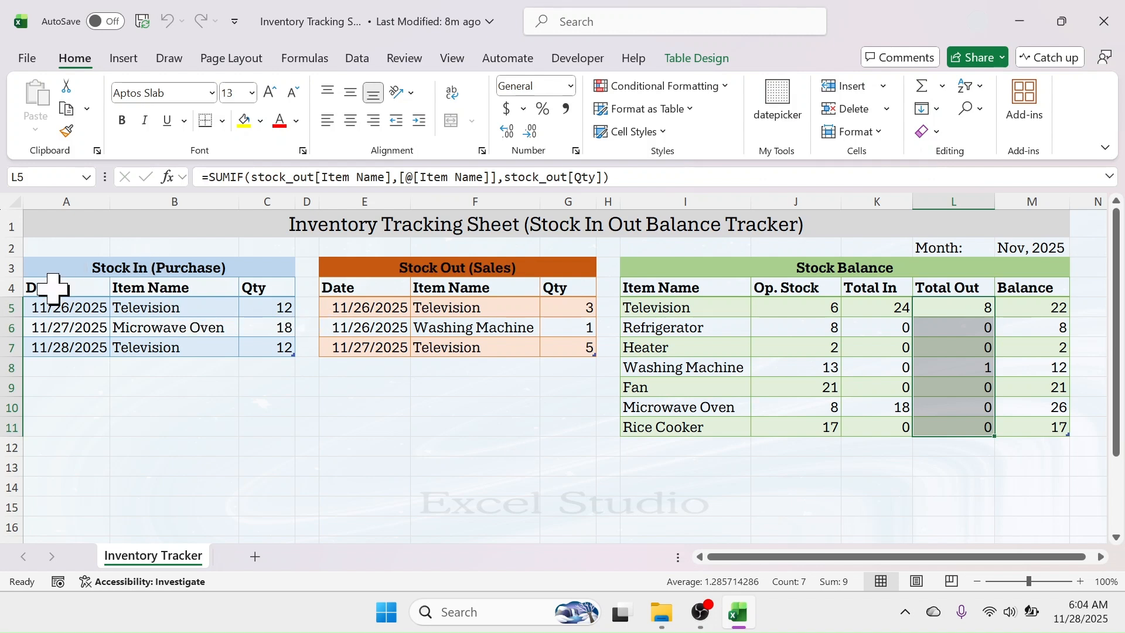
- Examine the Stock In, Stock Out and Stock Balance tables, including the Total In, Total Out and Balance columns and the television sales quantities
drag(187, 271, 171, 351)
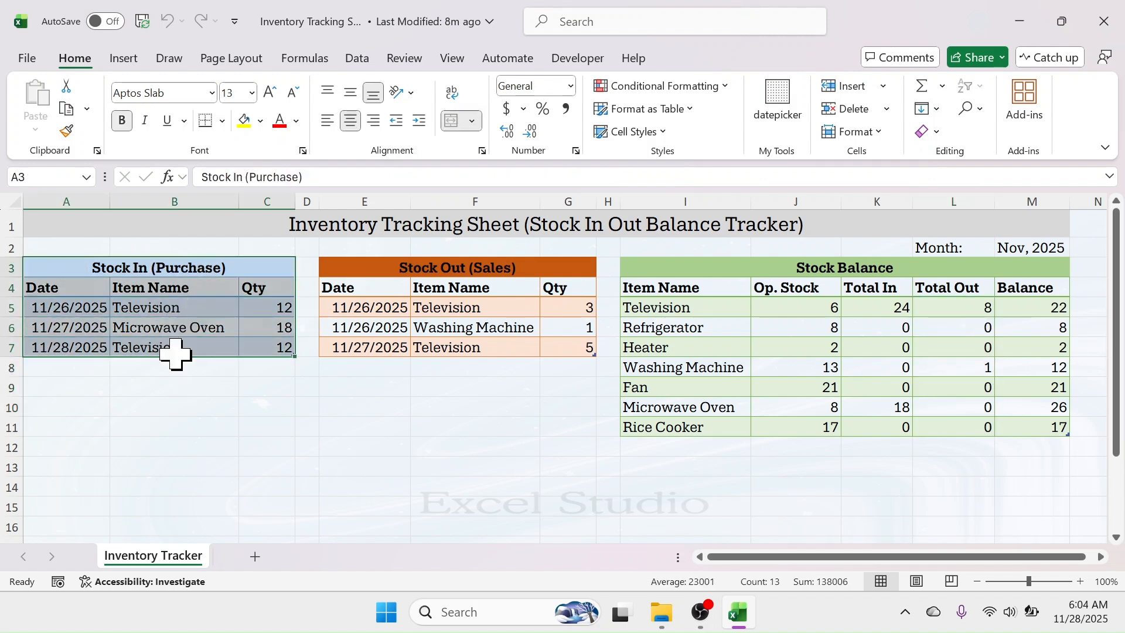
drag(486, 267, 473, 337)
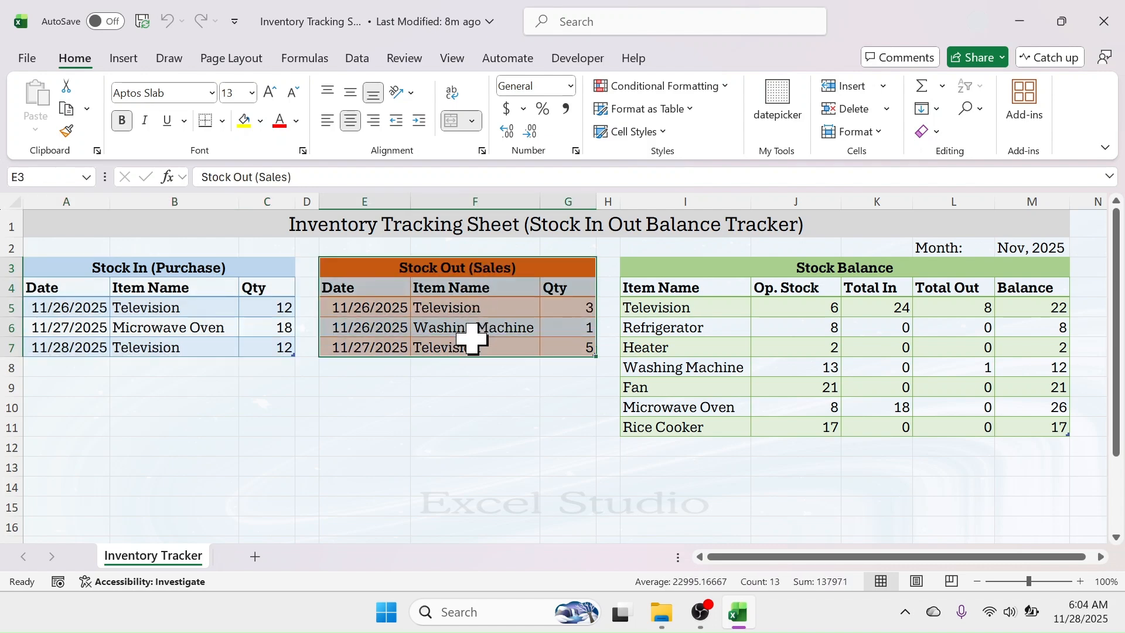
drag(879, 269, 862, 421)
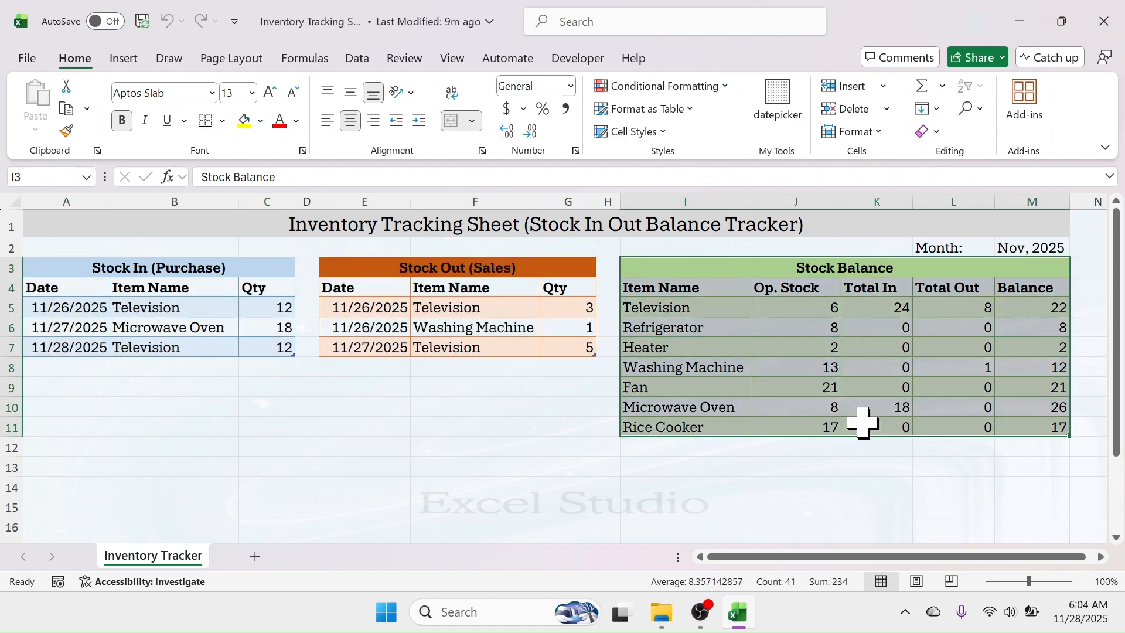
drag(175, 269, 173, 347)
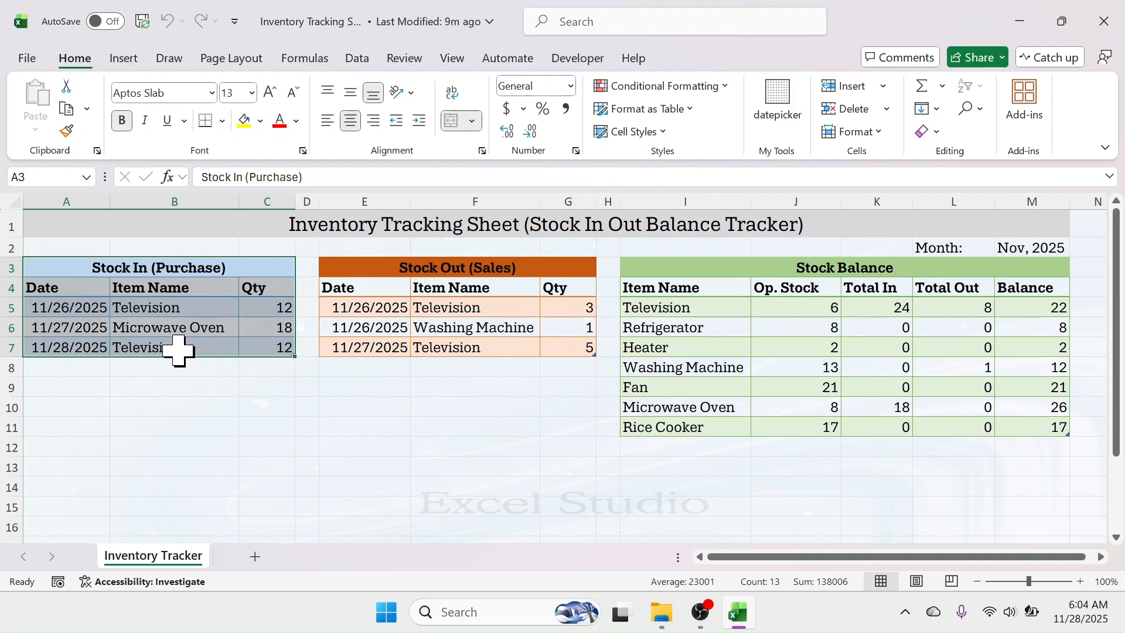
drag(477, 265, 467, 341)
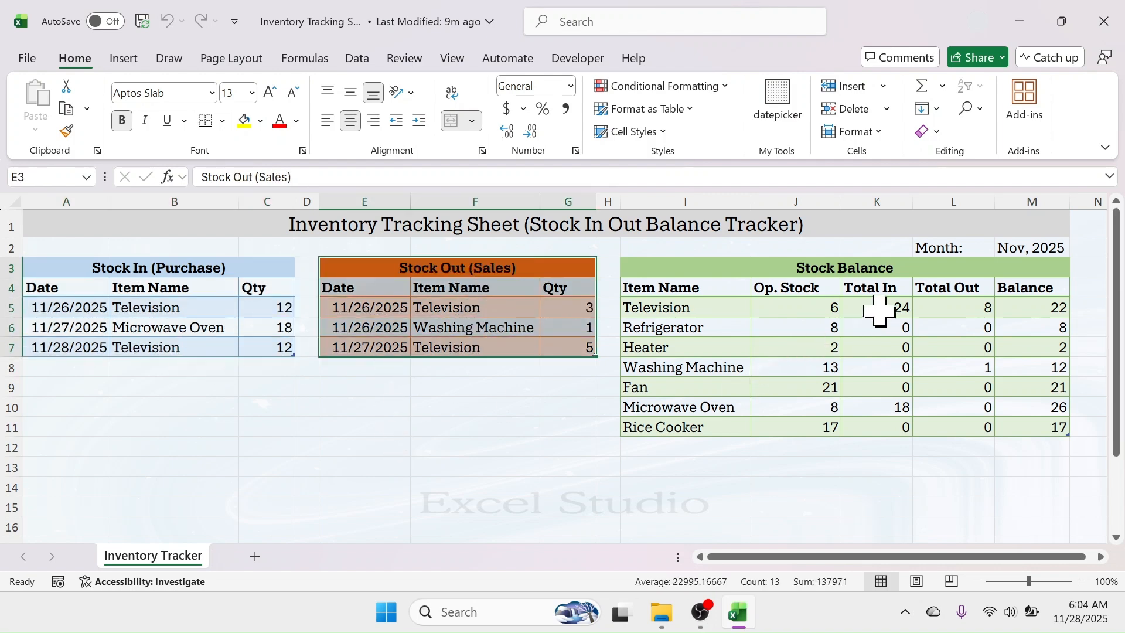
drag(879, 311, 873, 426)
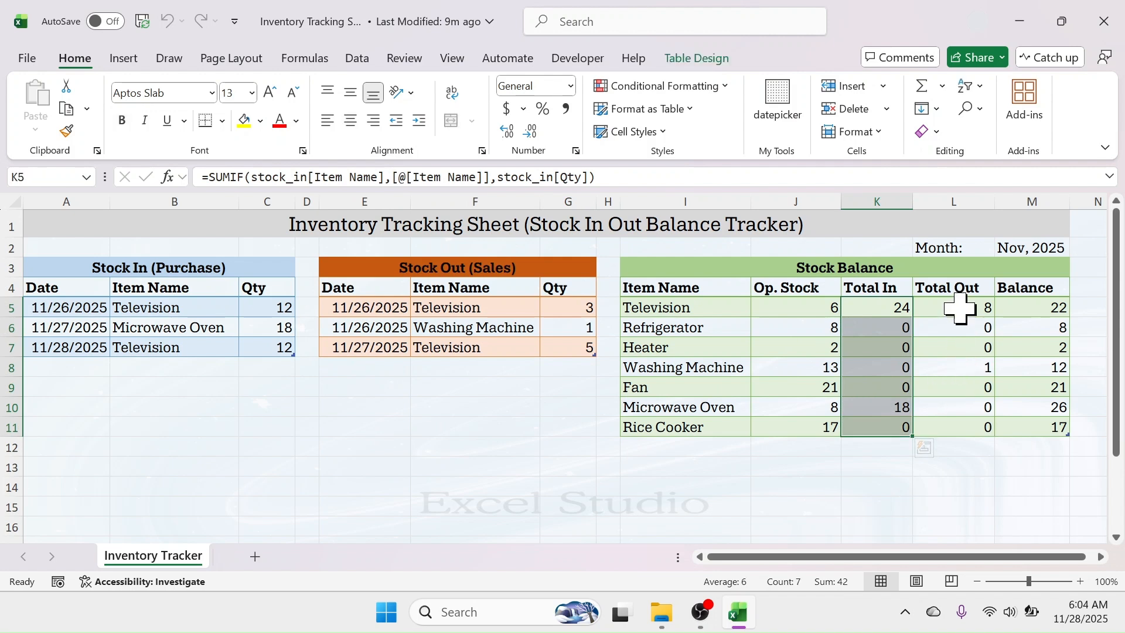
drag(959, 308, 947, 427)
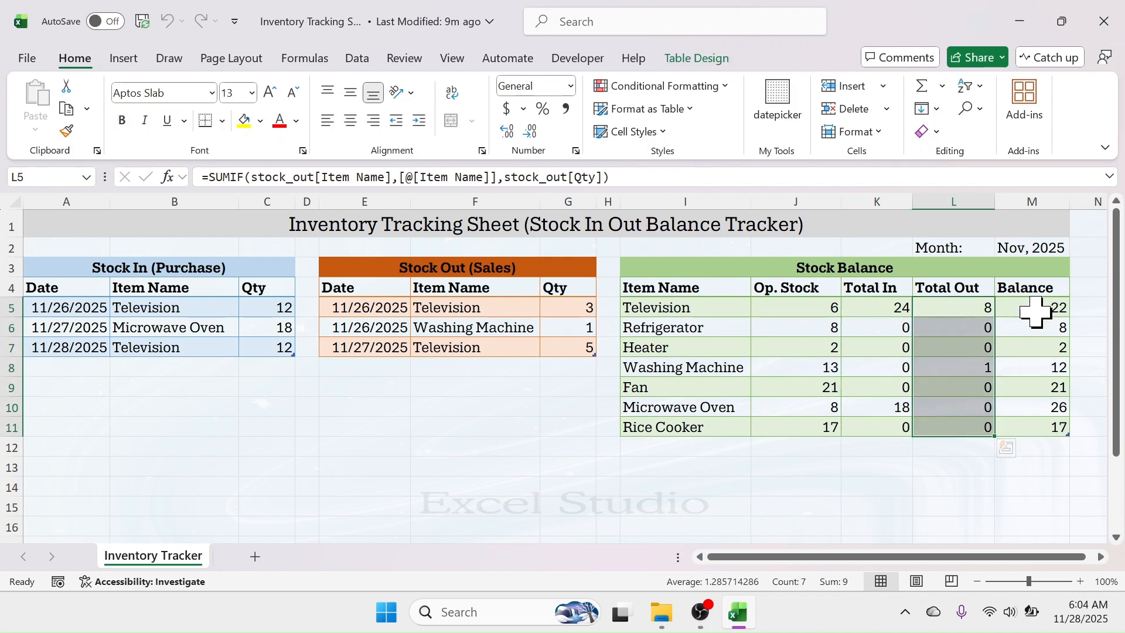
drag(1034, 308, 1019, 423)
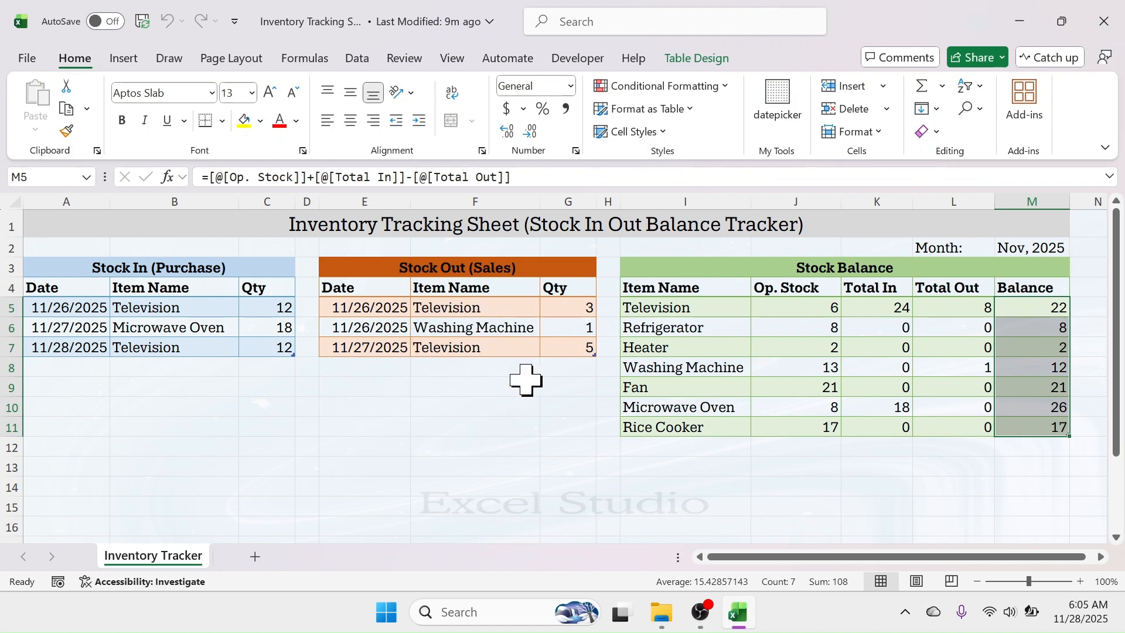
click(572, 311)
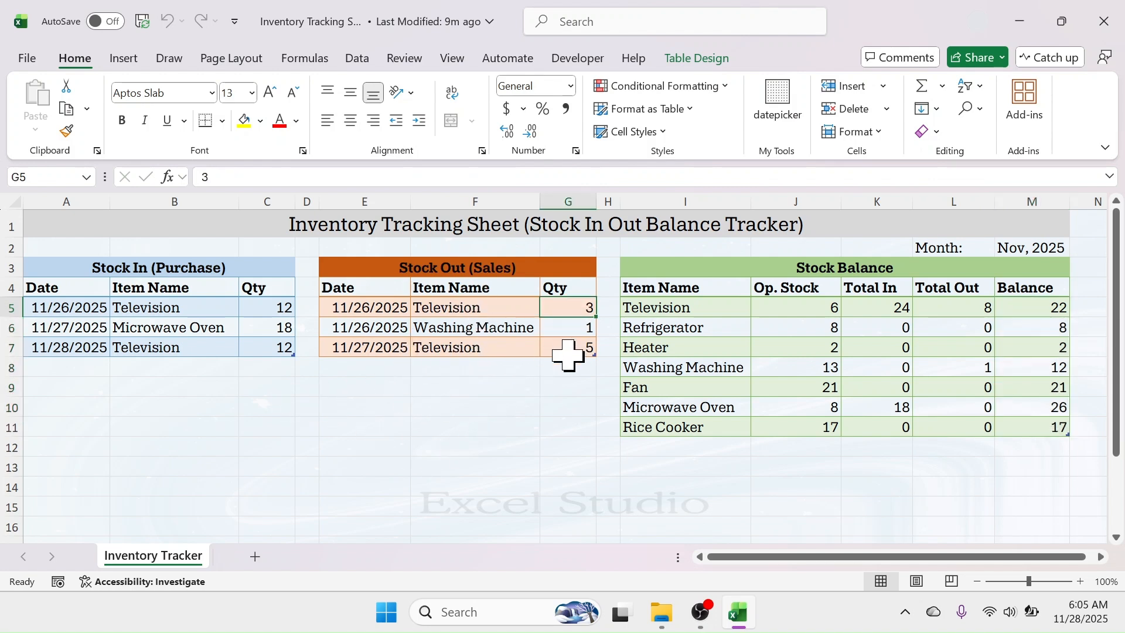
ctrl+click(570, 350)
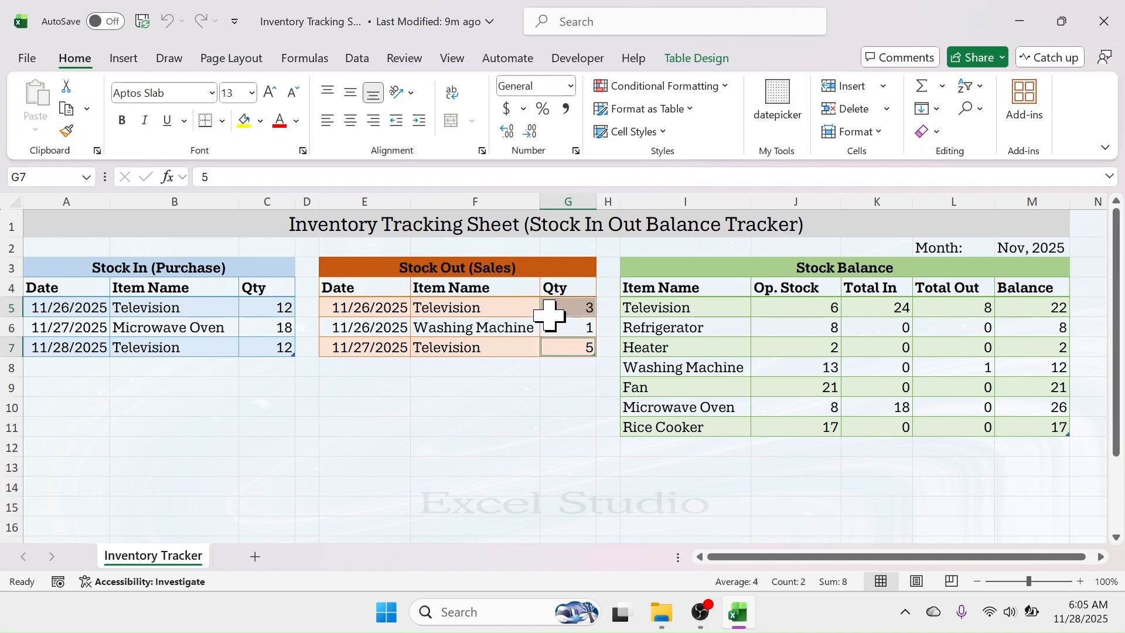
click(968, 310)
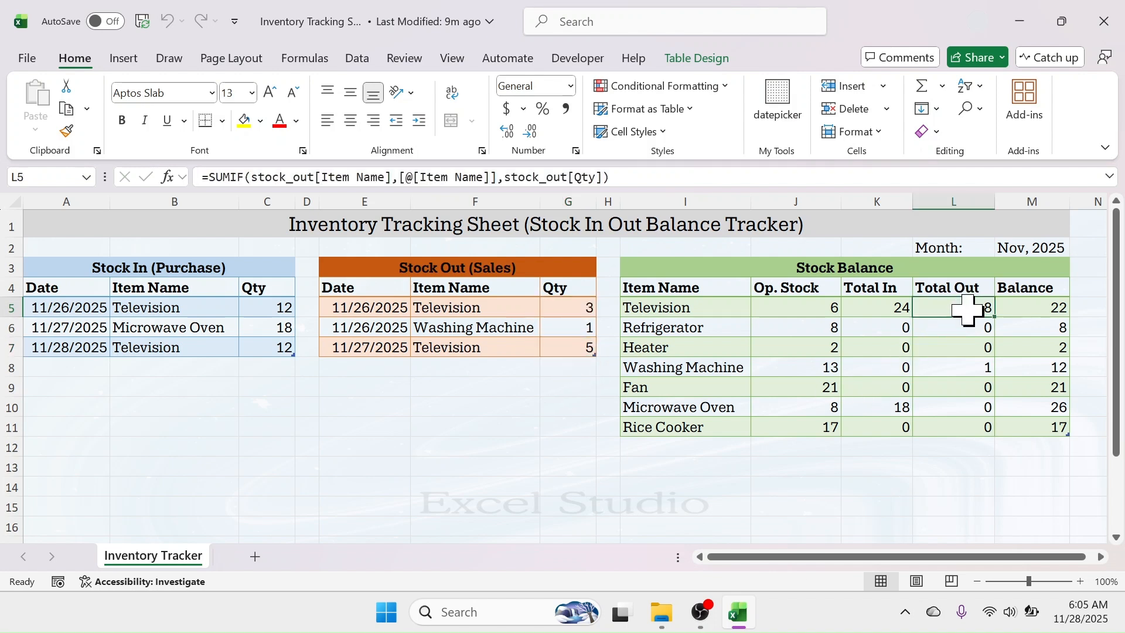
- Add a row to the Stock Out (Sales) table with date 11/27/2025, item Television and quantity 1
click(360, 364)
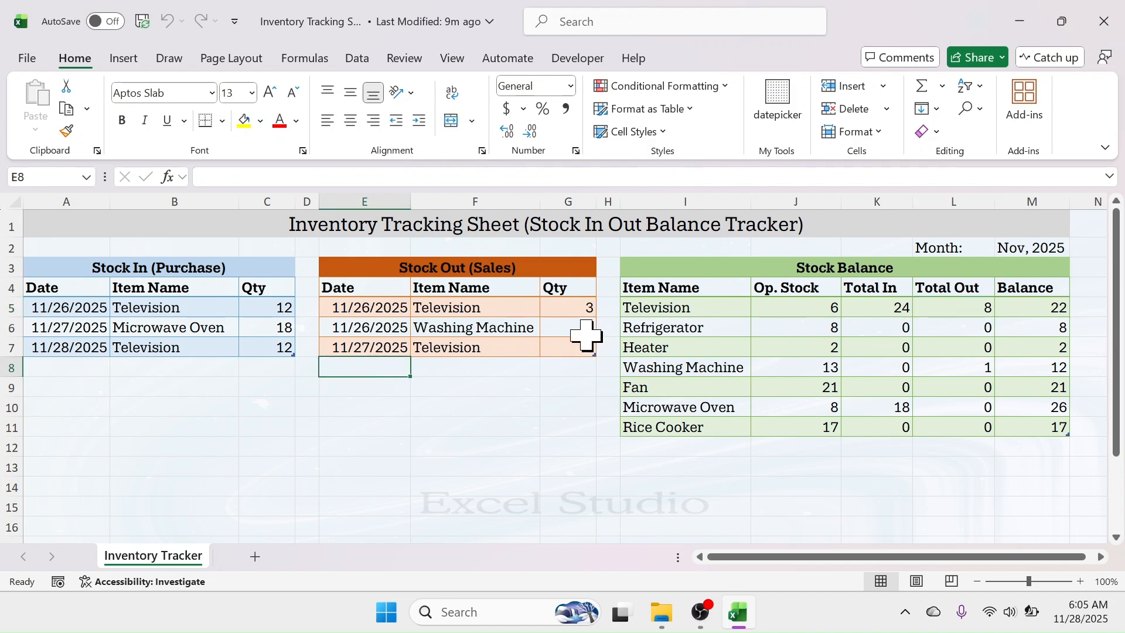
click(778, 109)
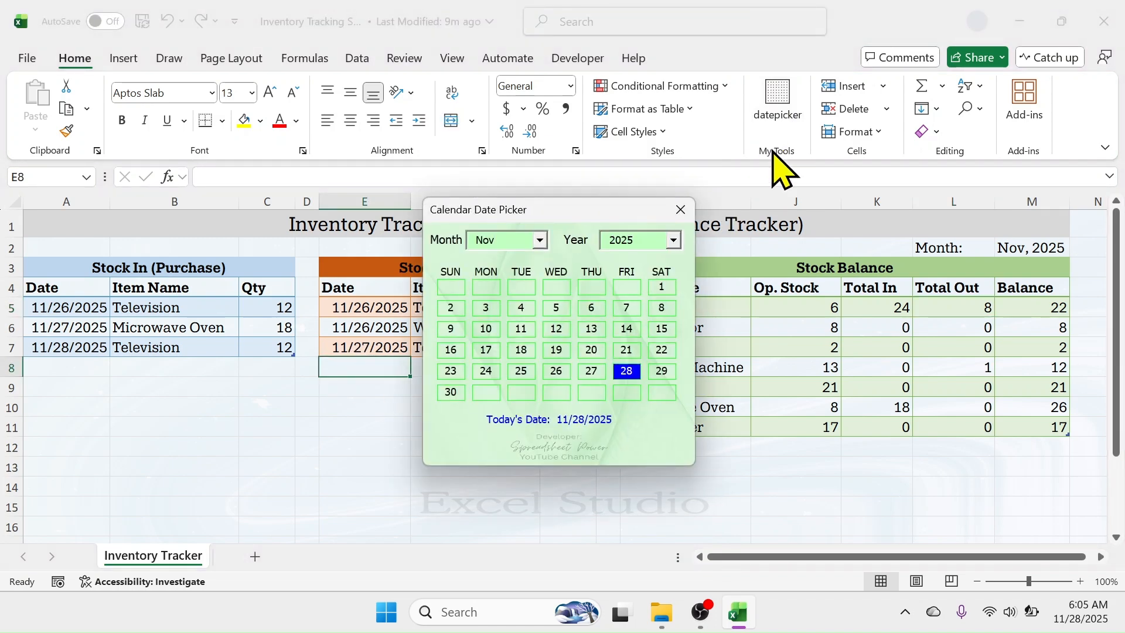
click(593, 373)
click(497, 367)
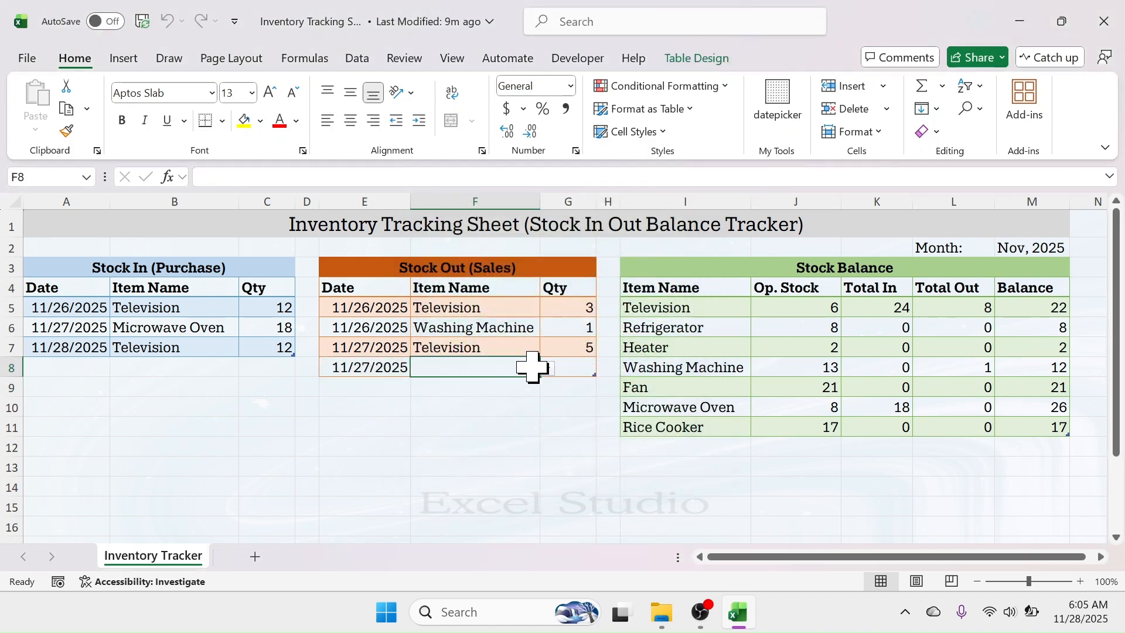
click(548, 368)
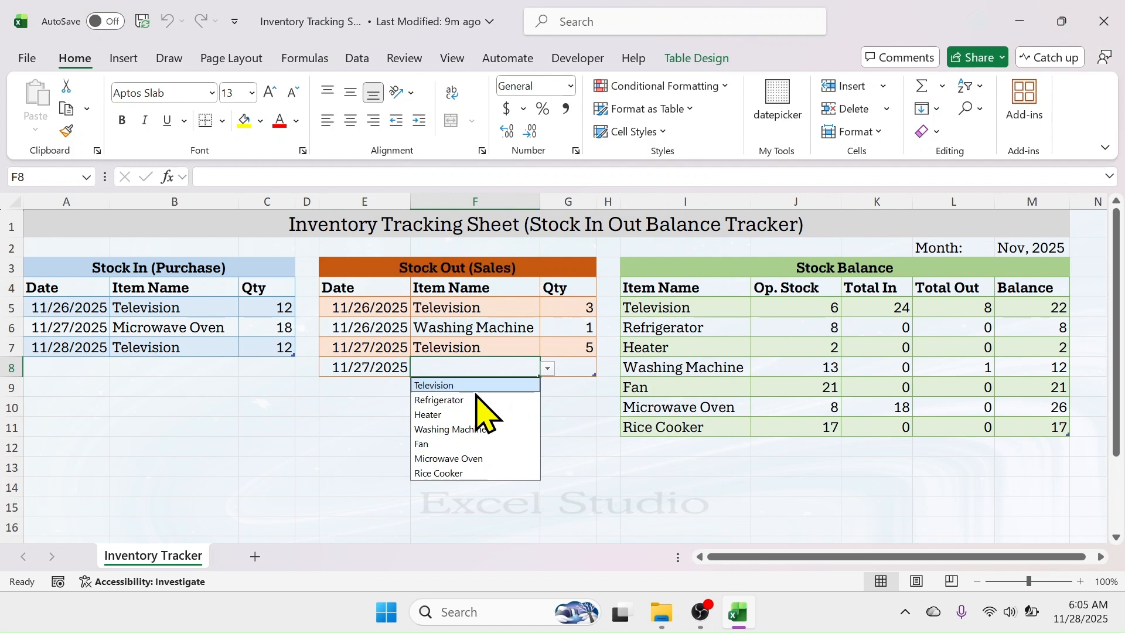
click(443, 387)
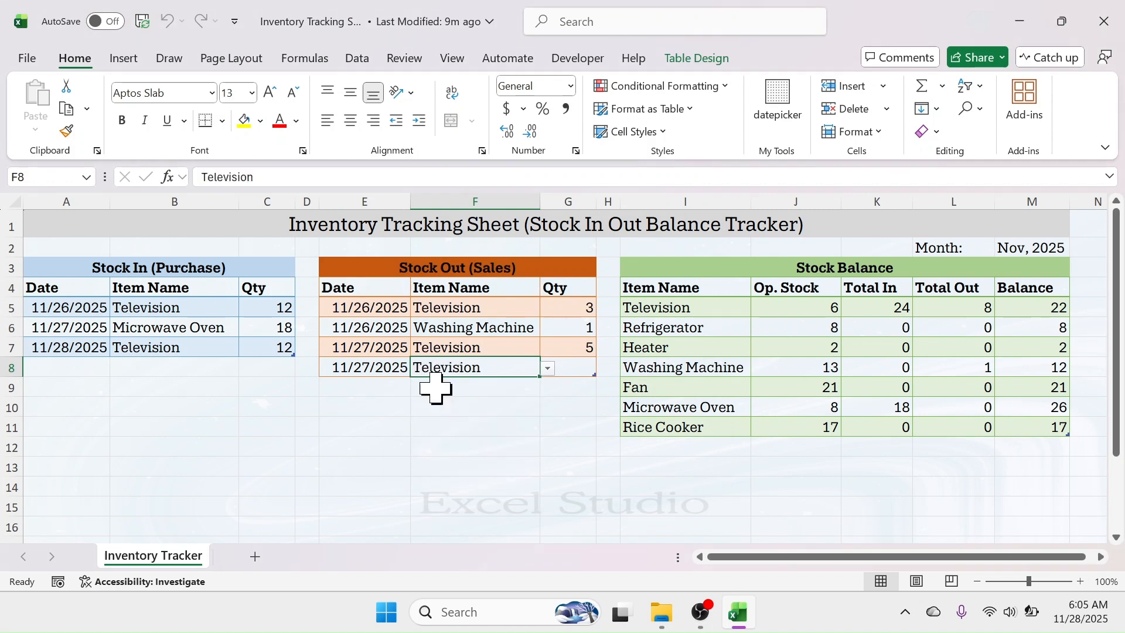
click(573, 368)
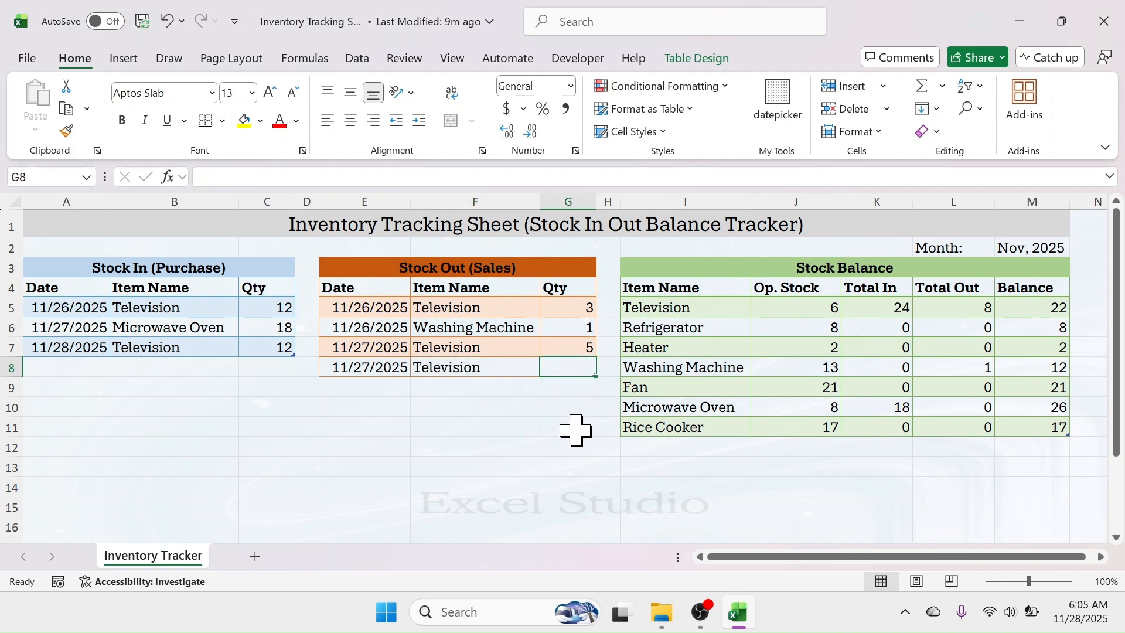
text(1)
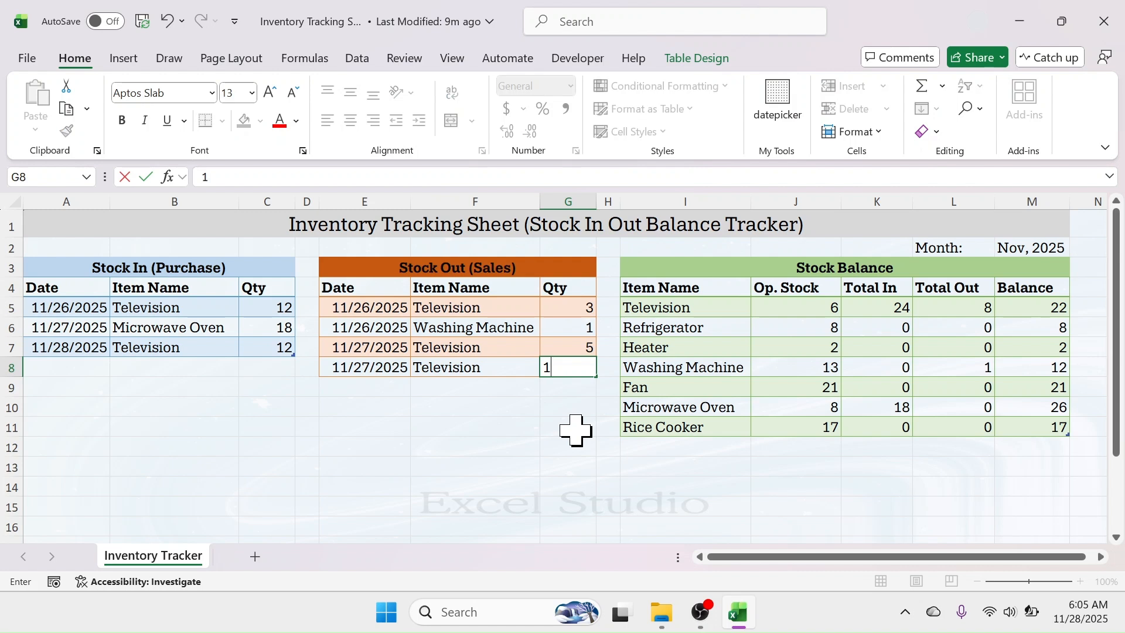
key(Return)
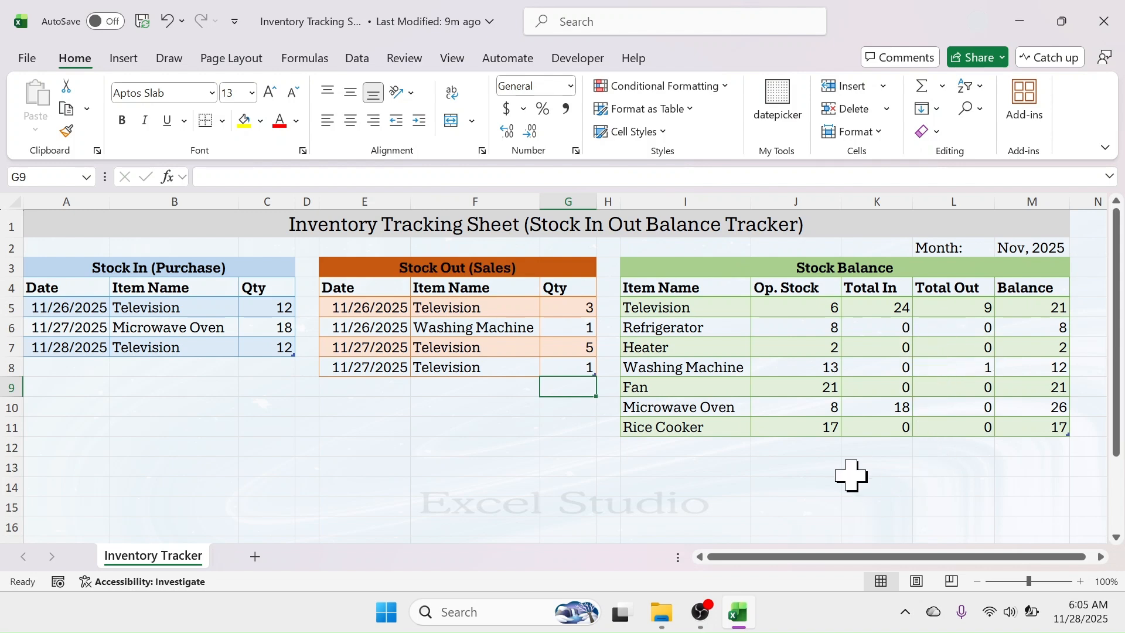
- Start a new Stock In (Purchase) row dated 11/28/2025 and open the list of items for its Item Name
click(146, 366)
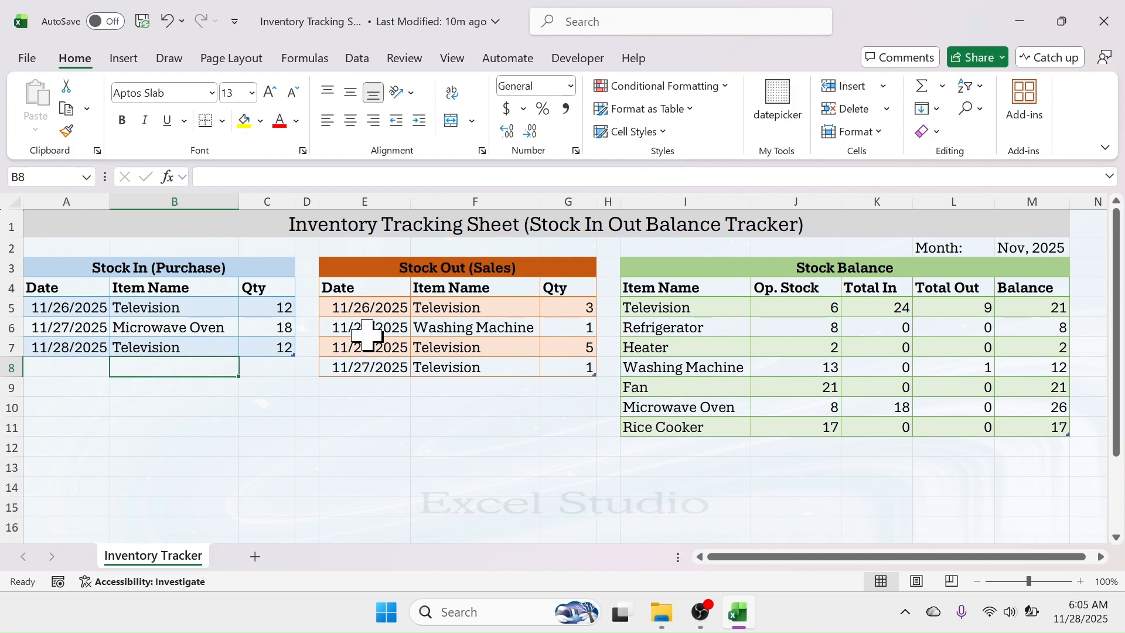
click(83, 374)
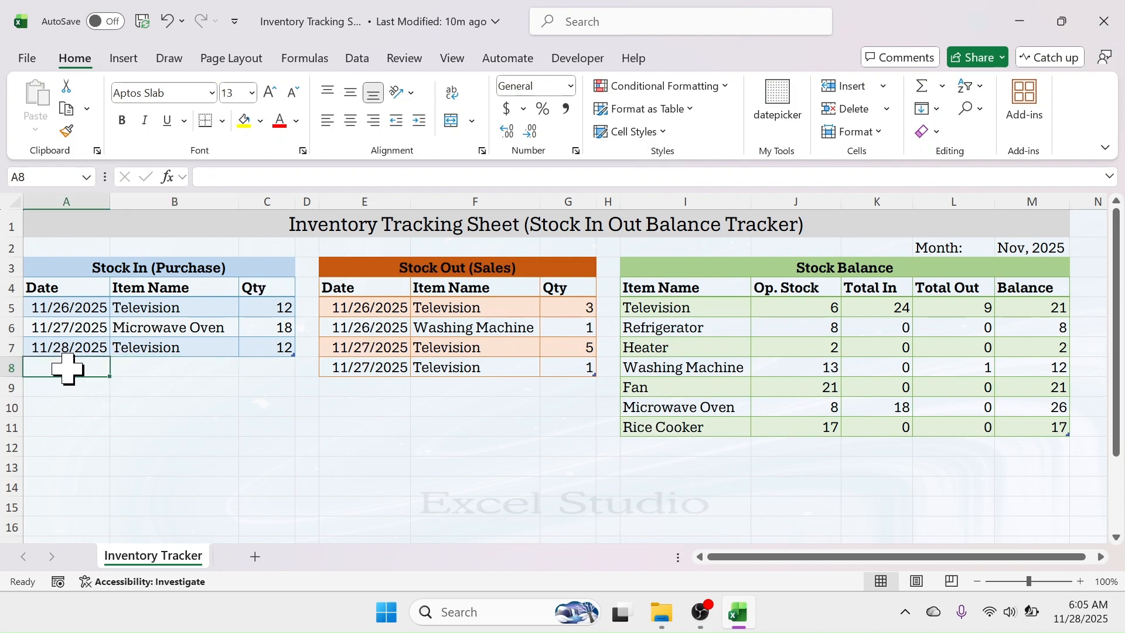
click(770, 101)
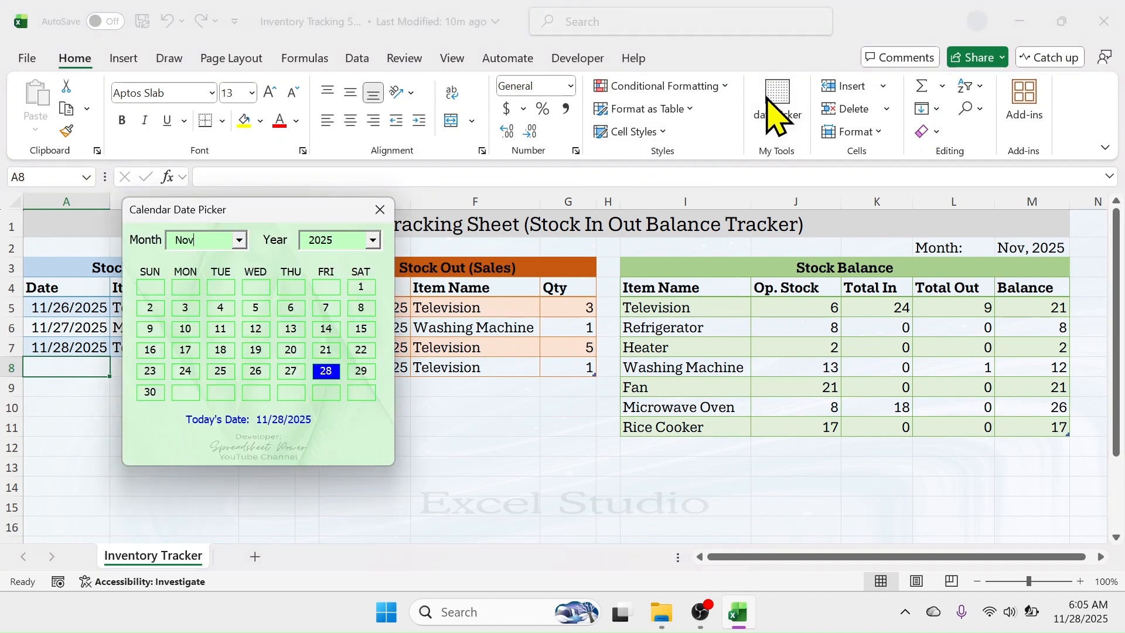
click(327, 372)
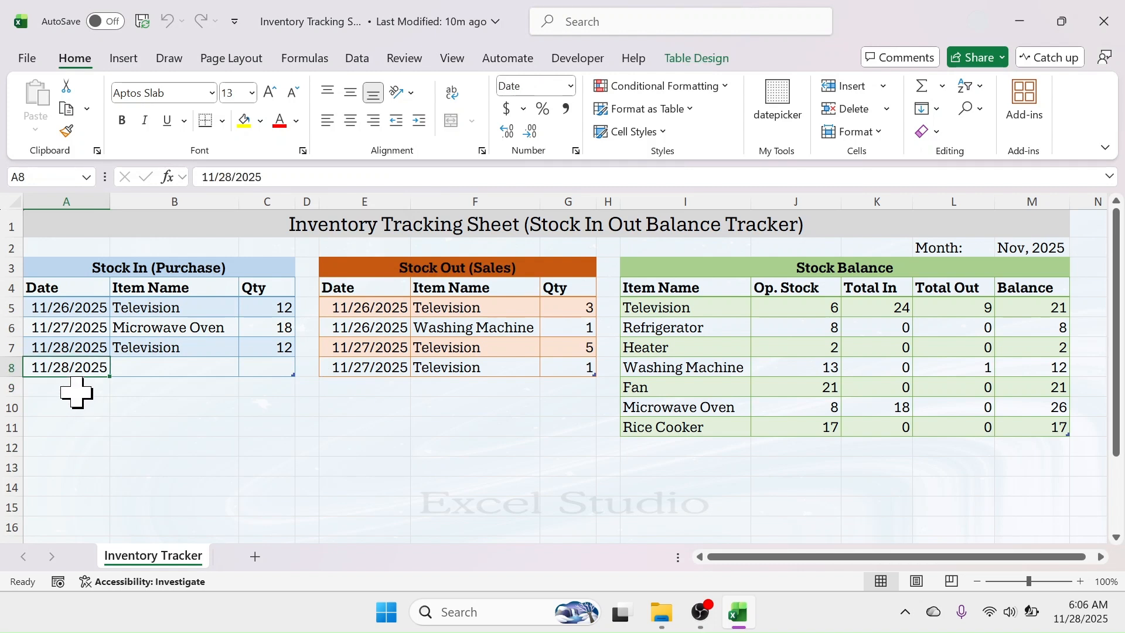
click(186, 371)
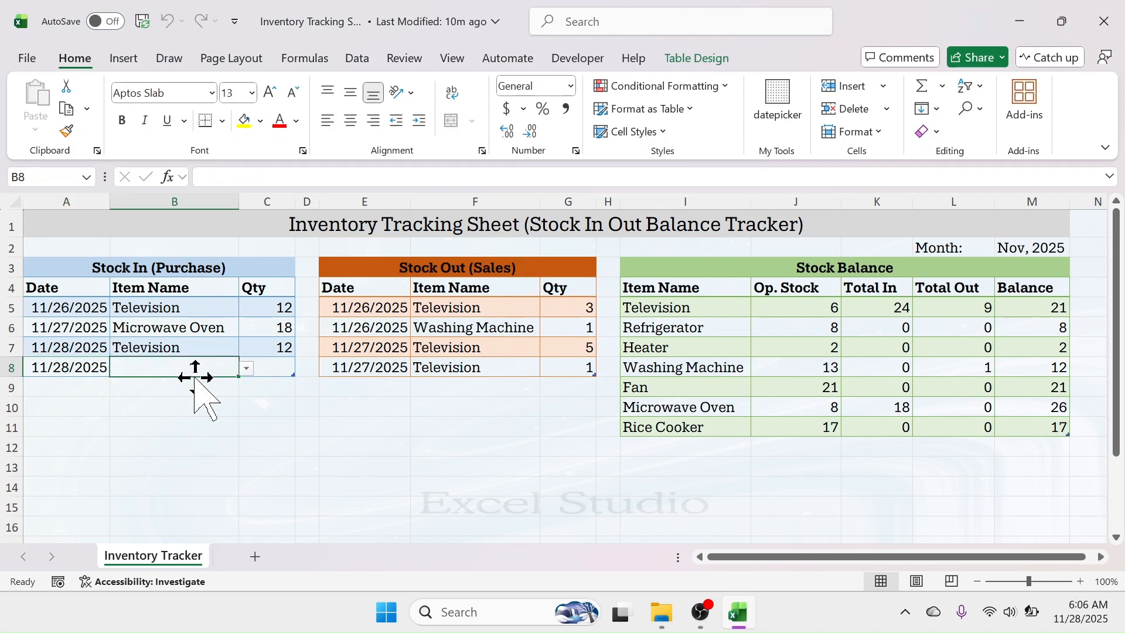
click(247, 368)
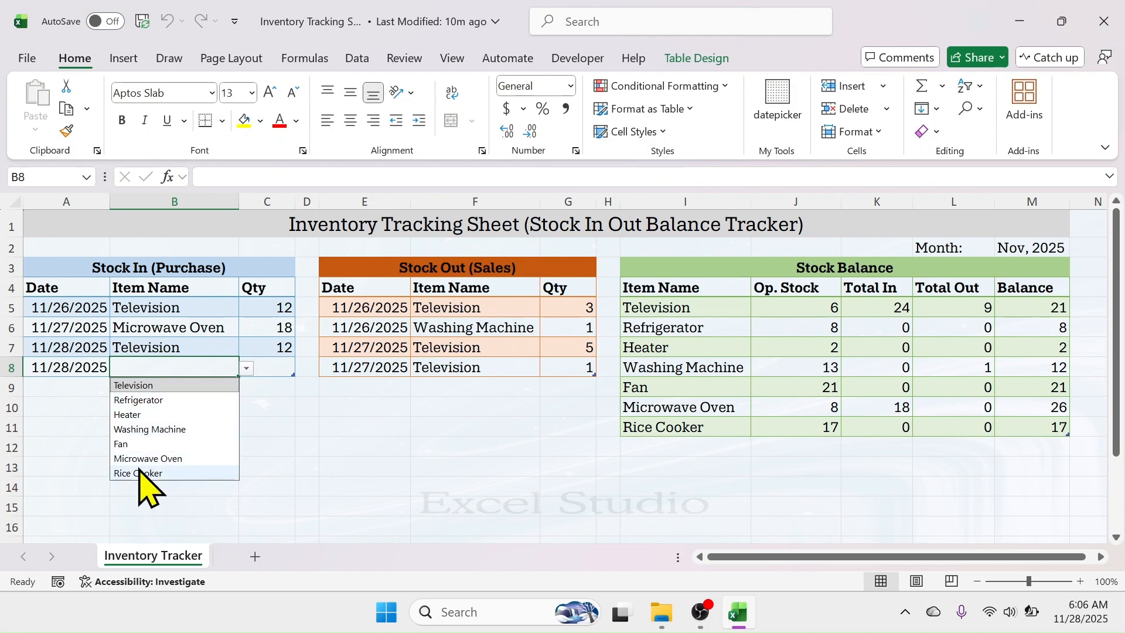
- Add Mixture Grinder as a new item directly below Rice Cooker in the Stock Balance table
click(680, 448)
text(Mix)
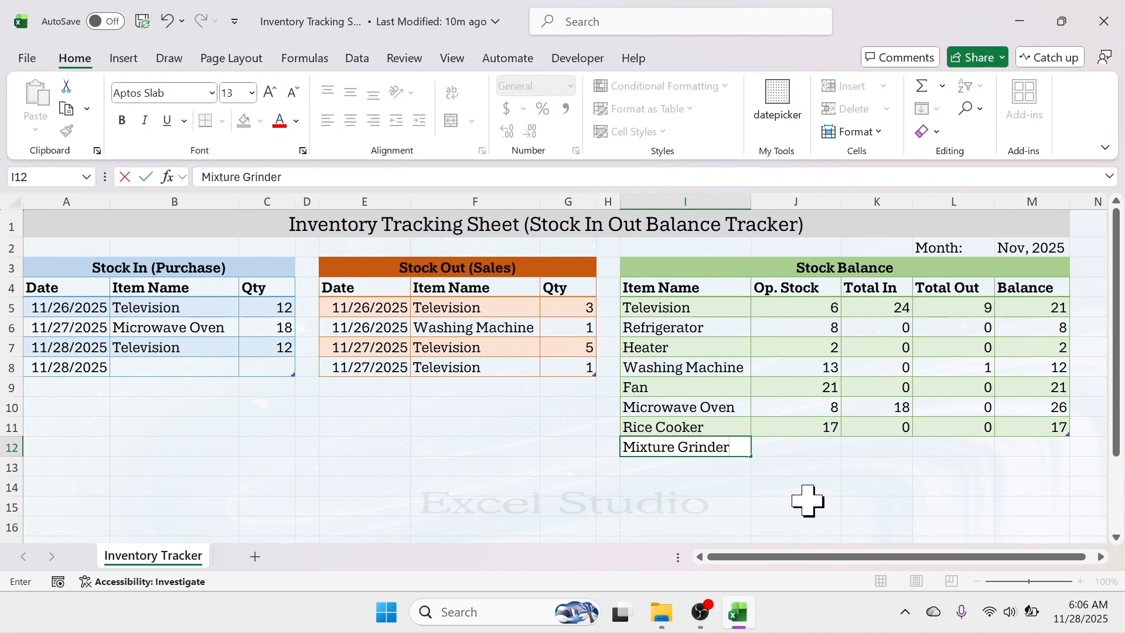
text(ture Grinder)
key(Return)
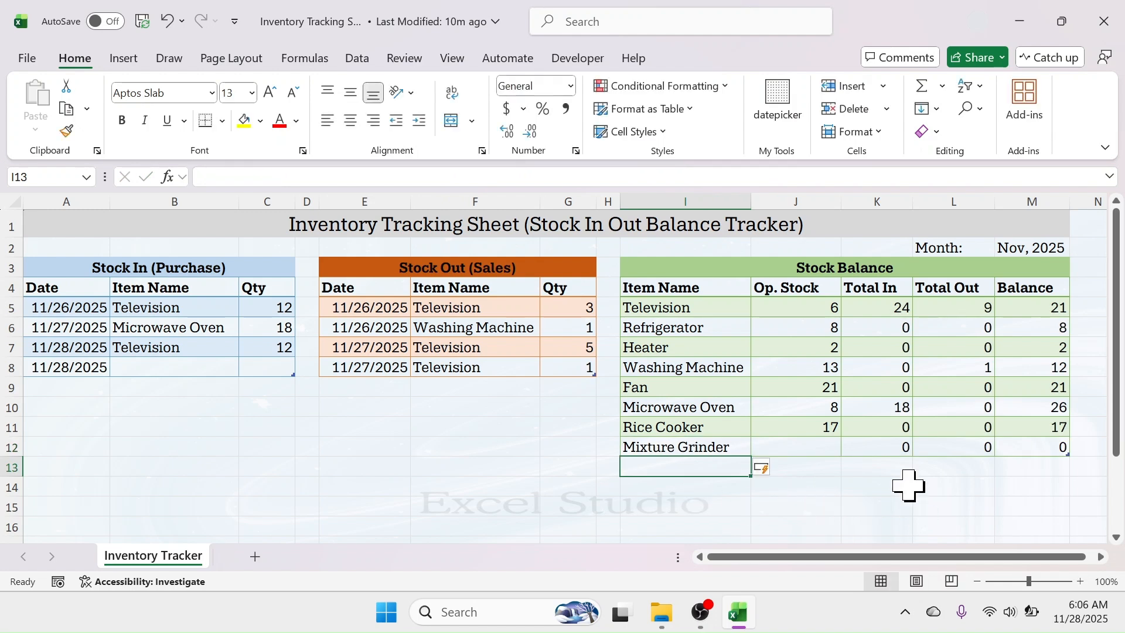
- Choose Mixture Grinder as the Item Name in the last Stock In (Purchase) row
click(156, 367)
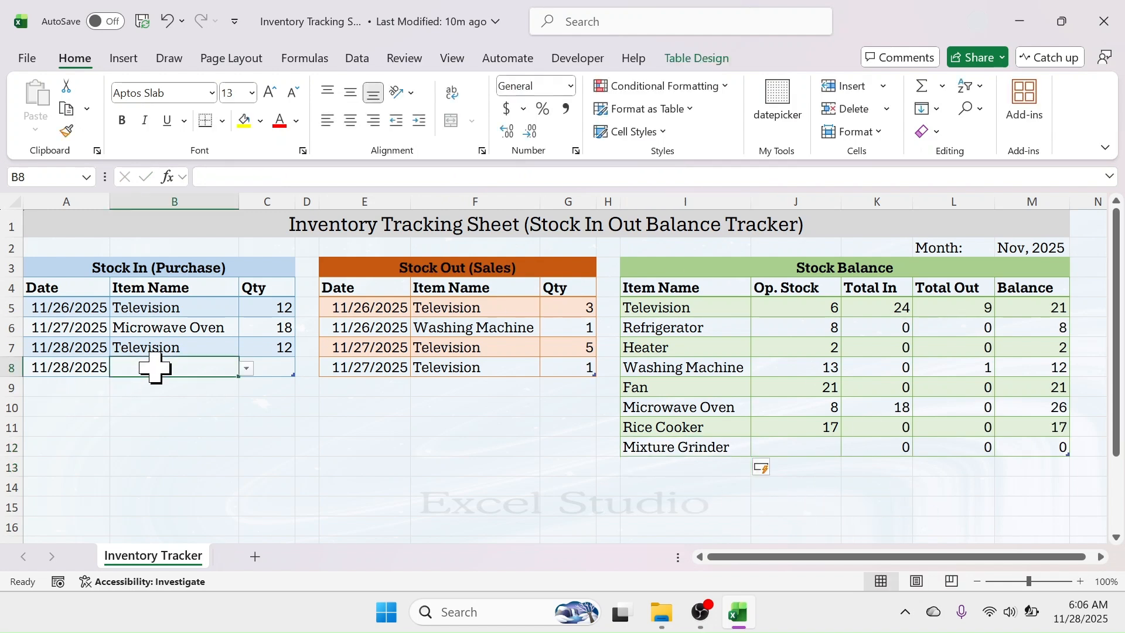
click(246, 369)
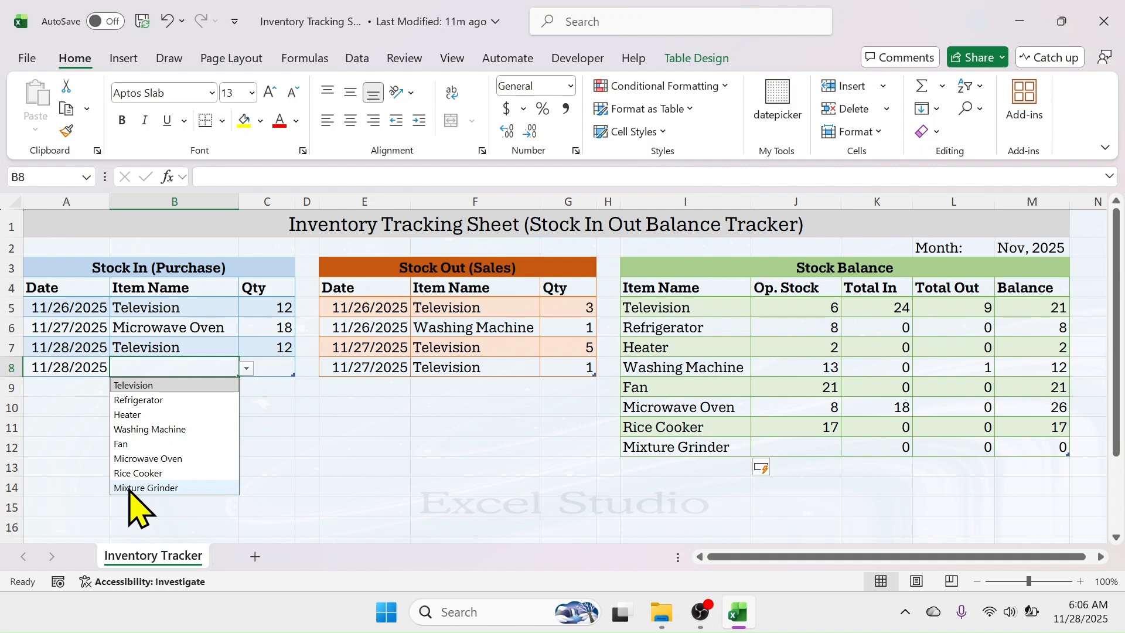
click(153, 488)
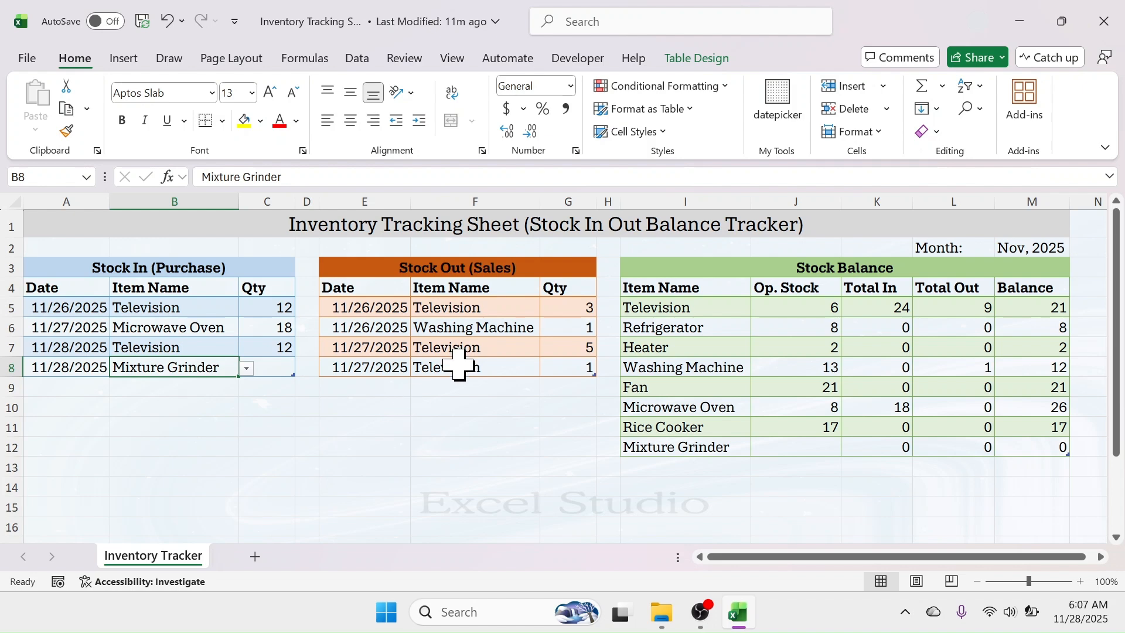
- Close the current workbook with its changes saved, and open the Inventory Tracking workbook stored on the desktop
click(1105, 23)
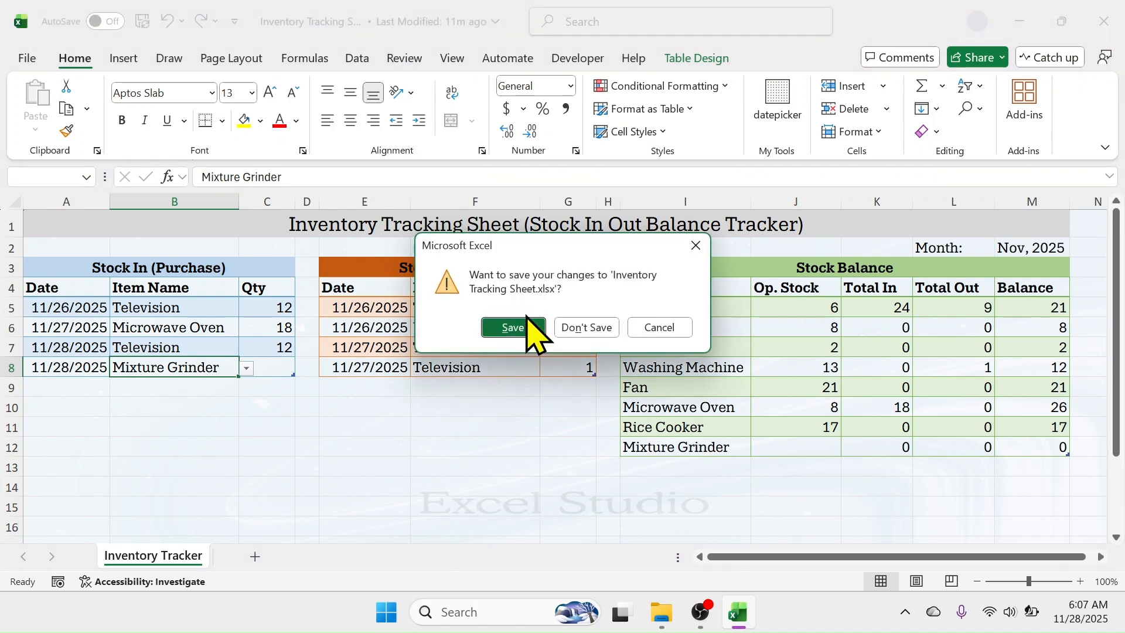
click(514, 328)
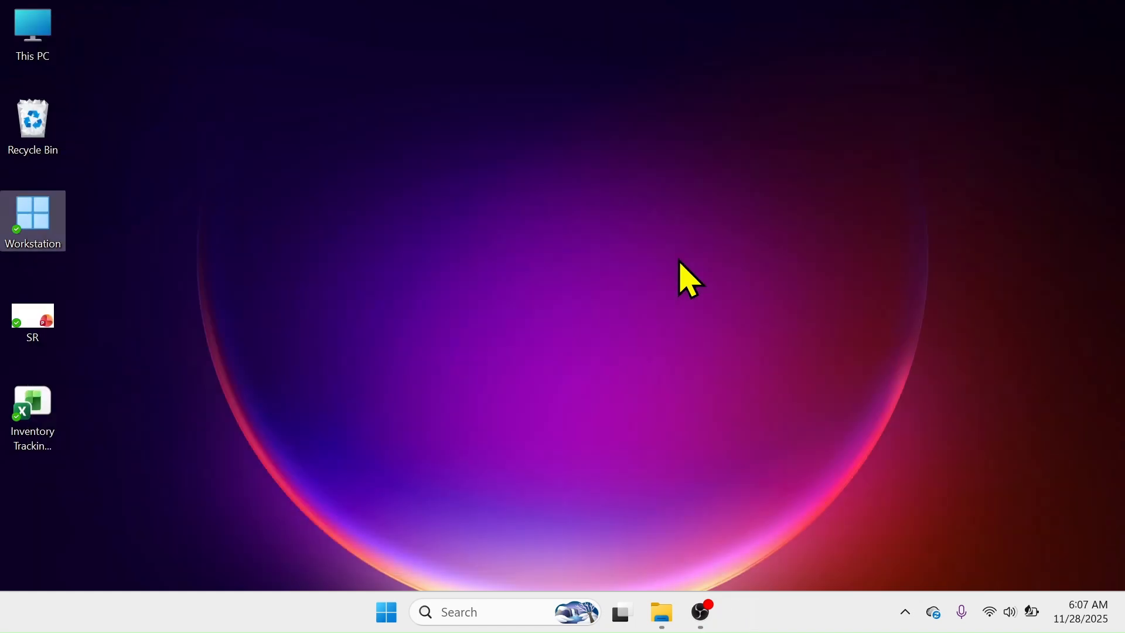
click(30, 435)
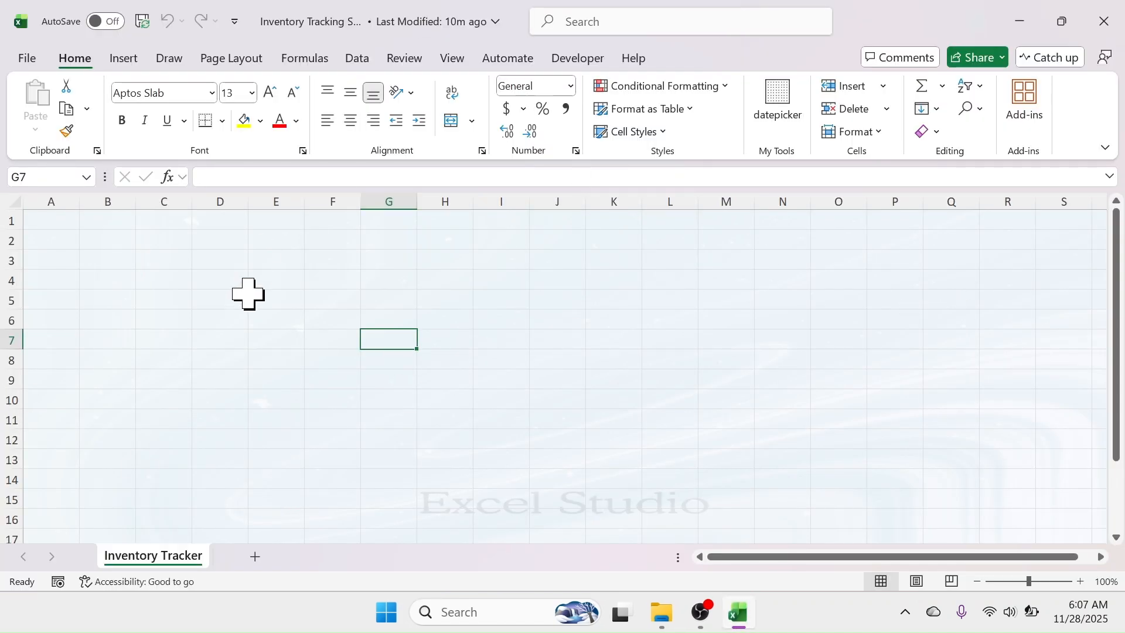
- Enter the title "Inventory Tracking Sheet (Stock In Out and Balance Tracker)" in cell A1
click(51, 224)
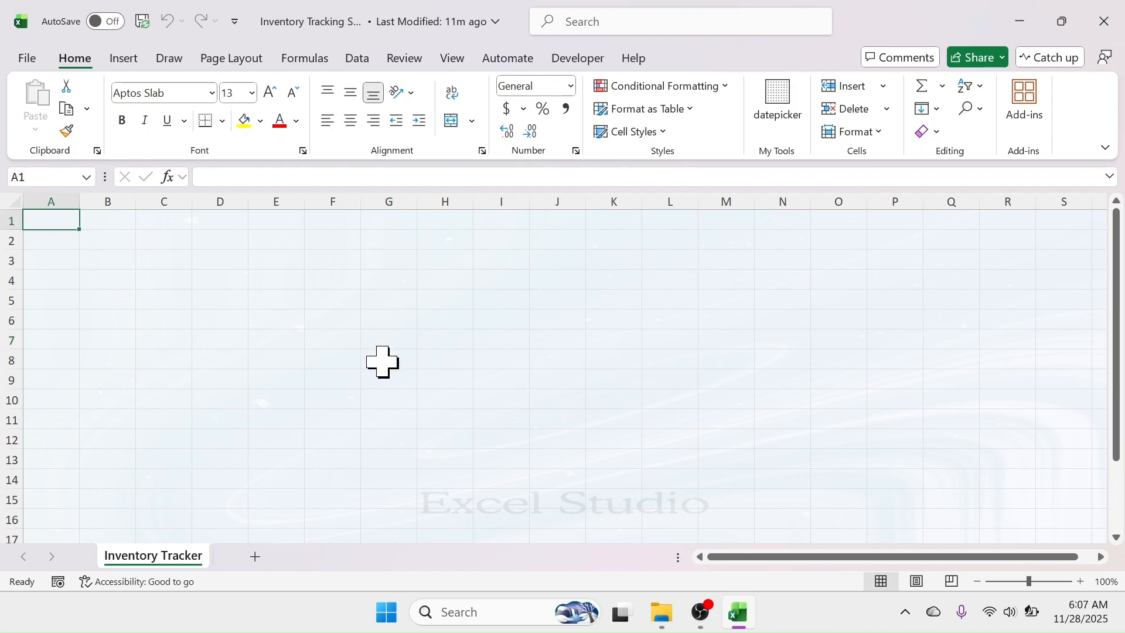
text(Inventory Tracking She)
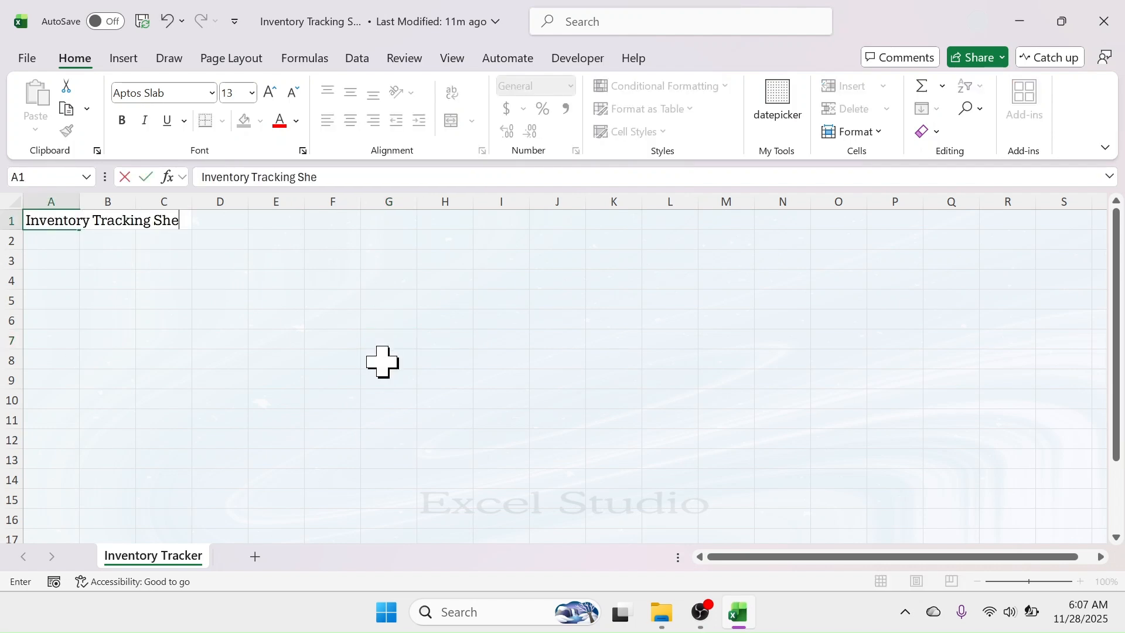
text(et (Stock In Out and Balance)
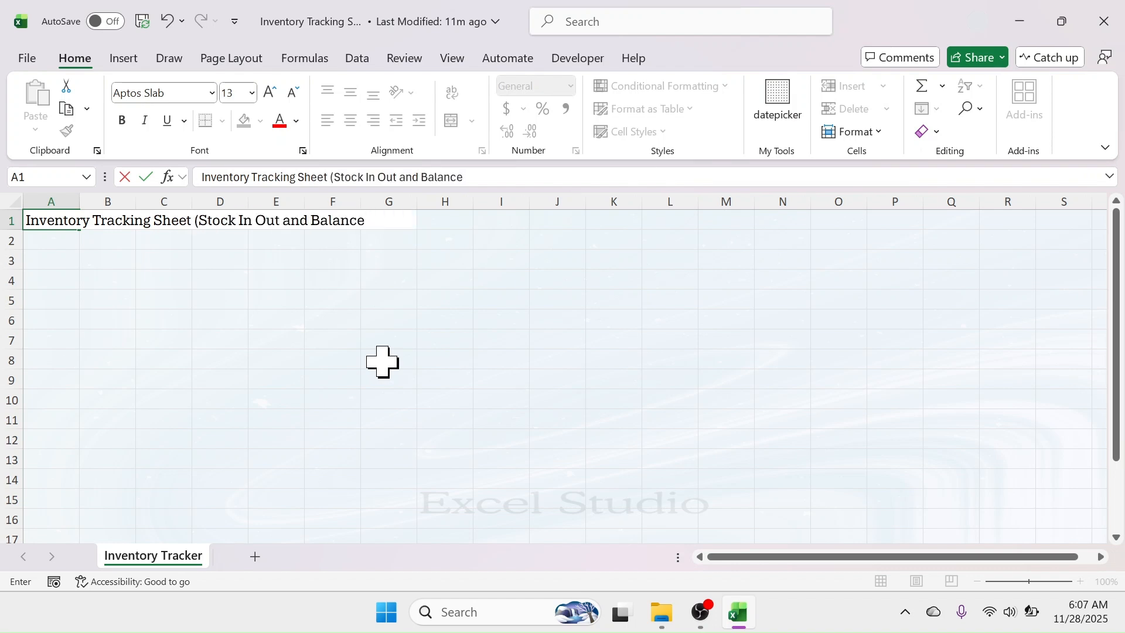
text( Tracker))
key(Return)
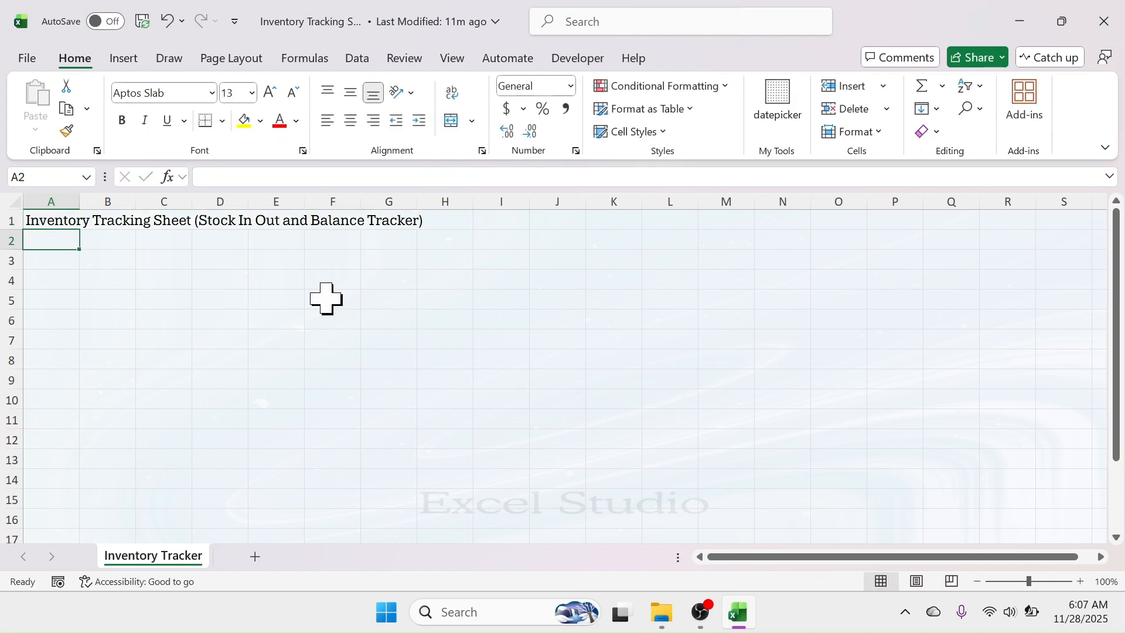
- Increase the font size of the sheet title in A1 to 18
click(55, 220)
click(270, 92)
click(271, 92)
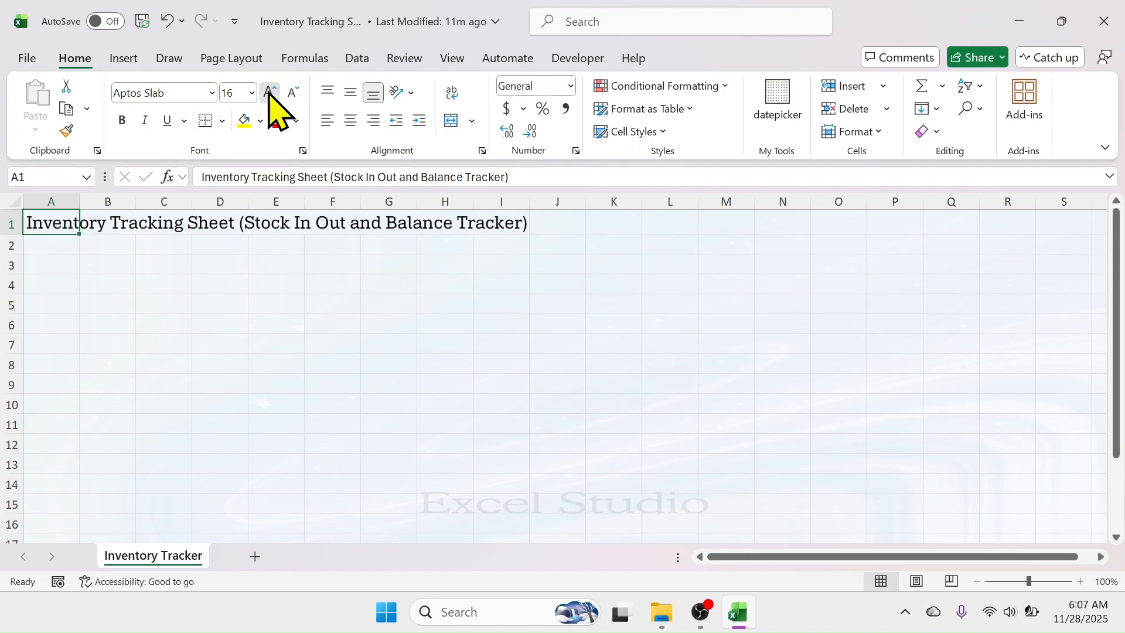
click(270, 92)
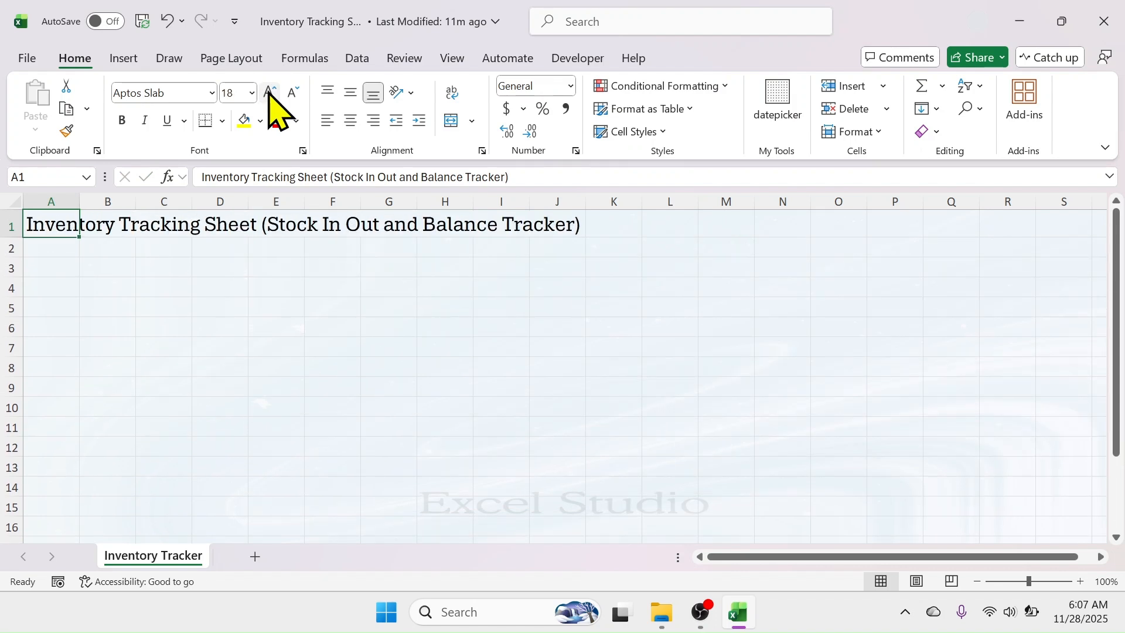
- Enter the table heading "Stock In (Purchase)" in cell A3
click(56, 271)
text(Stoc)
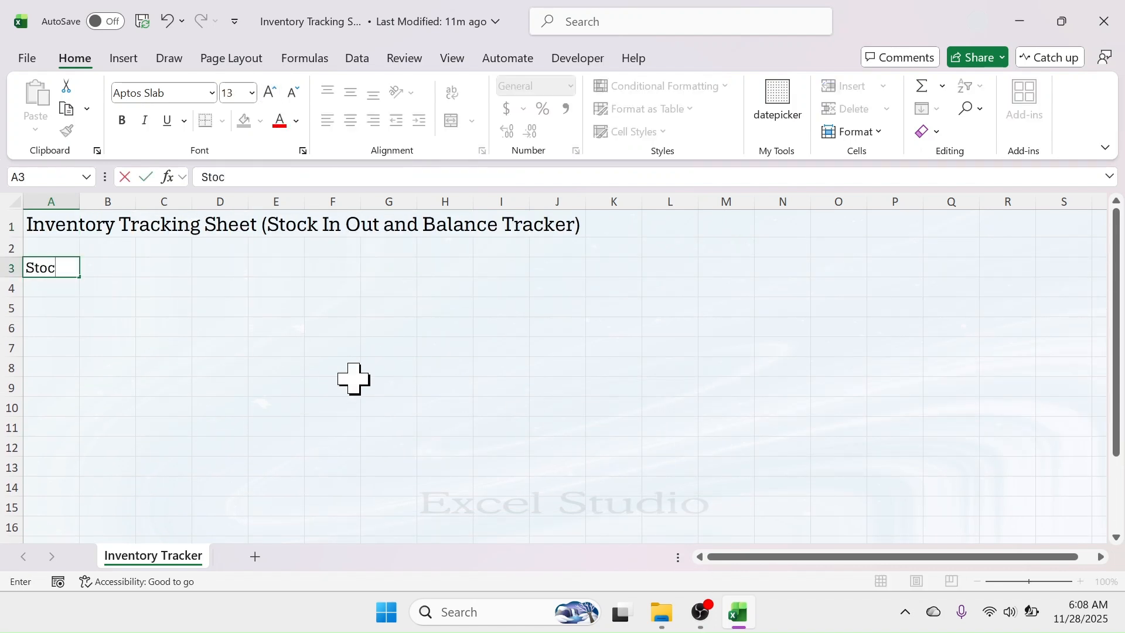
text(k In (P)
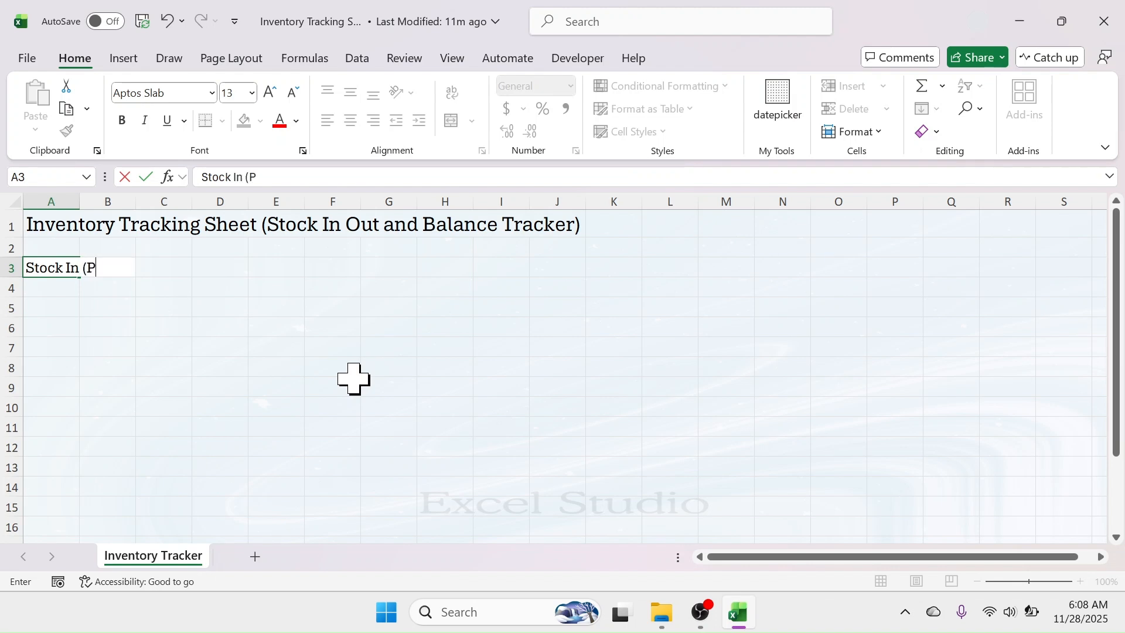
text(urchase)
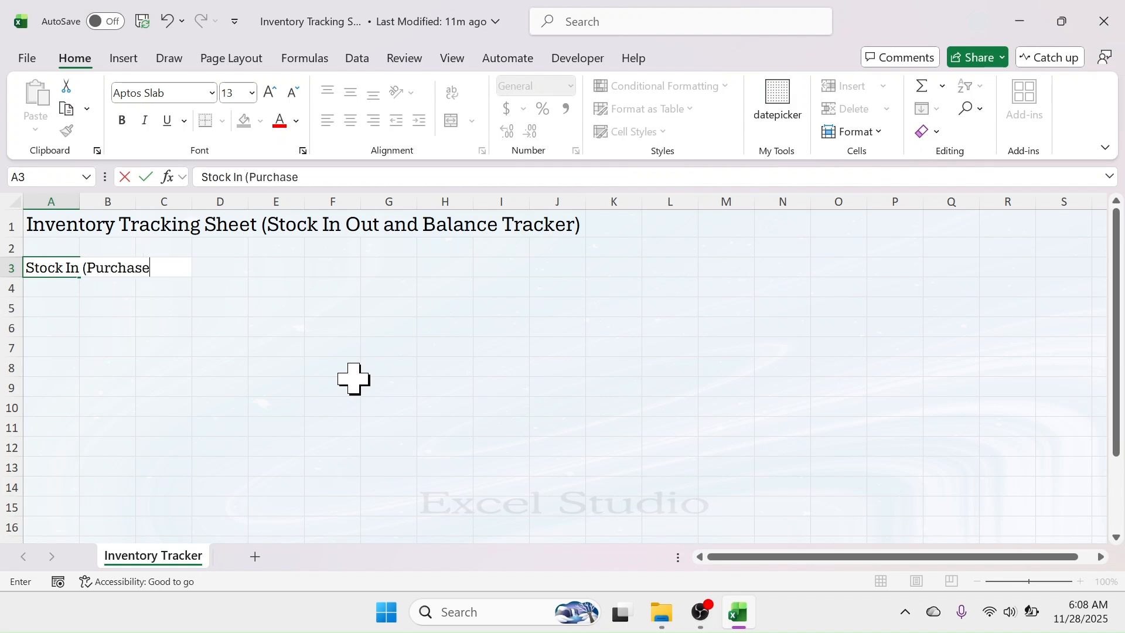
click(353, 382)
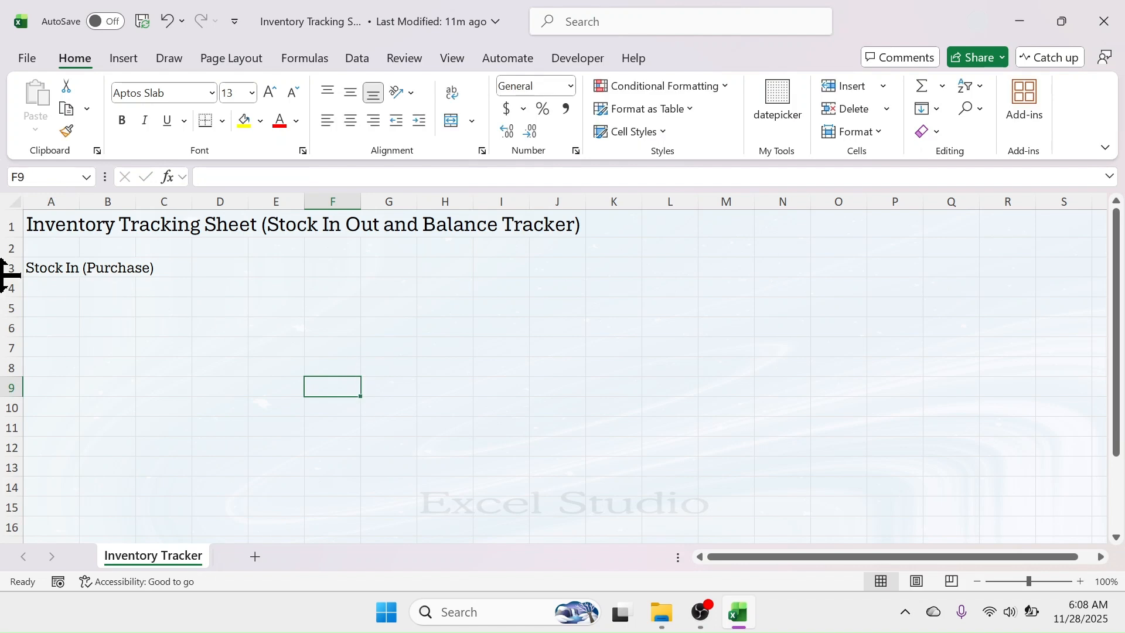
- Enter the column headers Date, Item Name and Quantity in A4:C4, and merge and center the Stock In (Purchase) heading across A3:C3
click(44, 287)
text(Date)
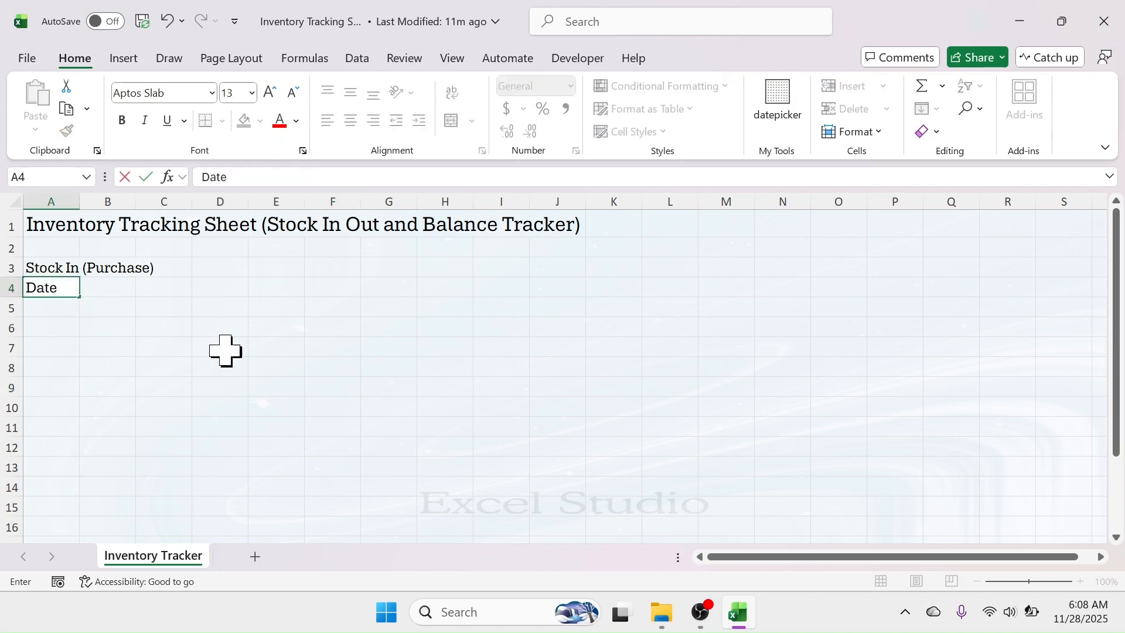
key(Tab)
text(Item Na)
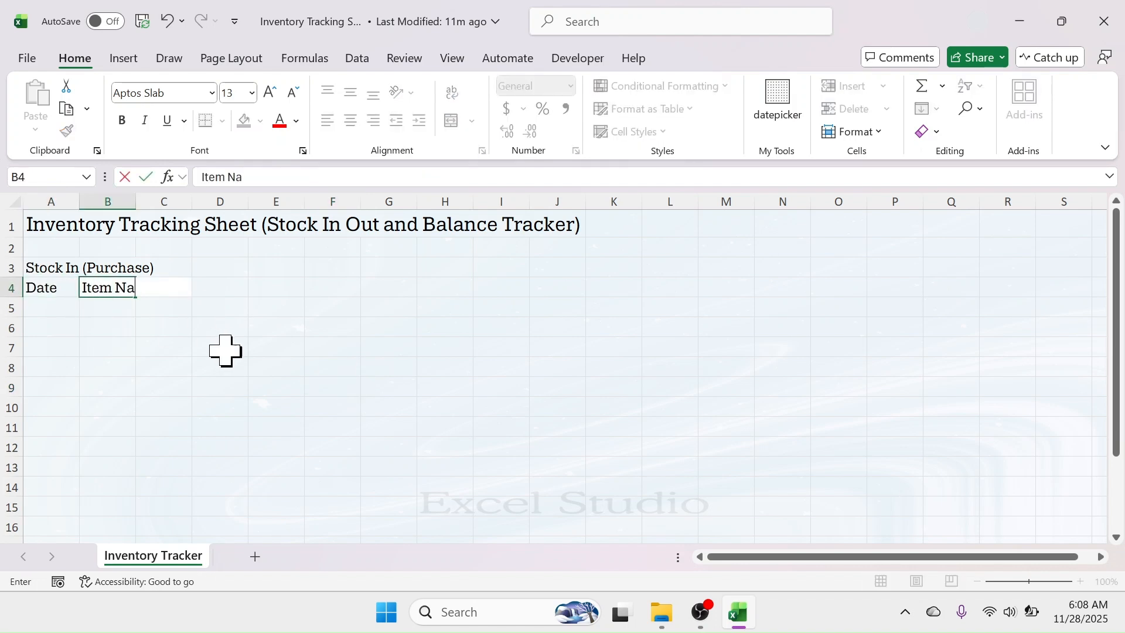
text(me)
key(Tab)
text(Qua)
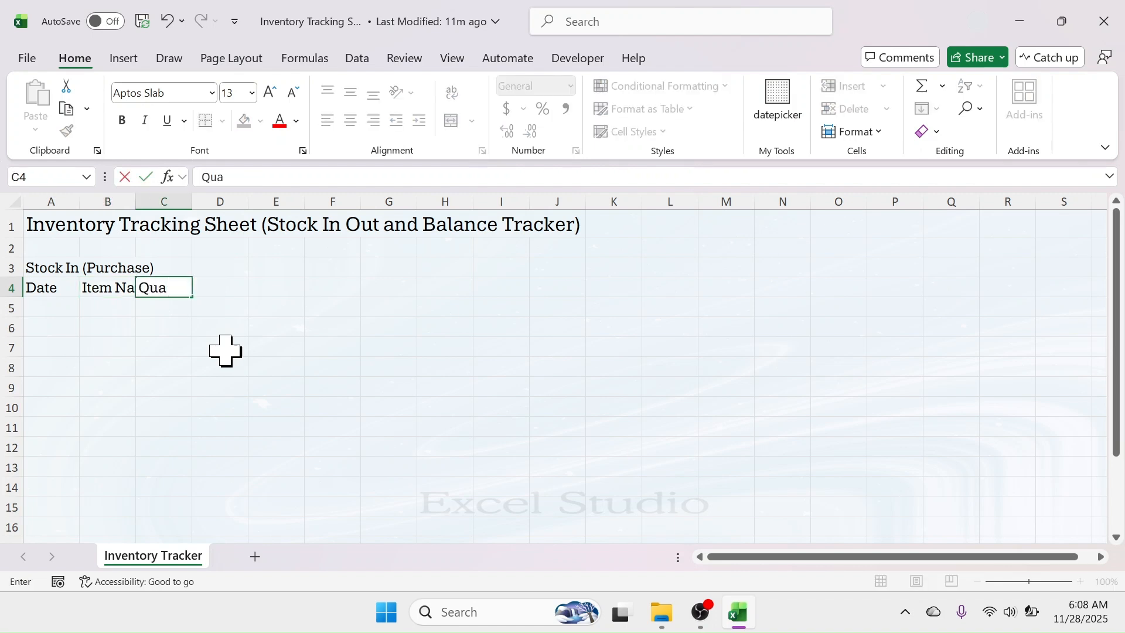
key(Return)
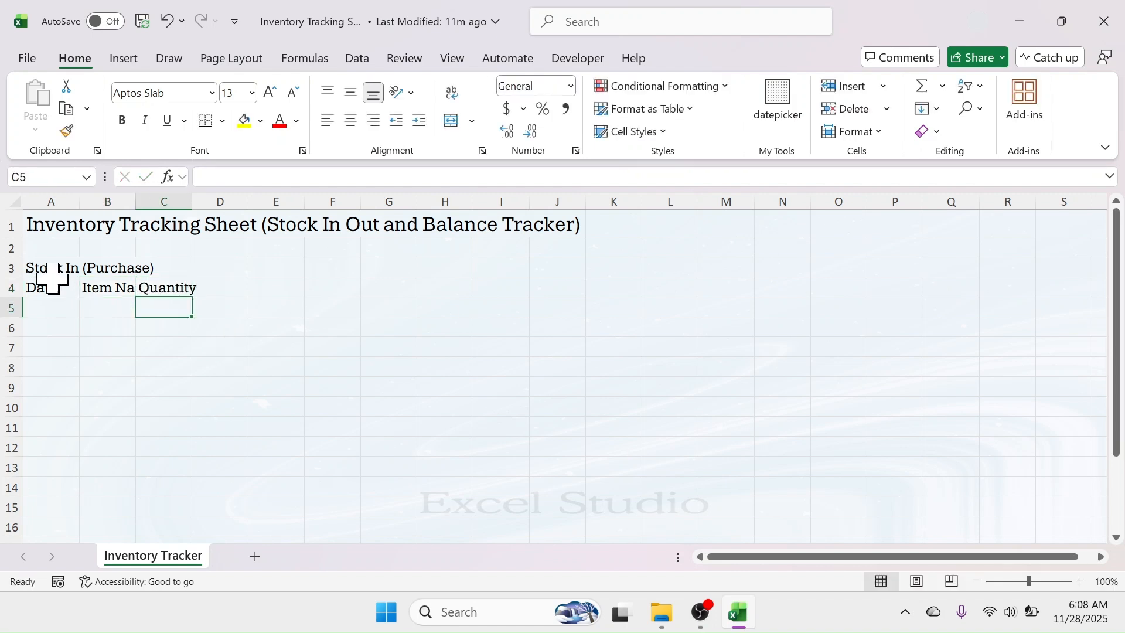
drag(51, 267, 174, 266)
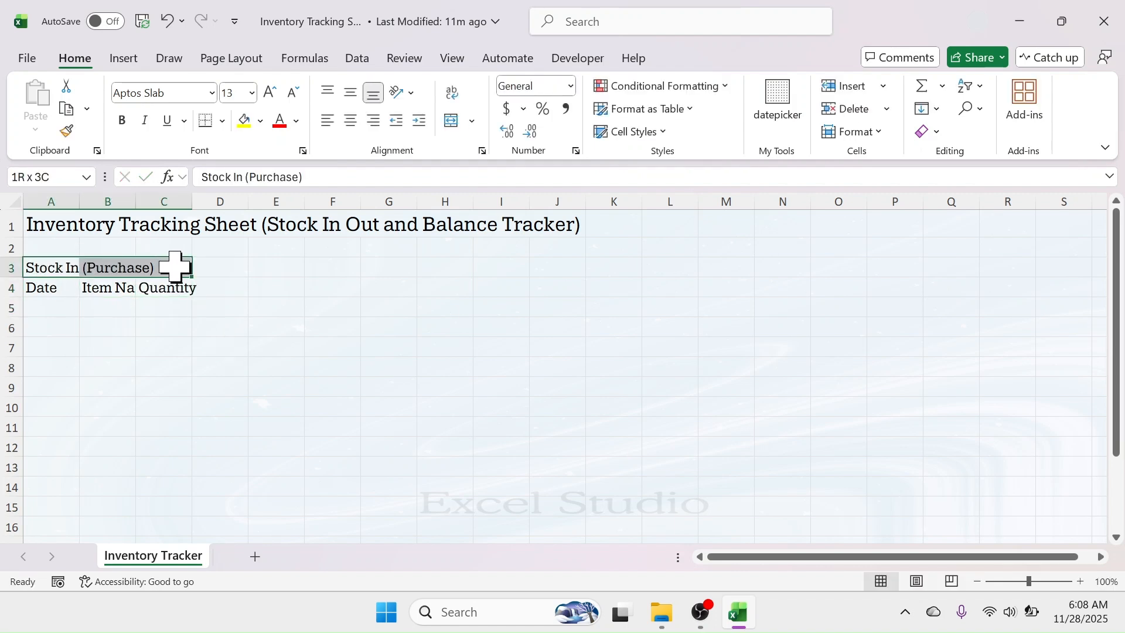
click(453, 122)
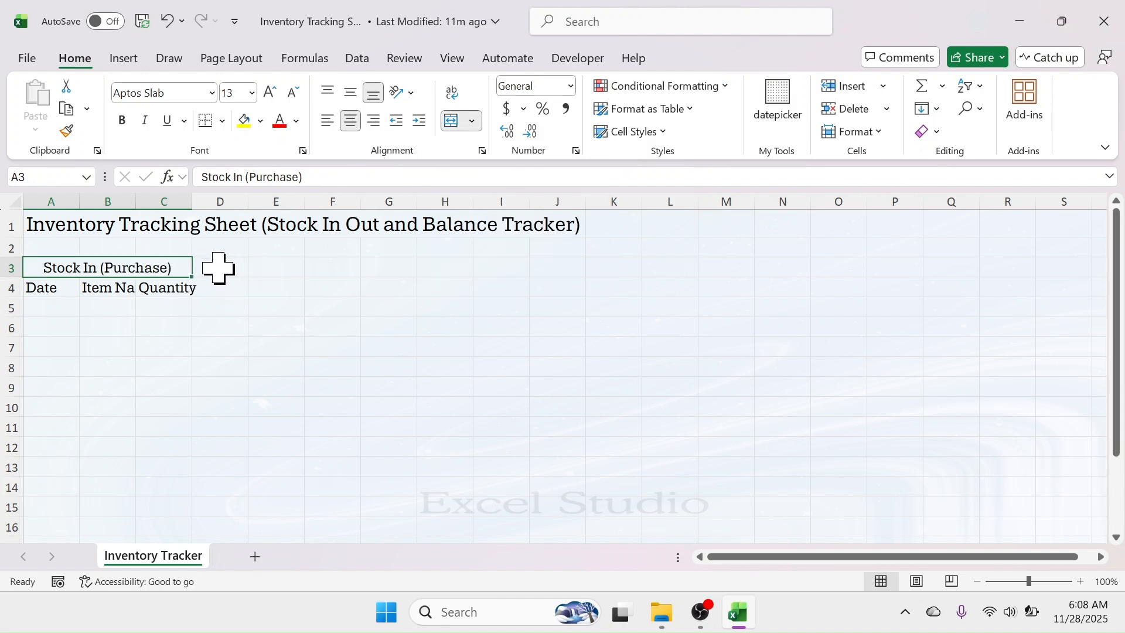
- Enter the table heading "Stock Out (Sales)" in cell E3
click(275, 273)
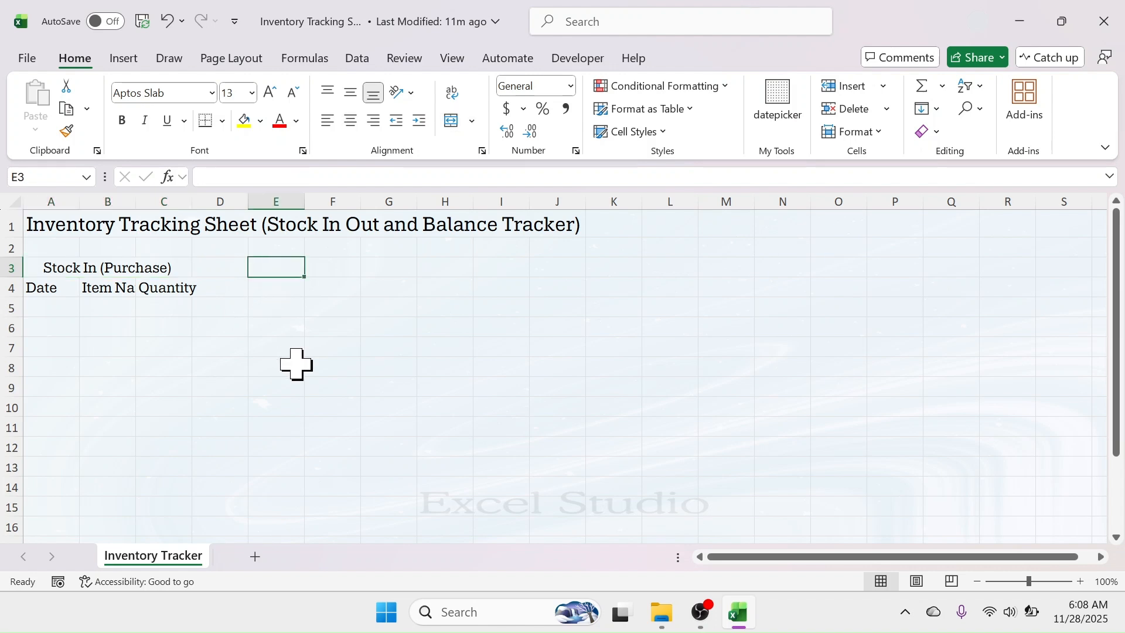
text(Stock Out)
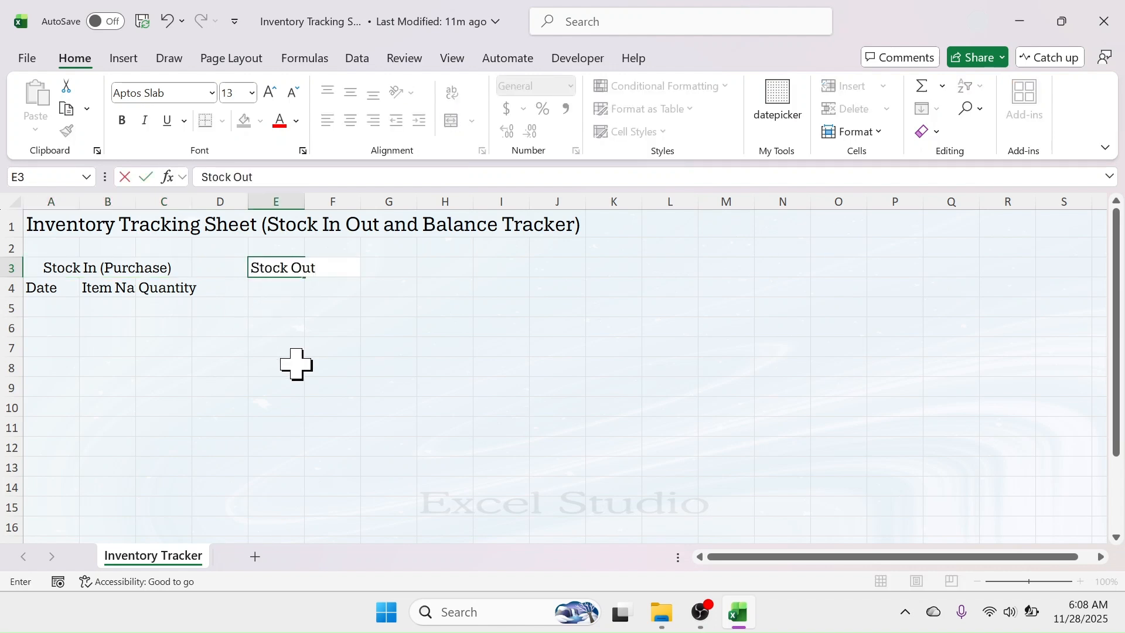
text( (Sales)
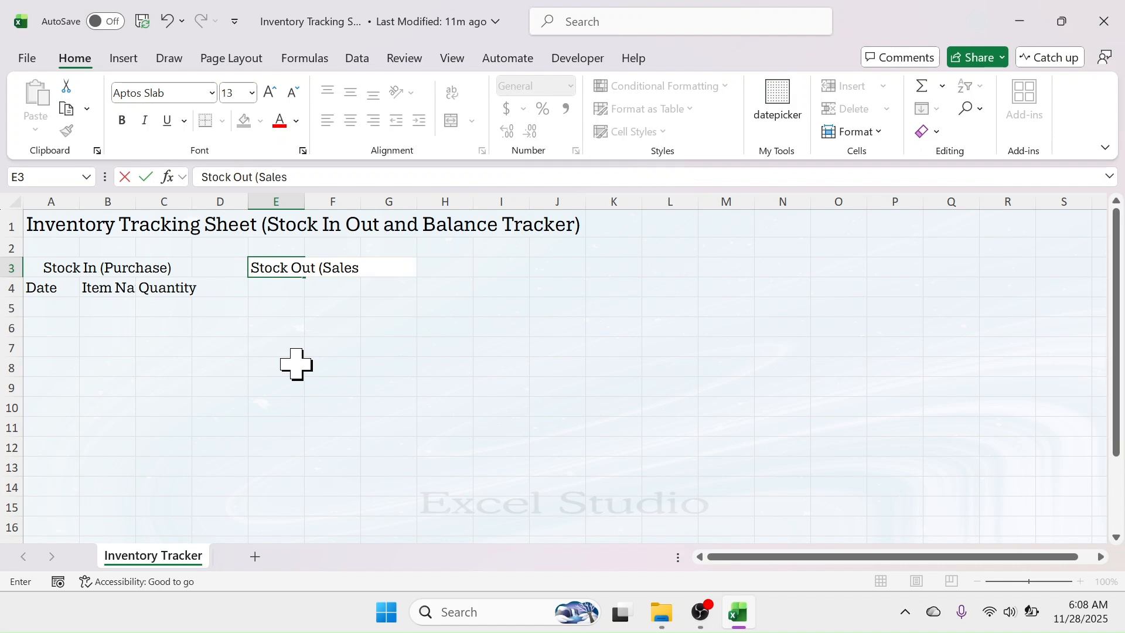
text())
key(ctrl+Return)
- Copy the Date, Item Name and Quantity headers from A4:C4 to E4:G4 under Stock Out (Sales)
drag(47, 290, 152, 287)
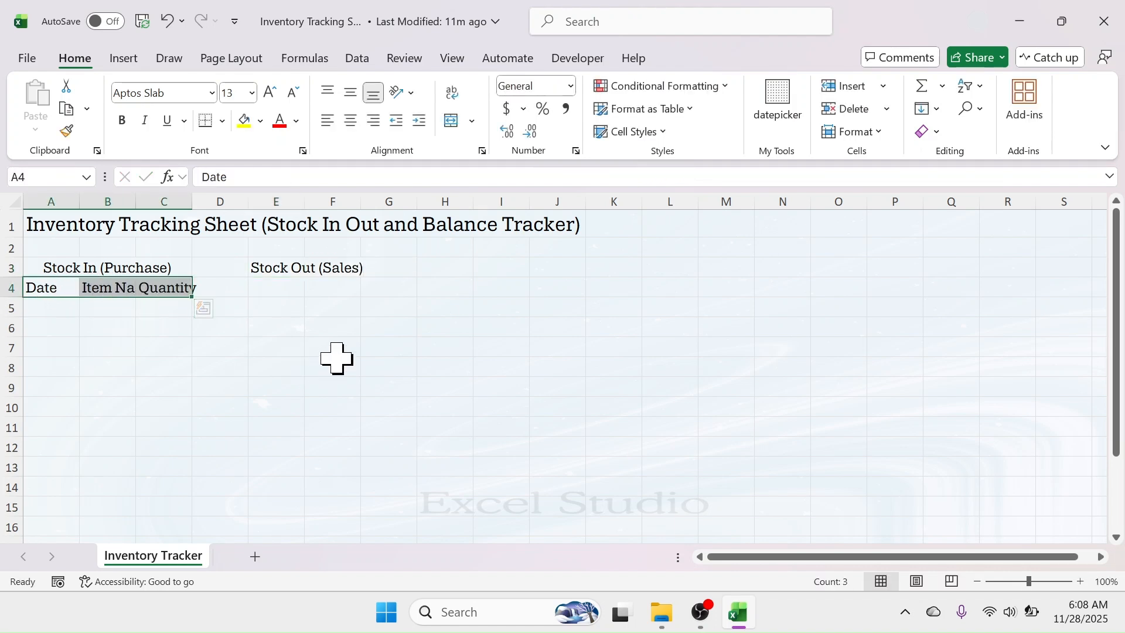
key(ctrl+c)
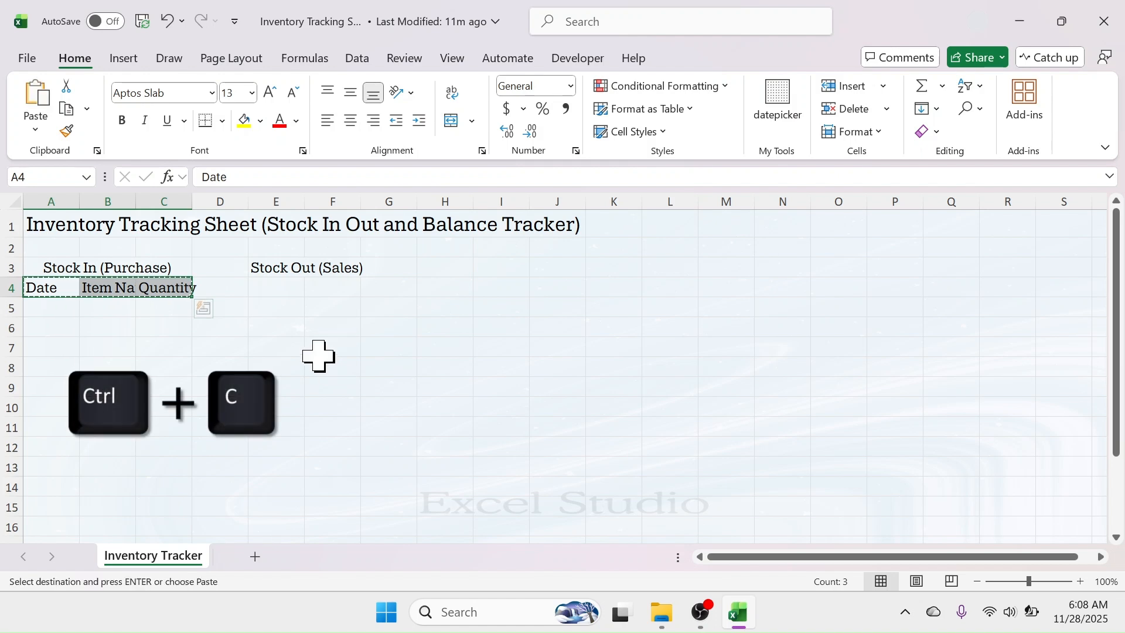
click(278, 291)
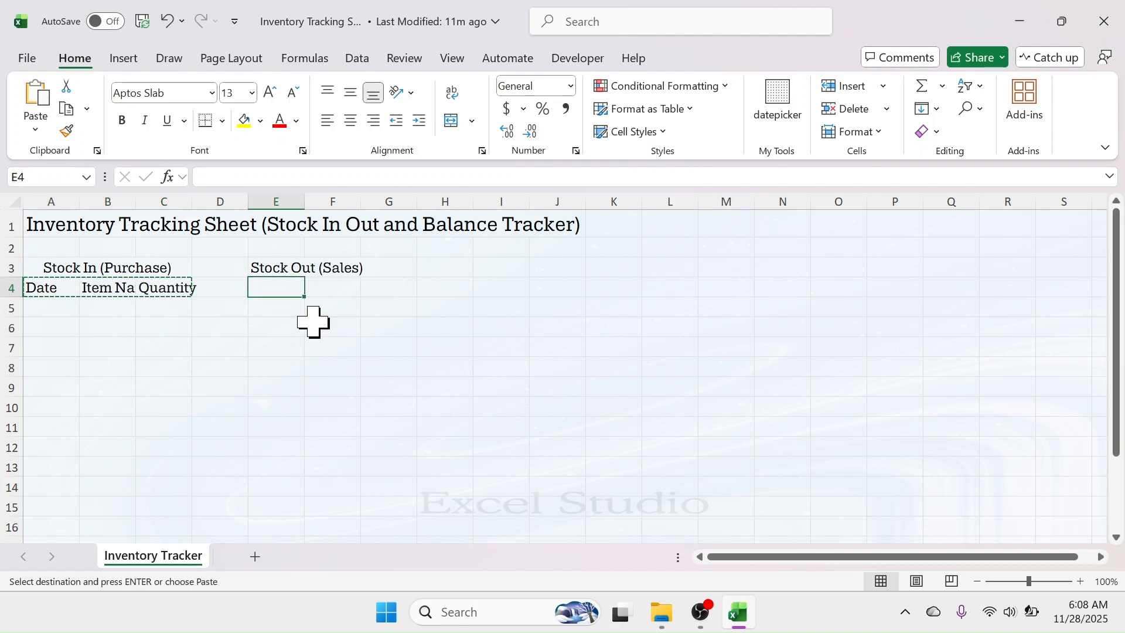
key(ctrl+v)
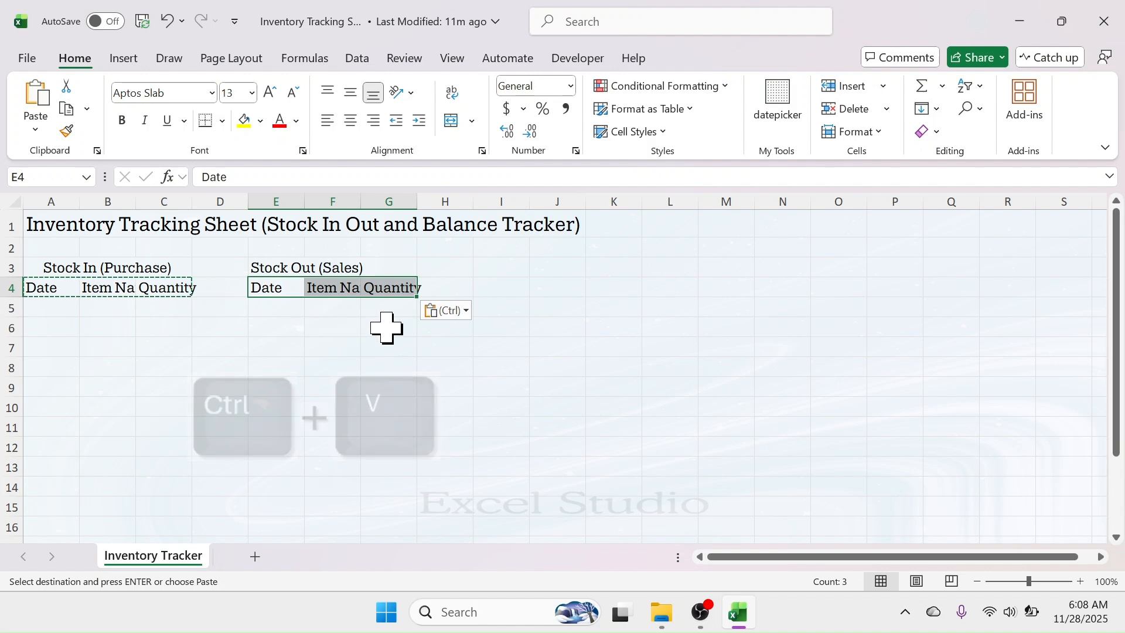
- Enter the table heading "Stock Balance" in cell I3
click(468, 271)
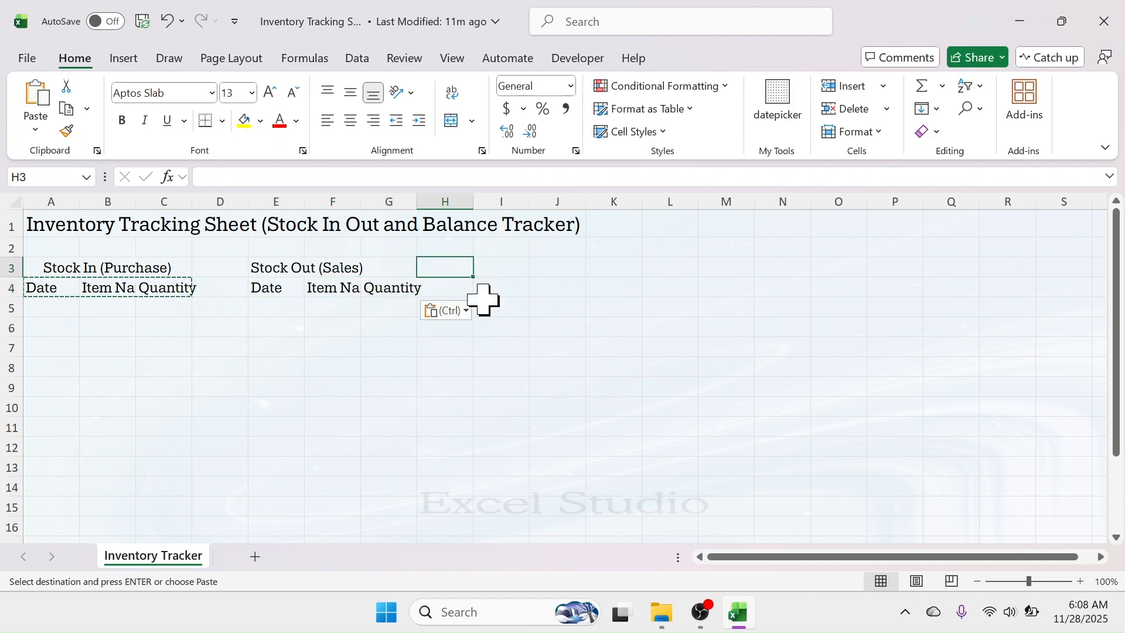
click(498, 266)
text(Stock)
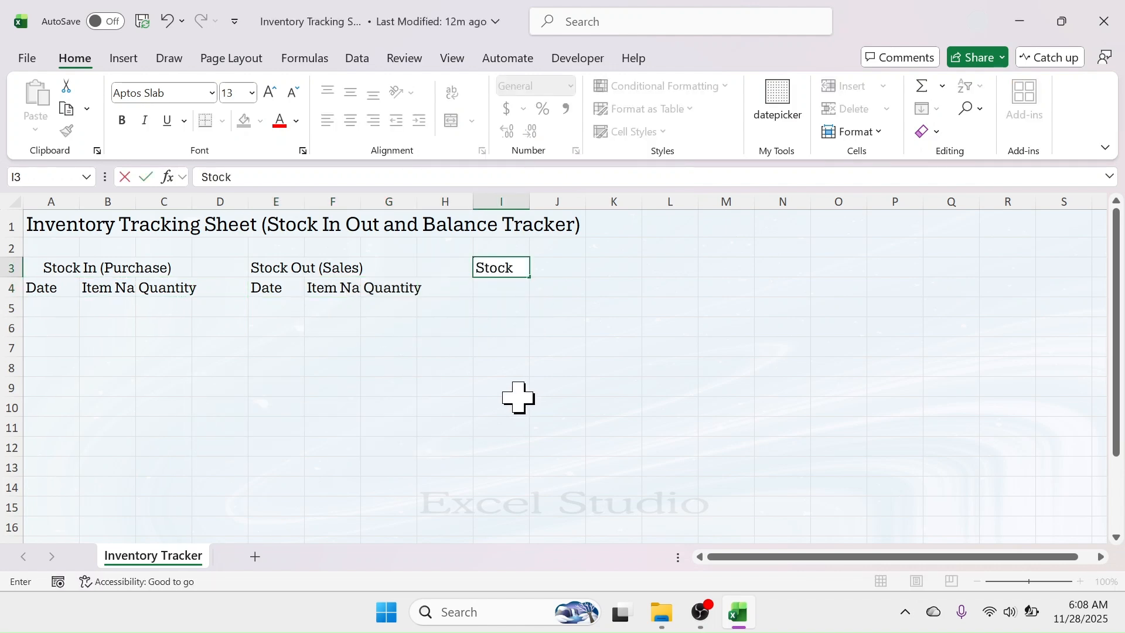
text( Balance)
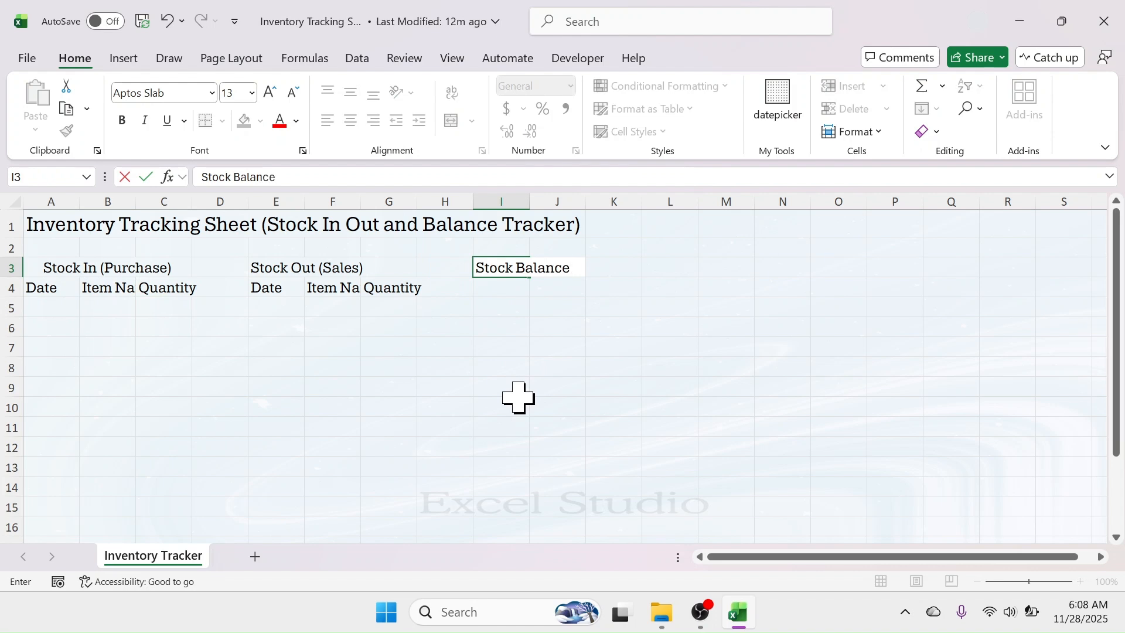
key(Return)
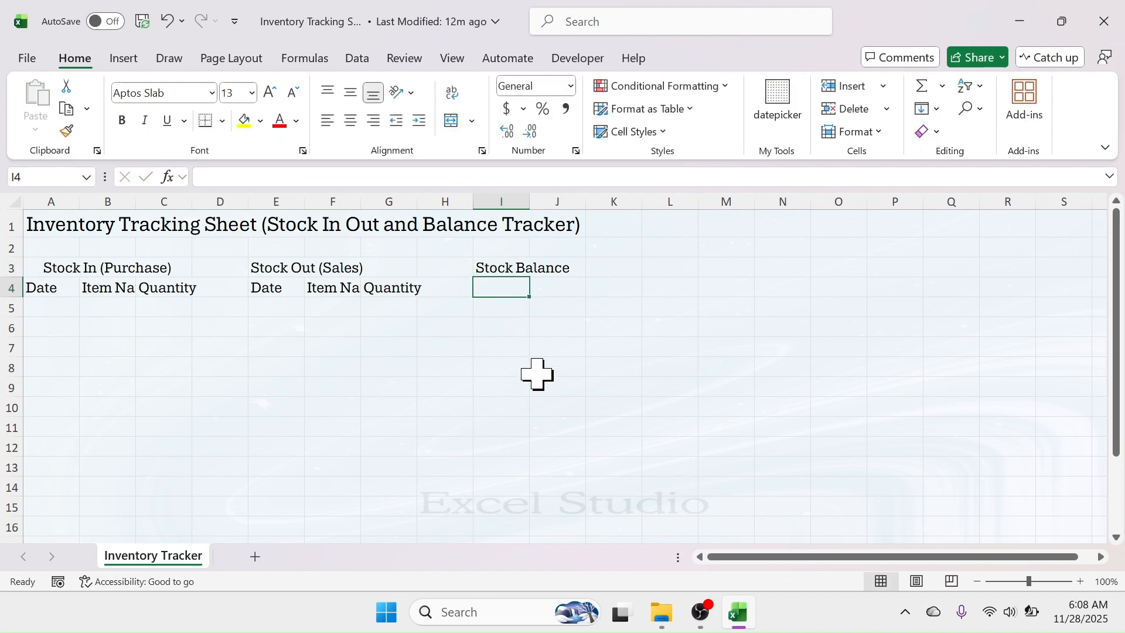
- Enter the Stock Balance column headers Item Name in I4 and Op. Stock in J4
text(Iteem)
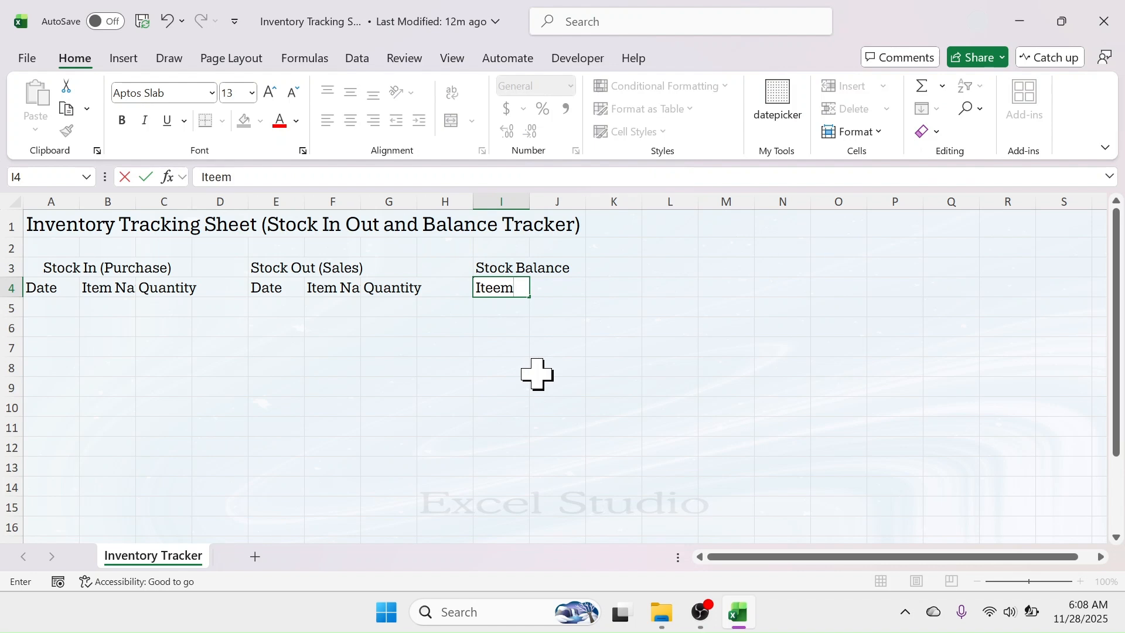
key(BackSpace)
key(BackSpace)
text(m Na)
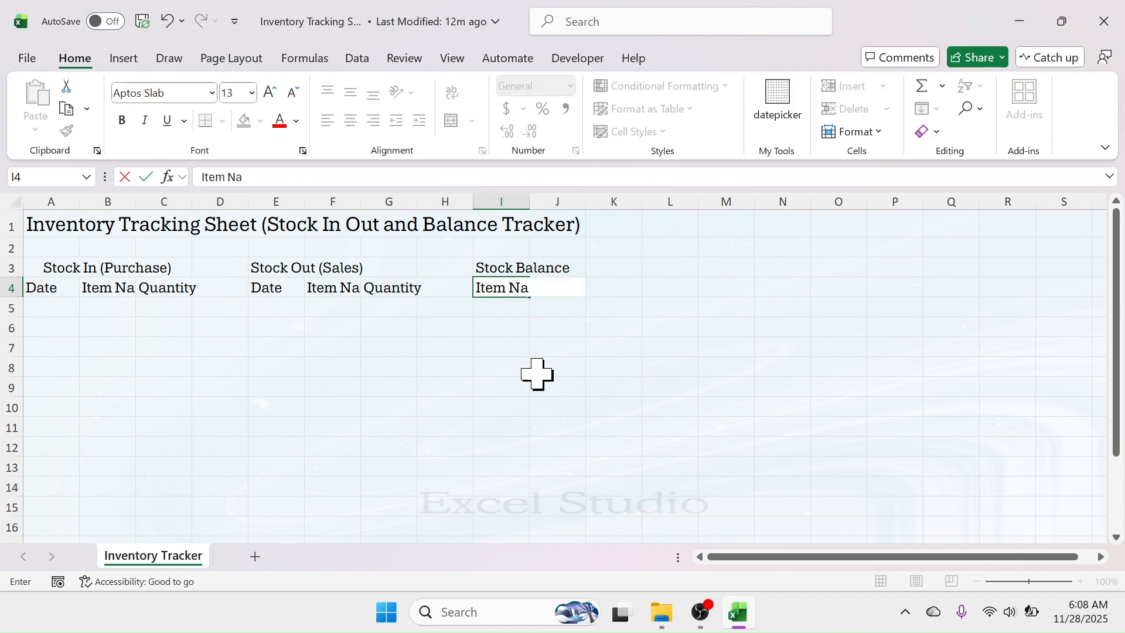
text(me)
key(Tab)
text(O)
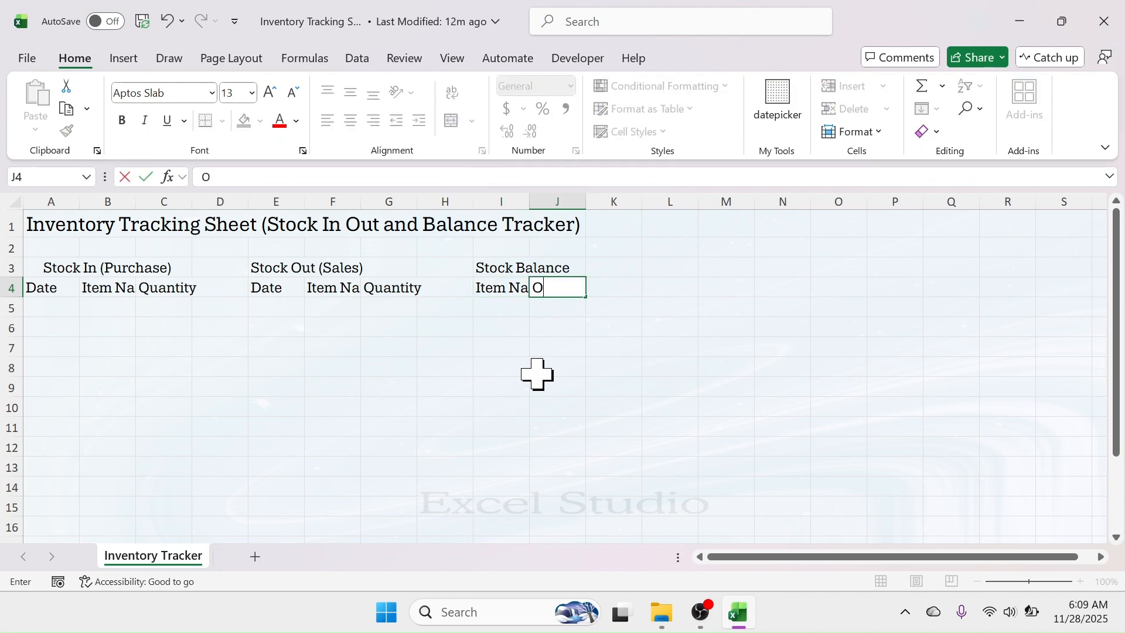
text(p. Stock)
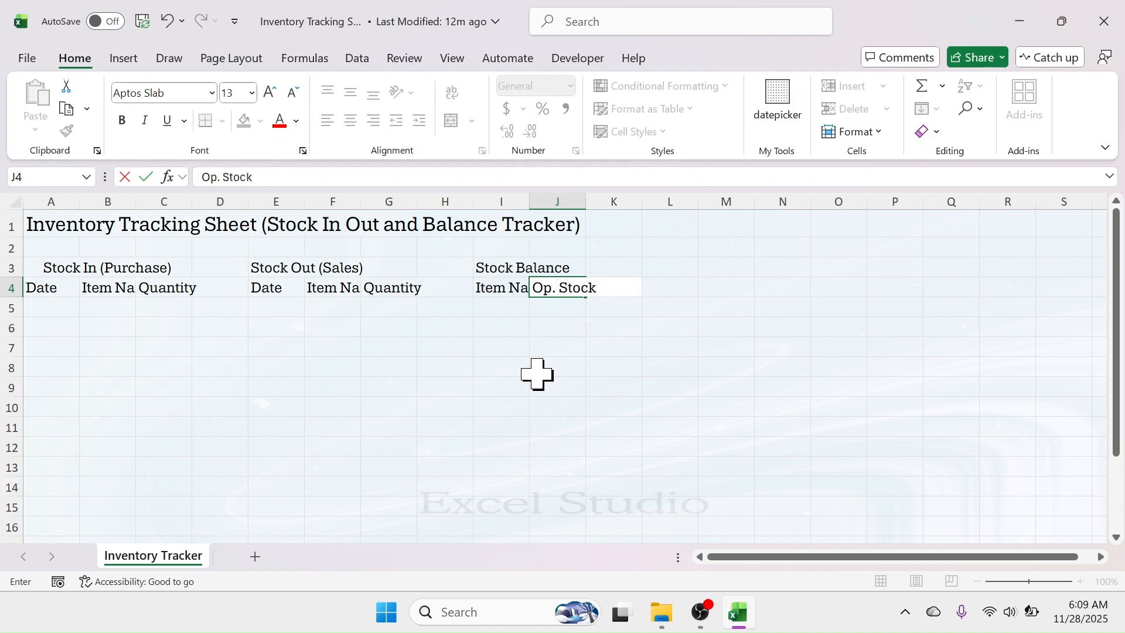
- Add the Stock Balance column headers Total In in K4 and Total Out in L4
key(Tab)
text(T)
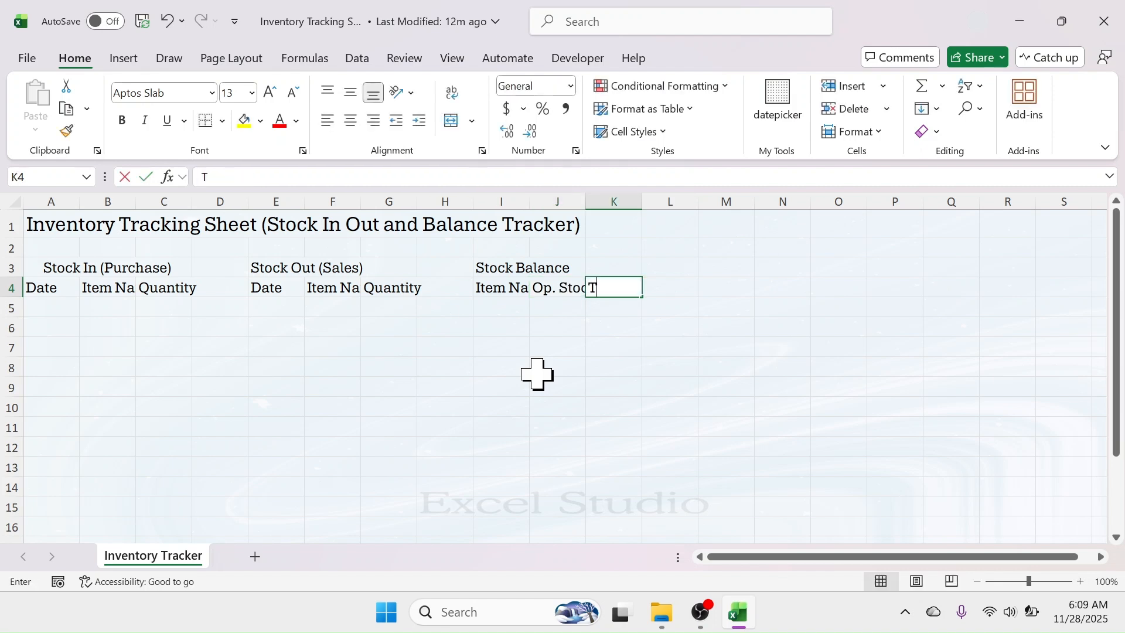
text(otal IN)
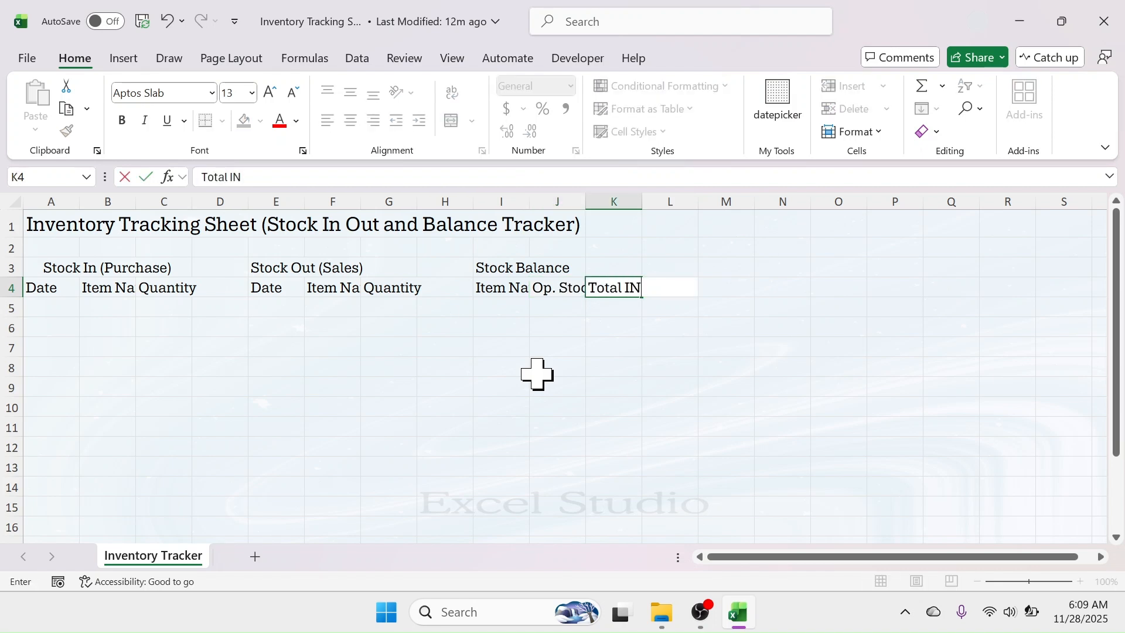
key(Tab)
text(Tota)
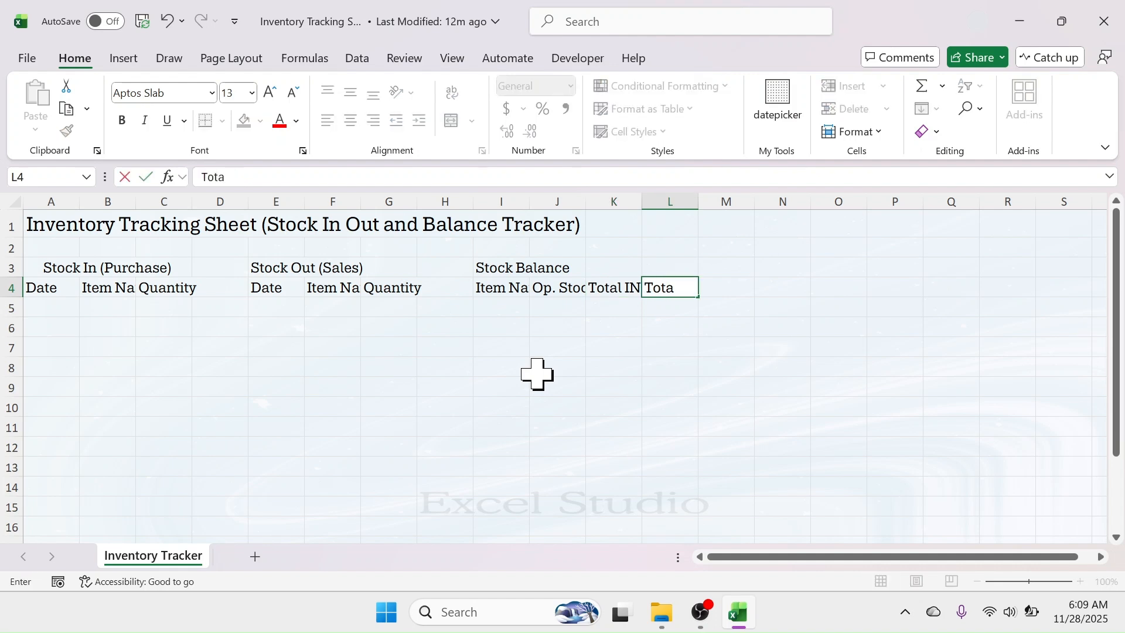
text(l Out)
key(Tab)
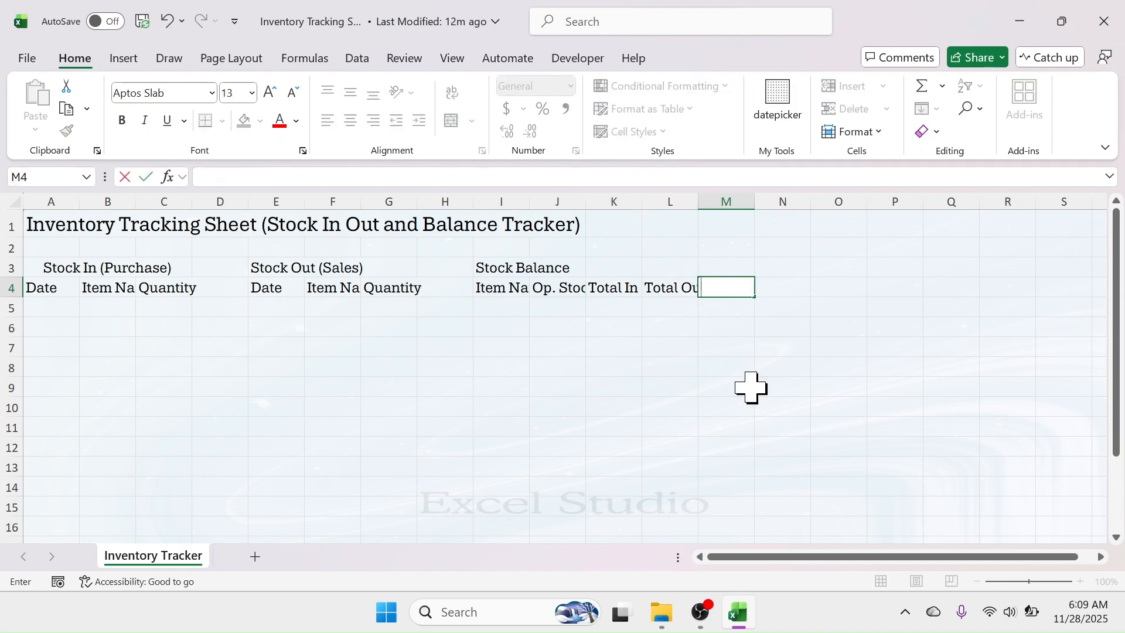
- Enter the last Stock Balance column header, Balance, in cell M4
click(745, 385)
click(729, 290)
text(Ba)
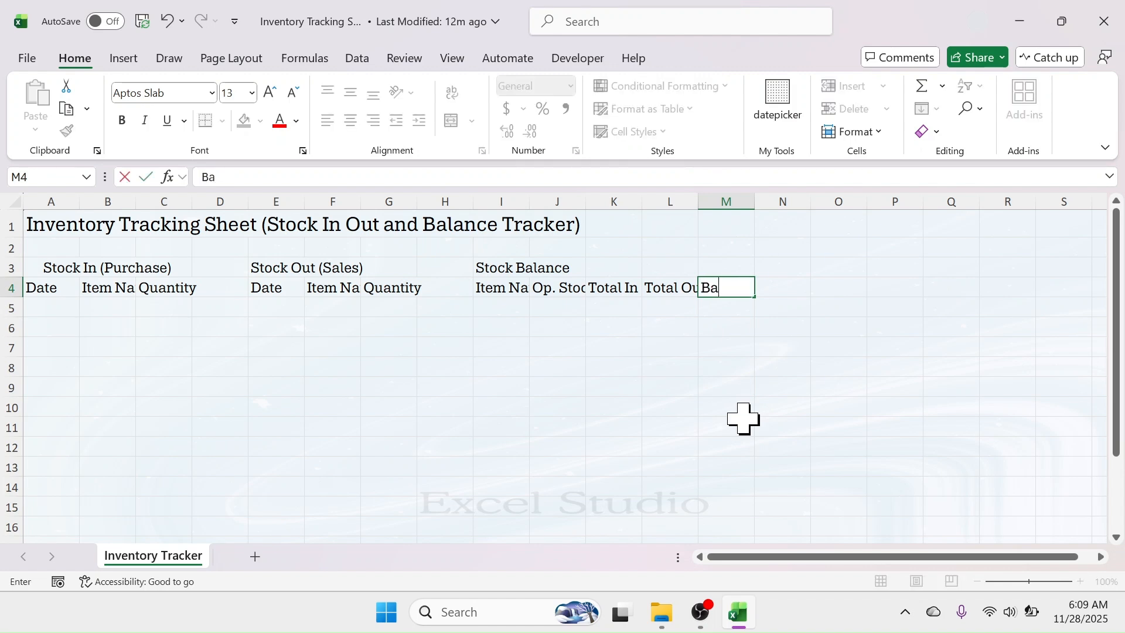
text(lance)
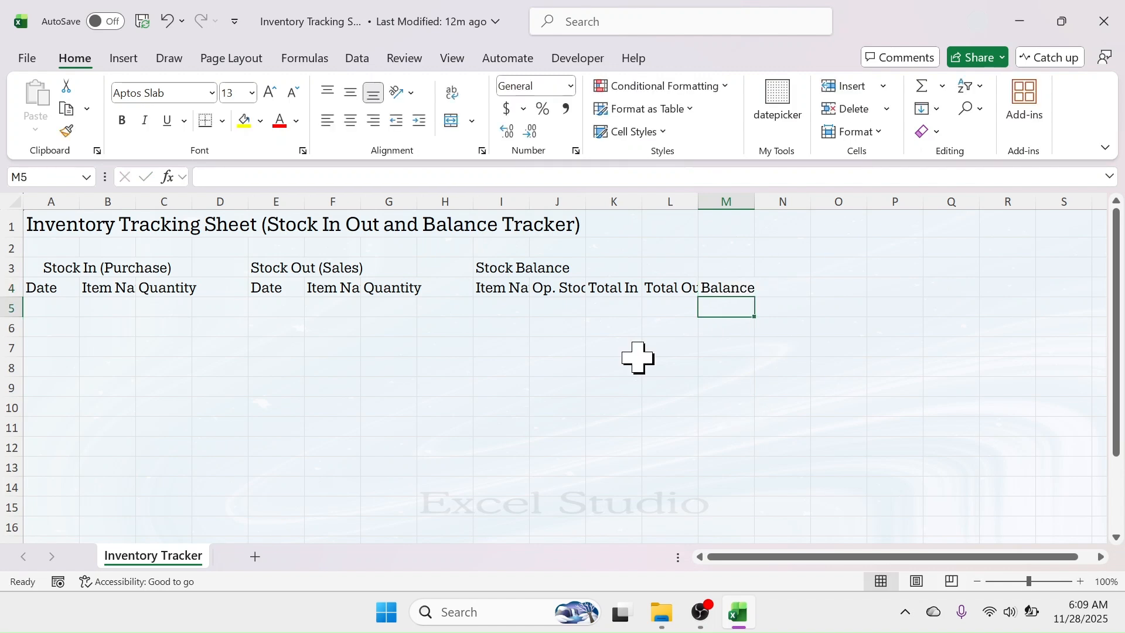
- Widen the Item Name columns B and F and the Stock Balance columns I to M so every header fits
drag(138, 204, 194, 204)
drag(419, 202, 477, 203)
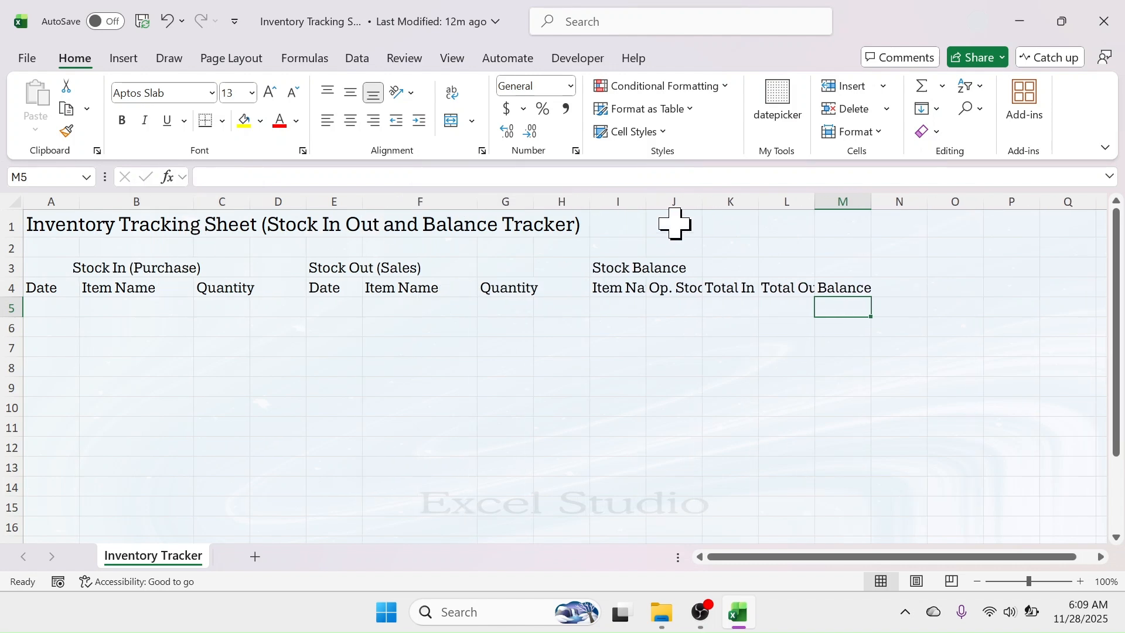
drag(646, 202, 970, 206)
click(419, 387)
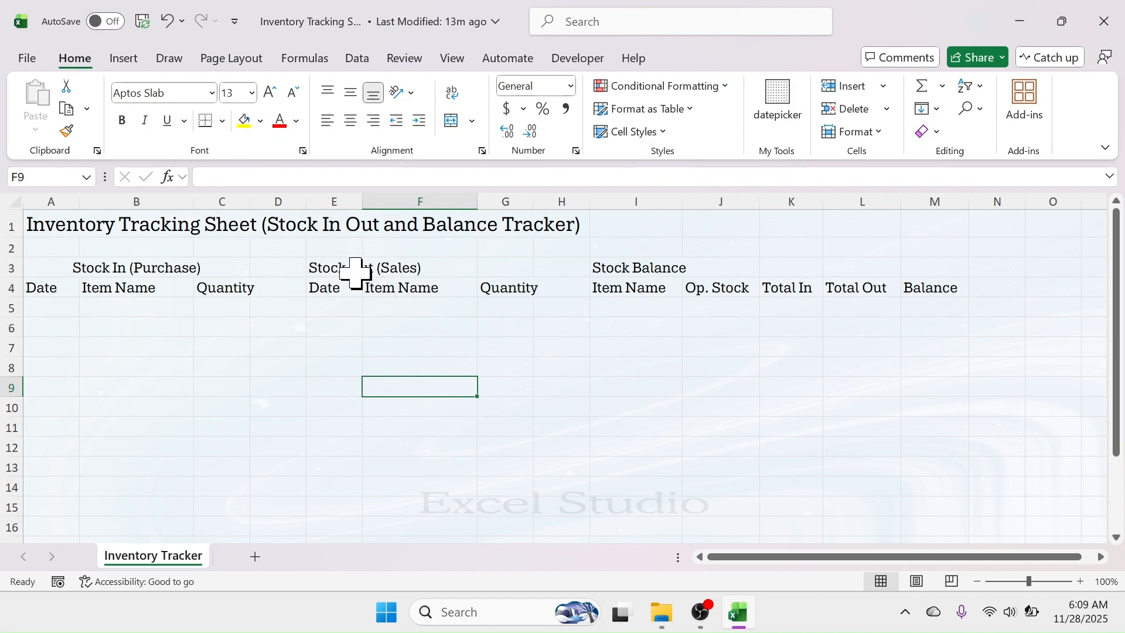
- Merge and center the Stock Out (Sales) heading across E3:G3 and the Stock Balance heading across I3:M3
drag(355, 272, 480, 269)
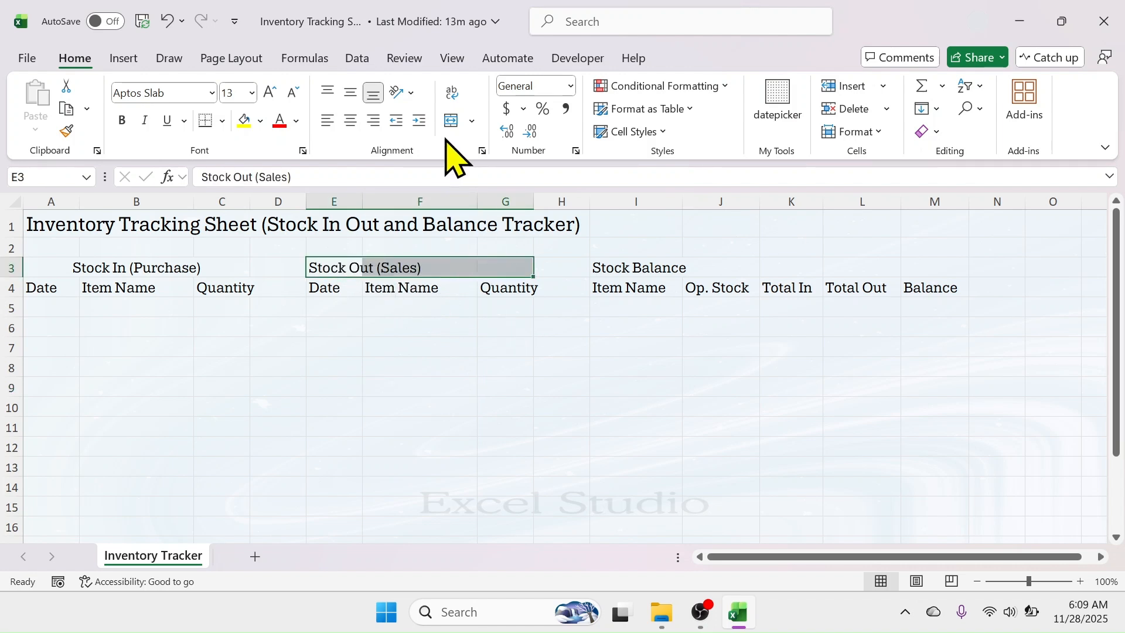
click(451, 121)
drag(628, 268, 925, 268)
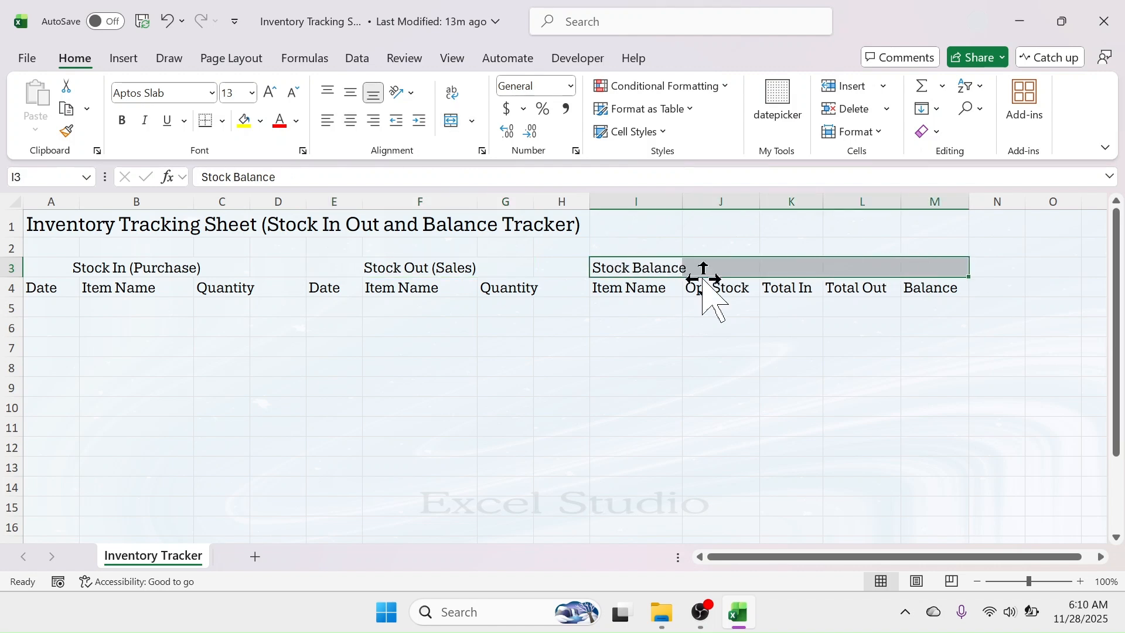
click(452, 122)
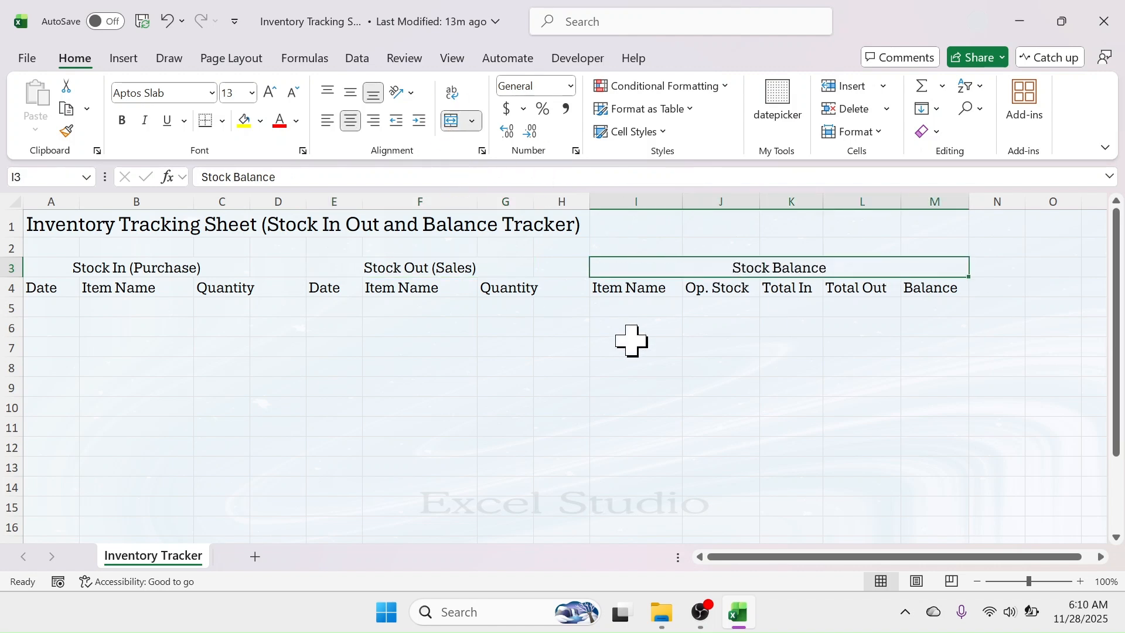
click(607, 351)
- Fill the Stock In (Purchase) heading with light blue and the Stock Out (Sales) heading with dark orange
click(141, 269)
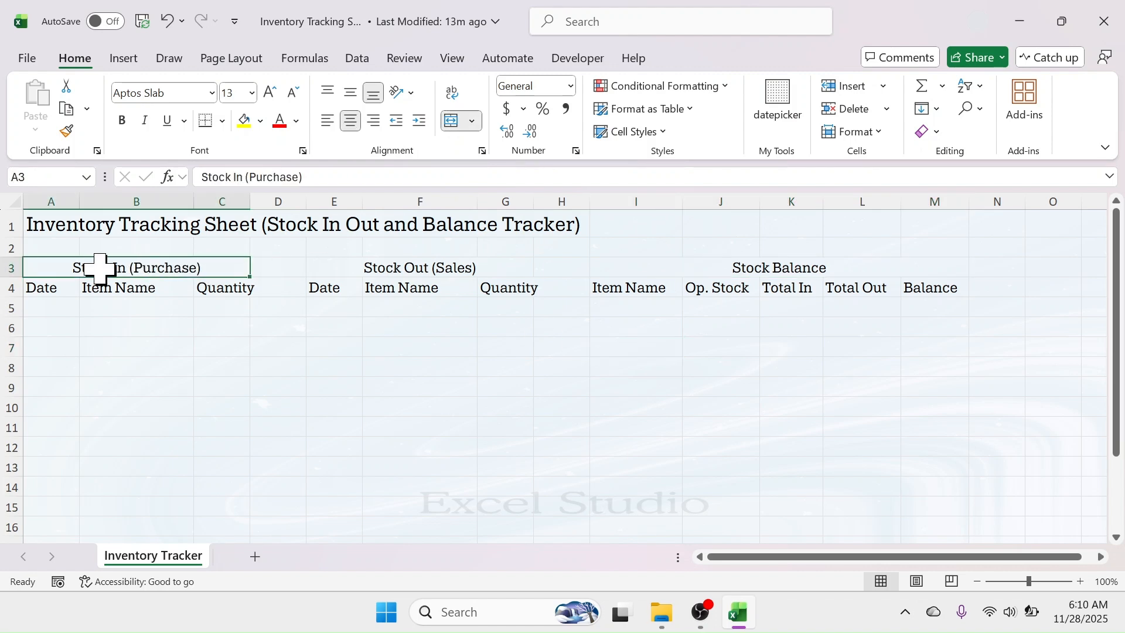
click(261, 121)
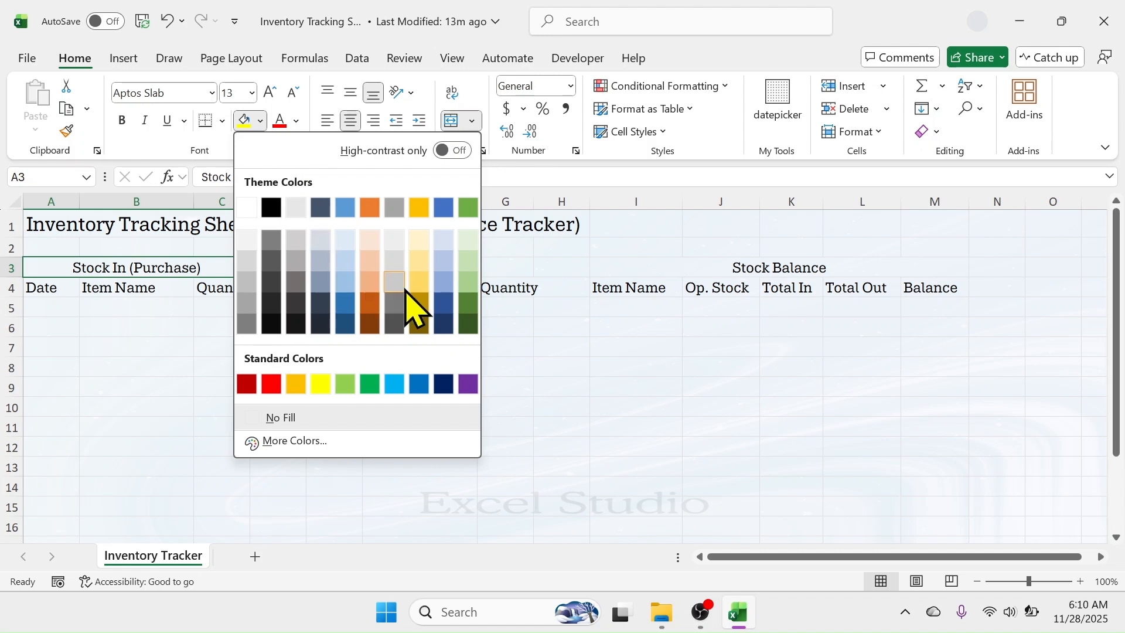
click(444, 262)
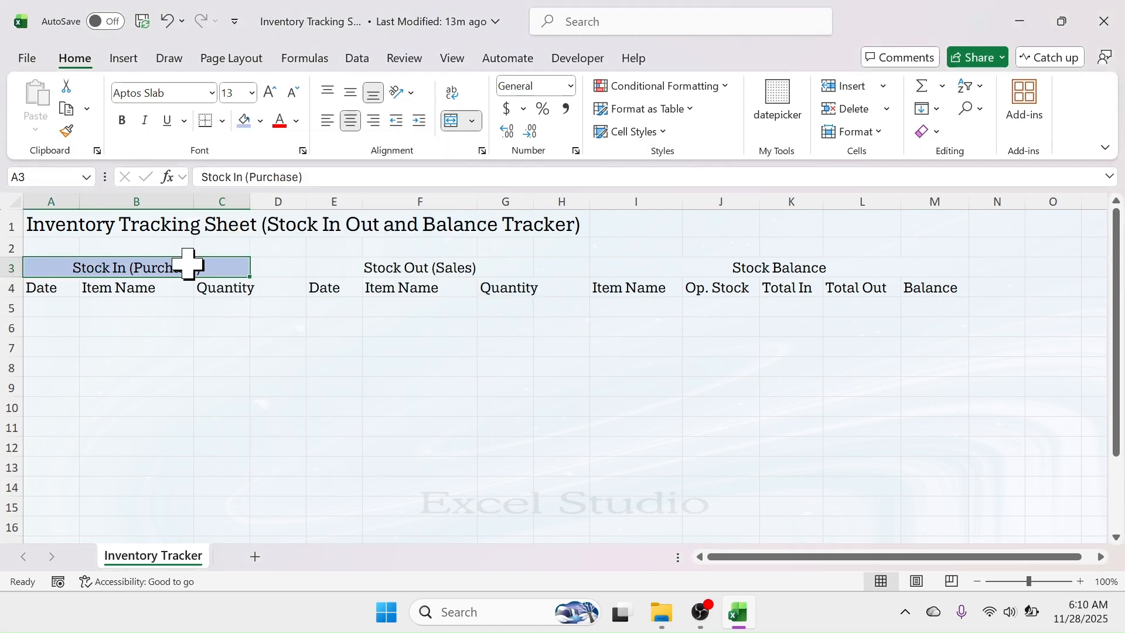
click(391, 269)
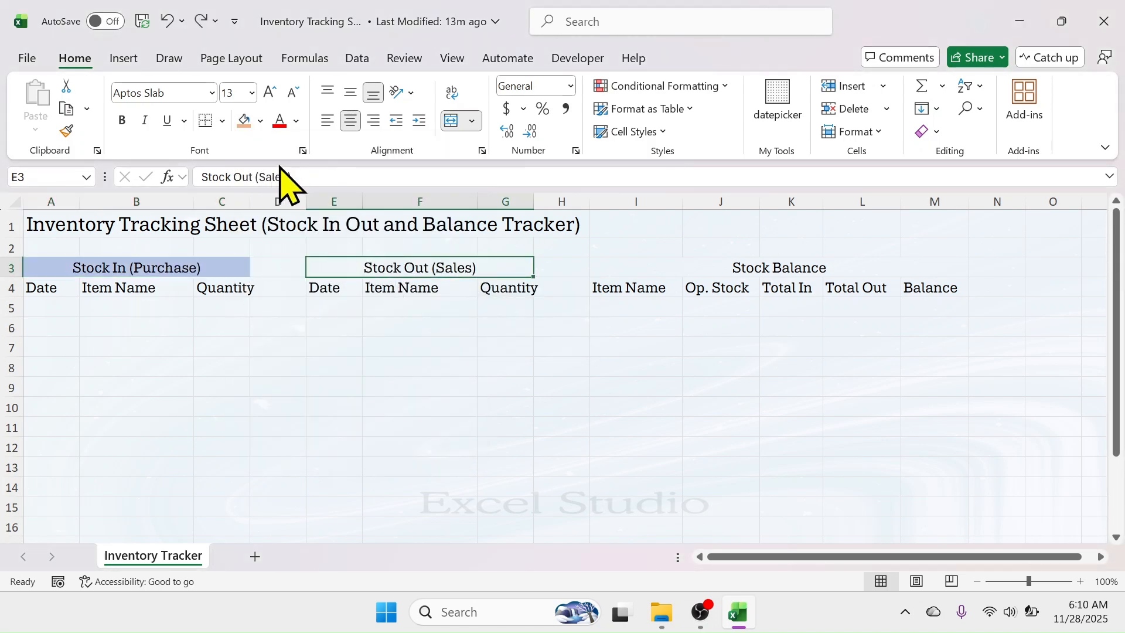
click(261, 121)
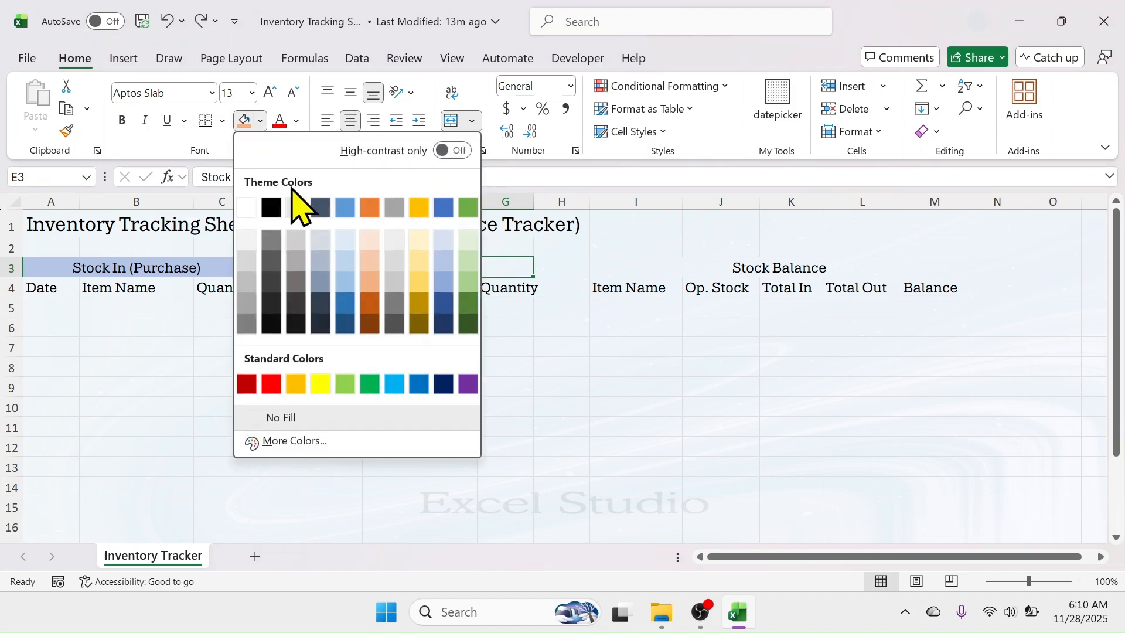
click(371, 304)
- Fill the merged Stock Balance heading with light green
click(769, 269)
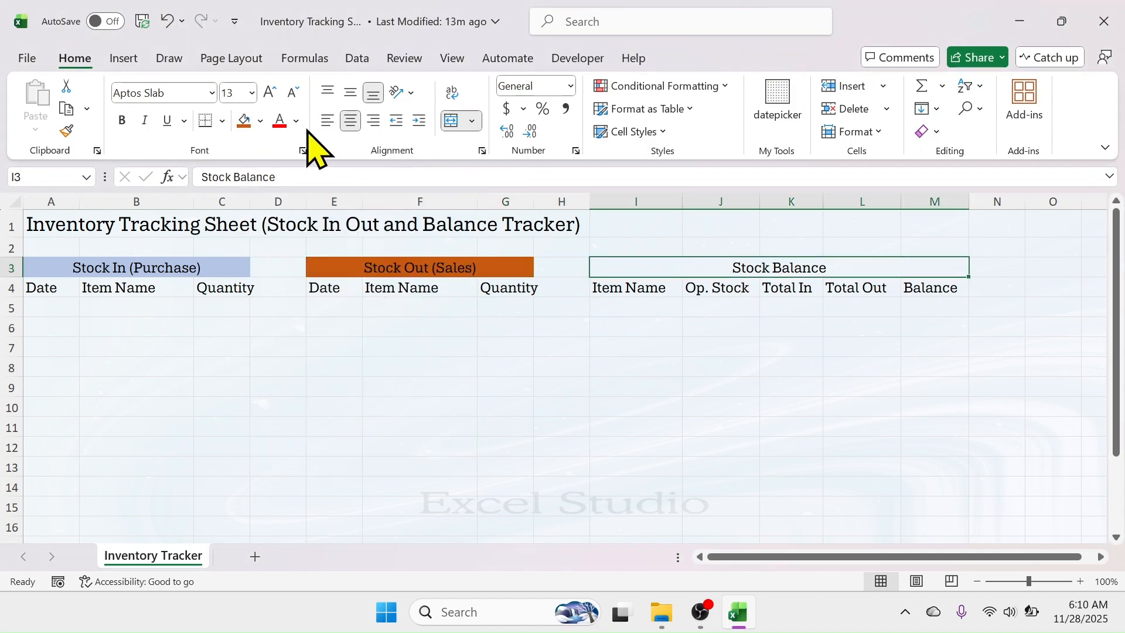
click(260, 122)
click(467, 258)
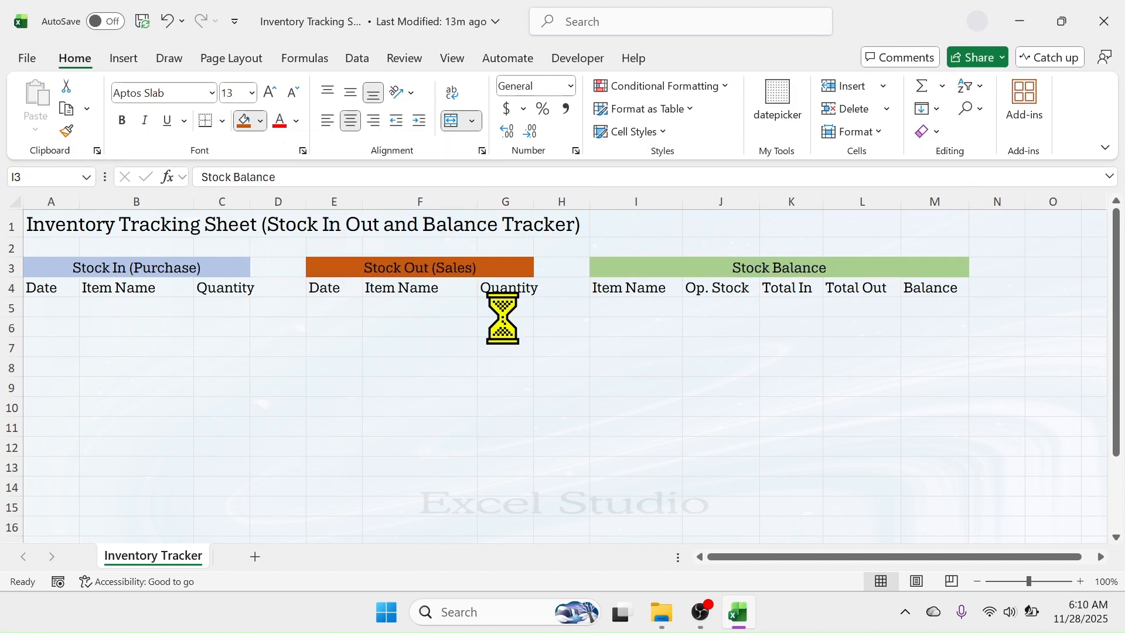
click(830, 387)
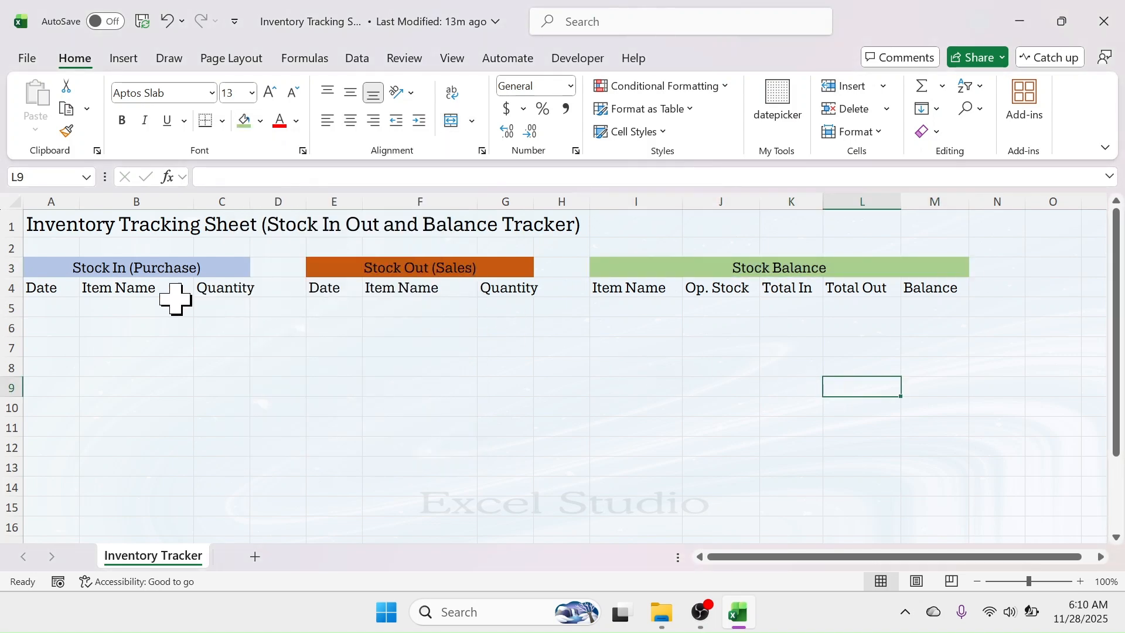
- Convert the Stock In range A4:C5 into a table that uses its first row as headers
drag(51, 288, 221, 297)
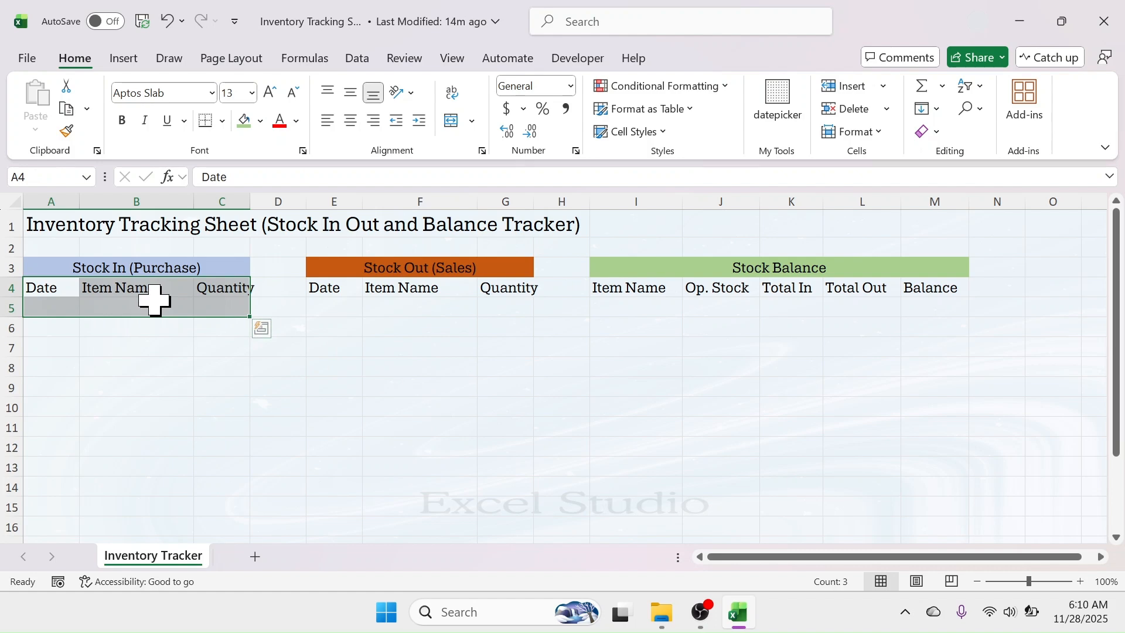
click(123, 59)
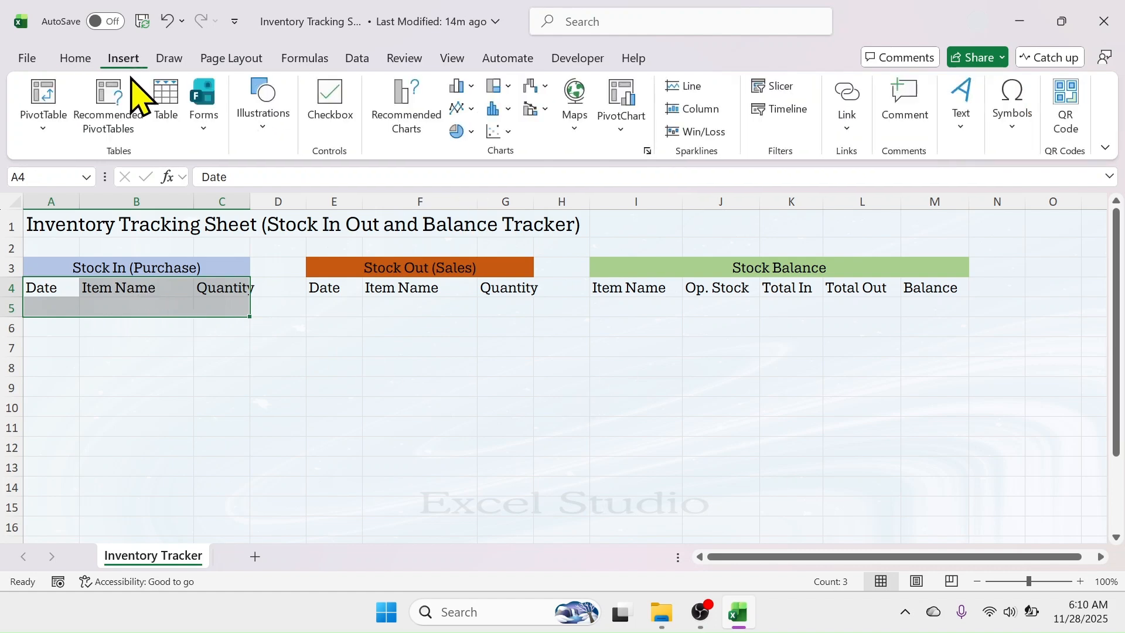
click(167, 100)
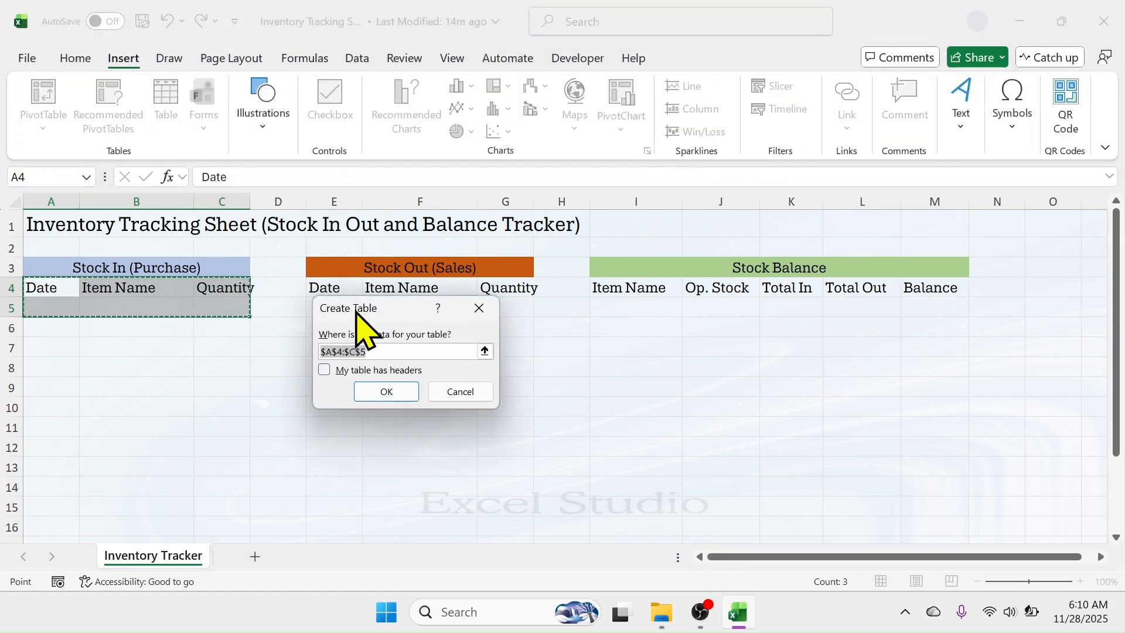
drag(399, 317, 503, 326)
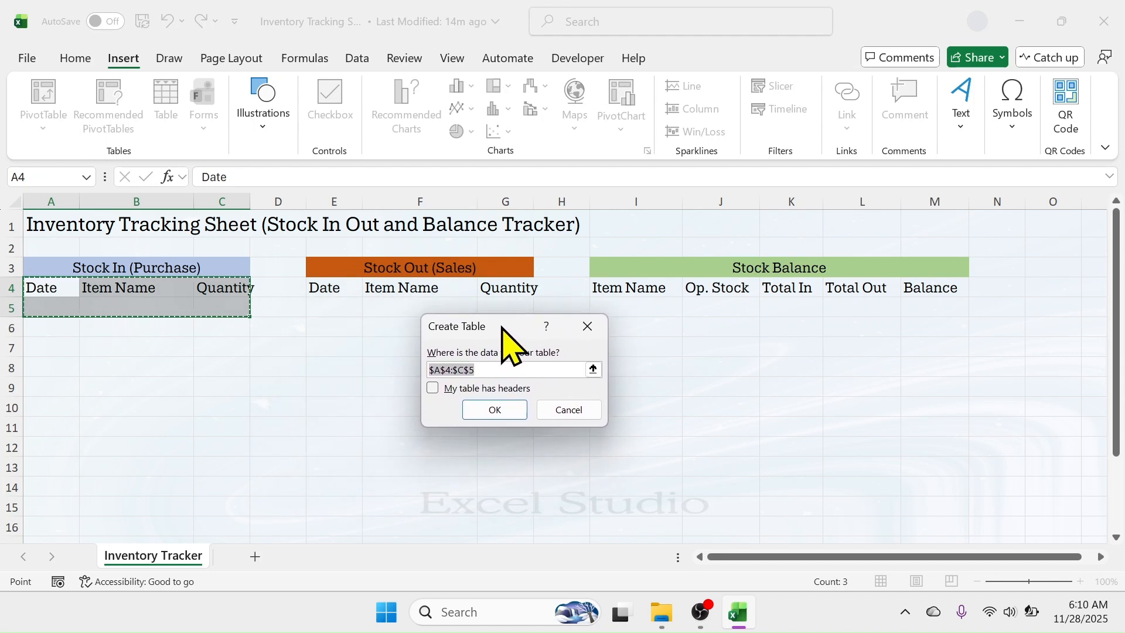
click(426, 389)
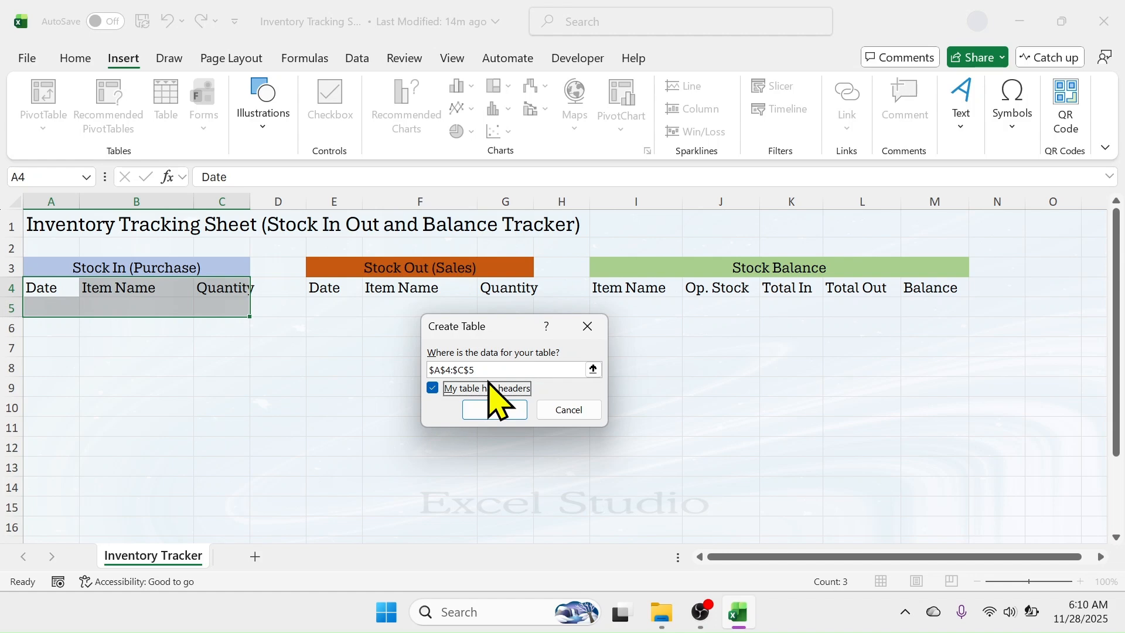
click(501, 412)
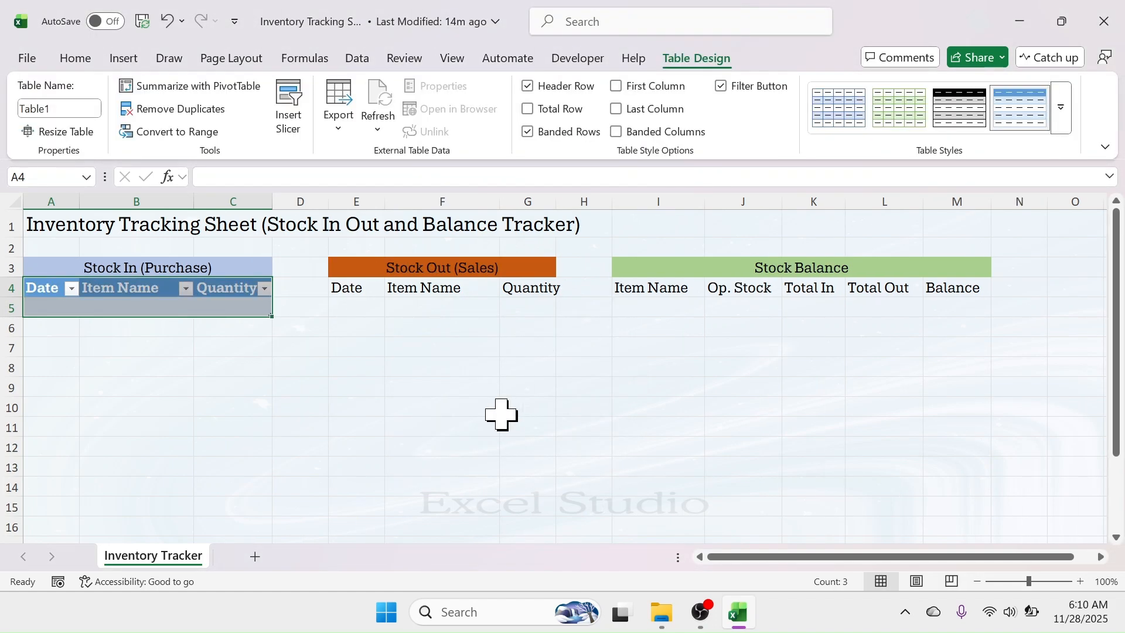
- Convert the Stock Out range E4:G5 into a table that has headers
drag(355, 290, 530, 299)
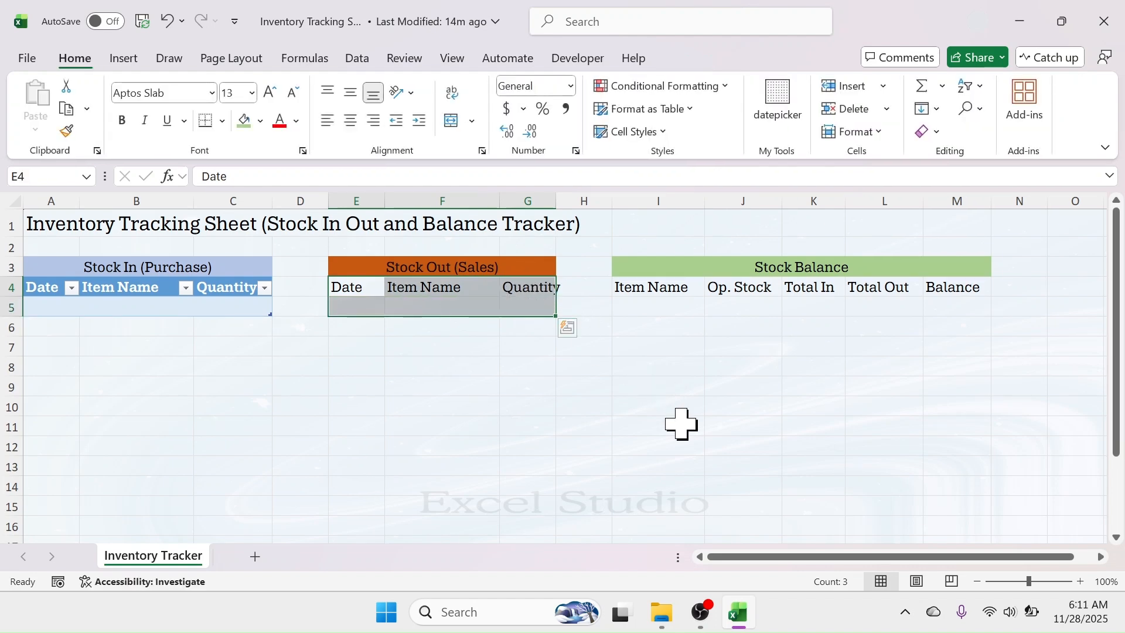
key(ctrl+t)
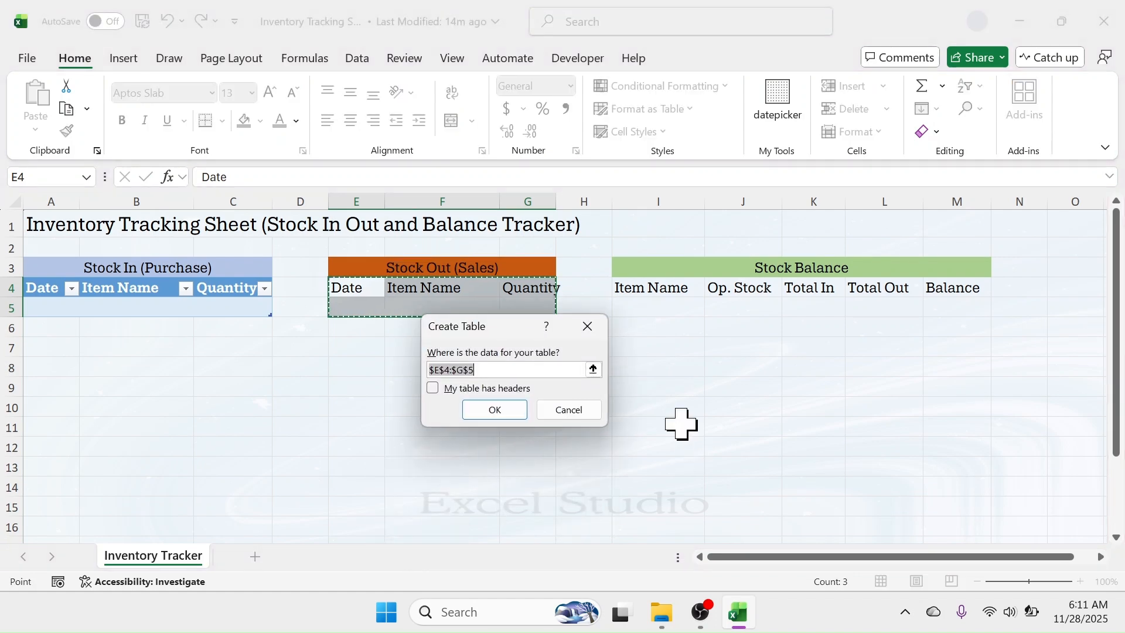
click(433, 388)
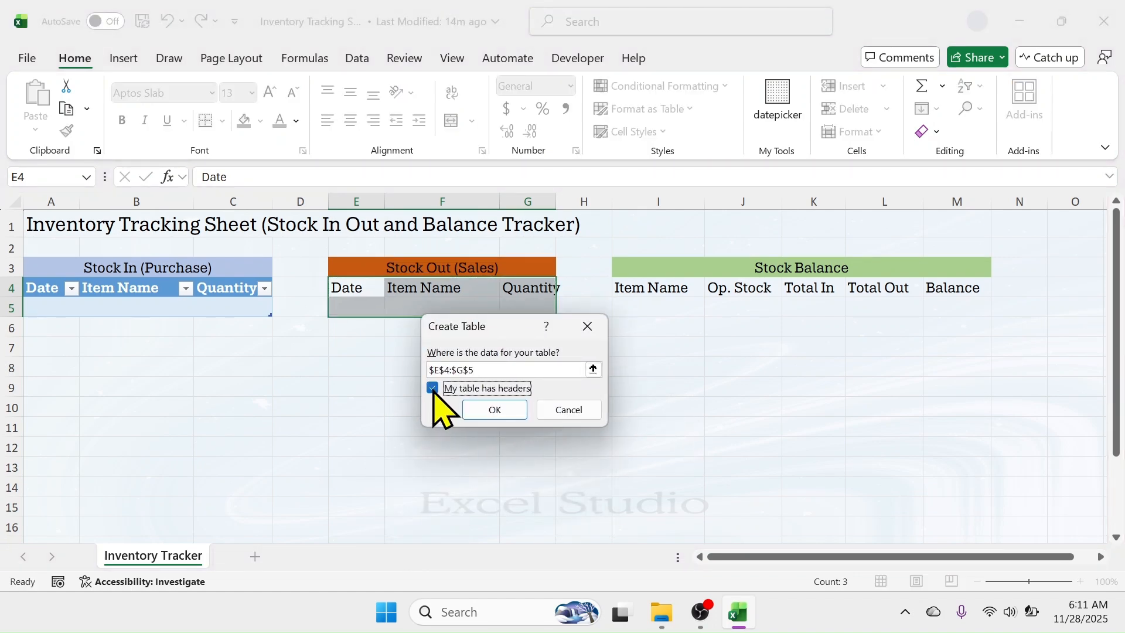
click(493, 410)
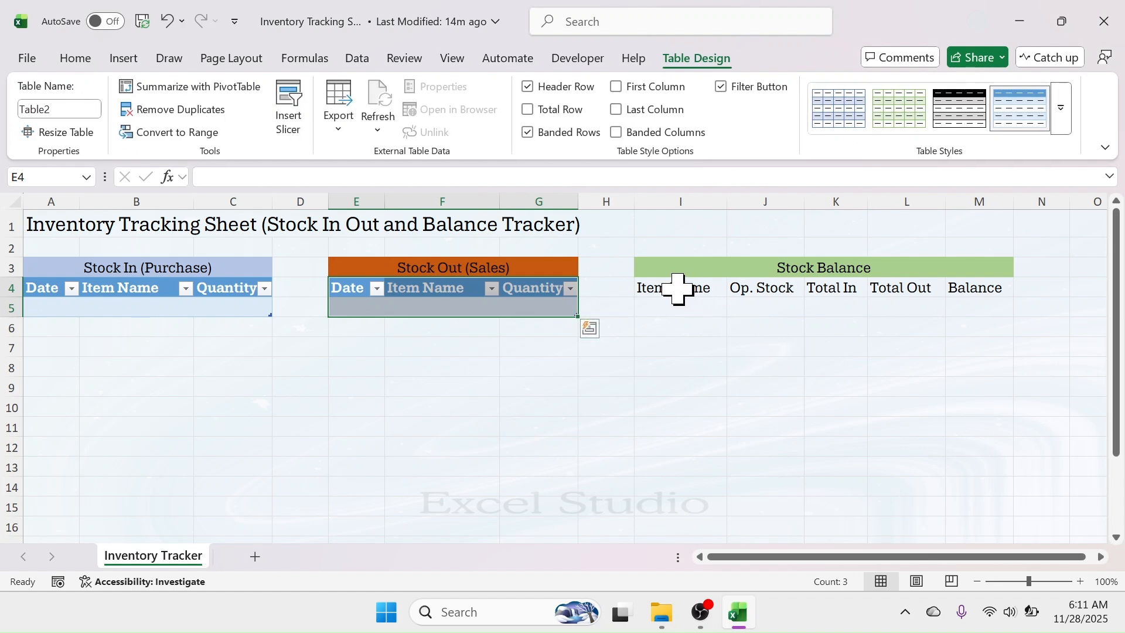
- Convert the Stock Balance range I4:M5 into a table that has headers
drag(679, 287, 971, 300)
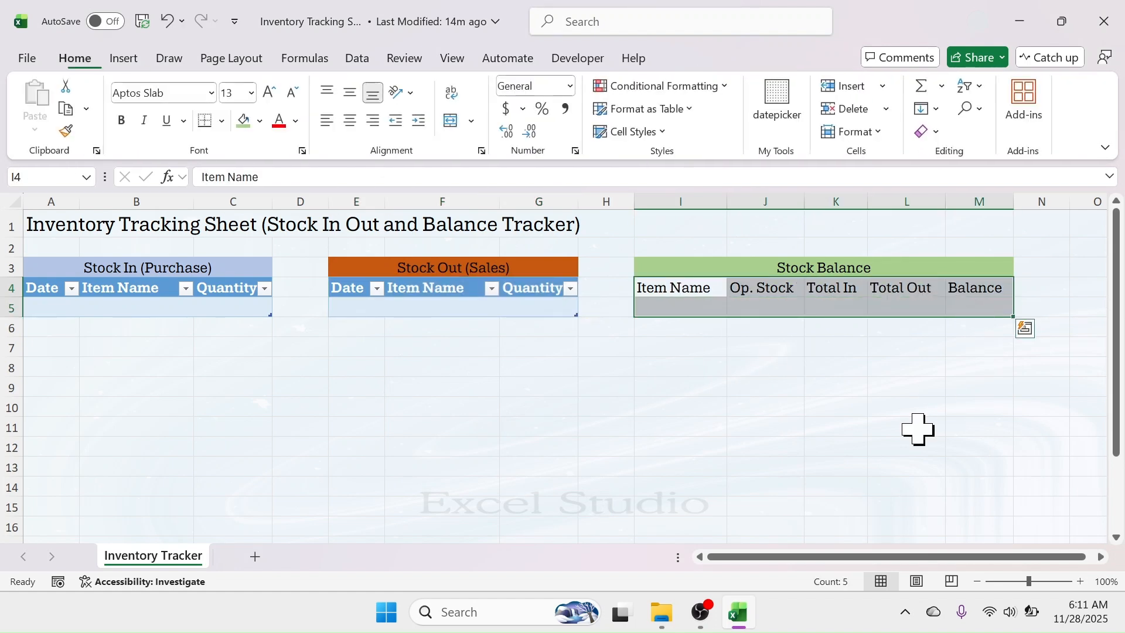
key(ctrl+t)
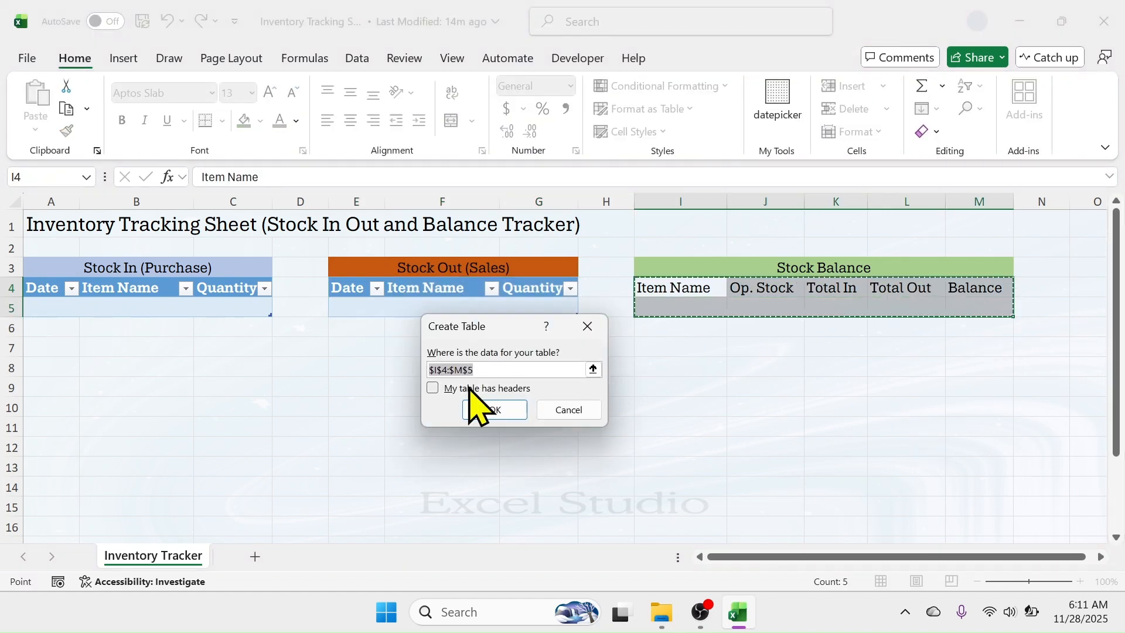
click(433, 389)
click(508, 418)
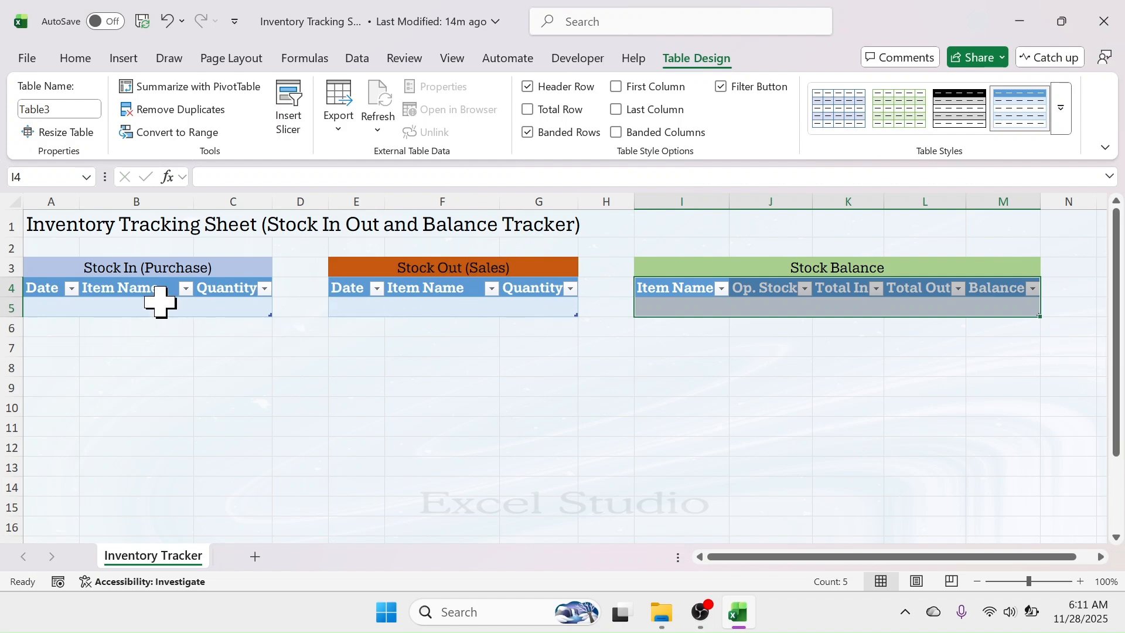
- Rename the Stock In (Purchase) table as stock_in
click(136, 290)
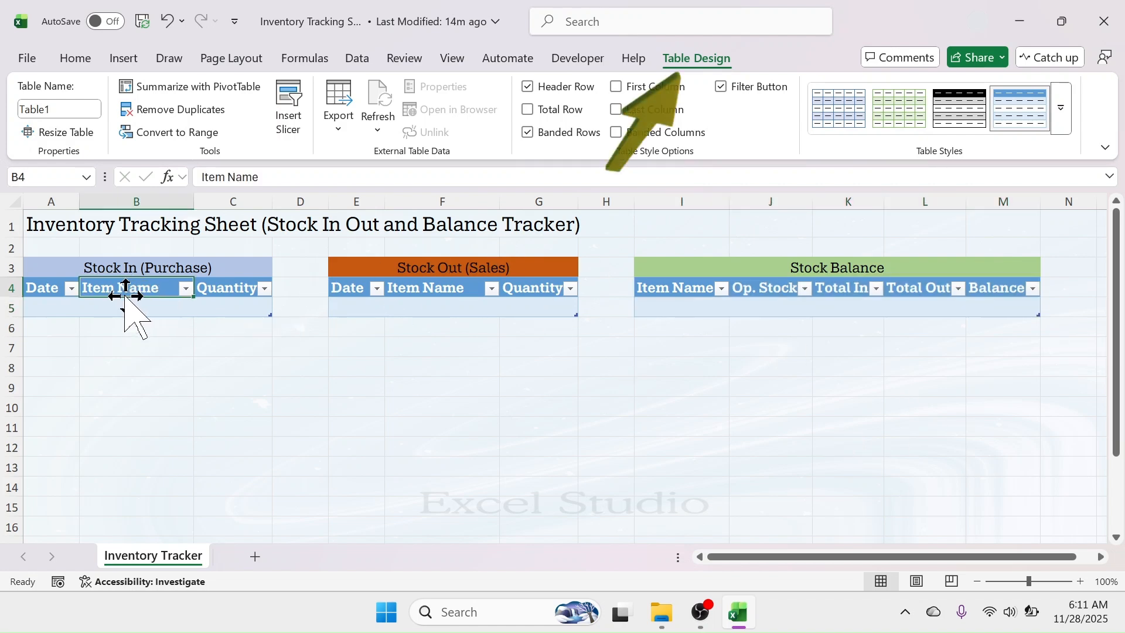
click(66, 110)
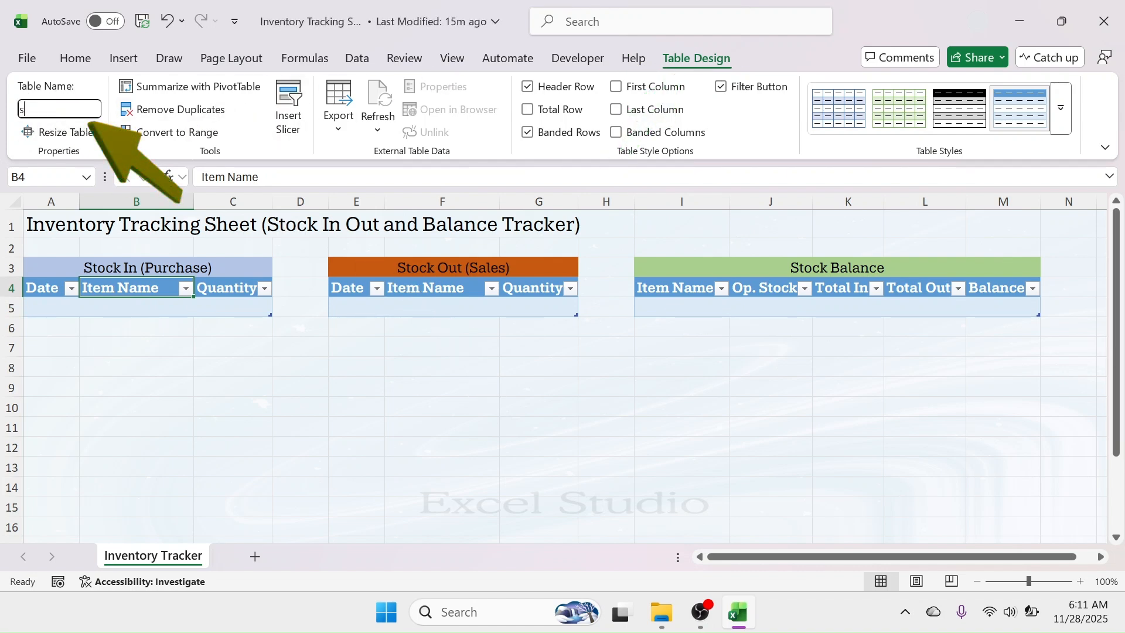
text(stock_in)
key(Return)
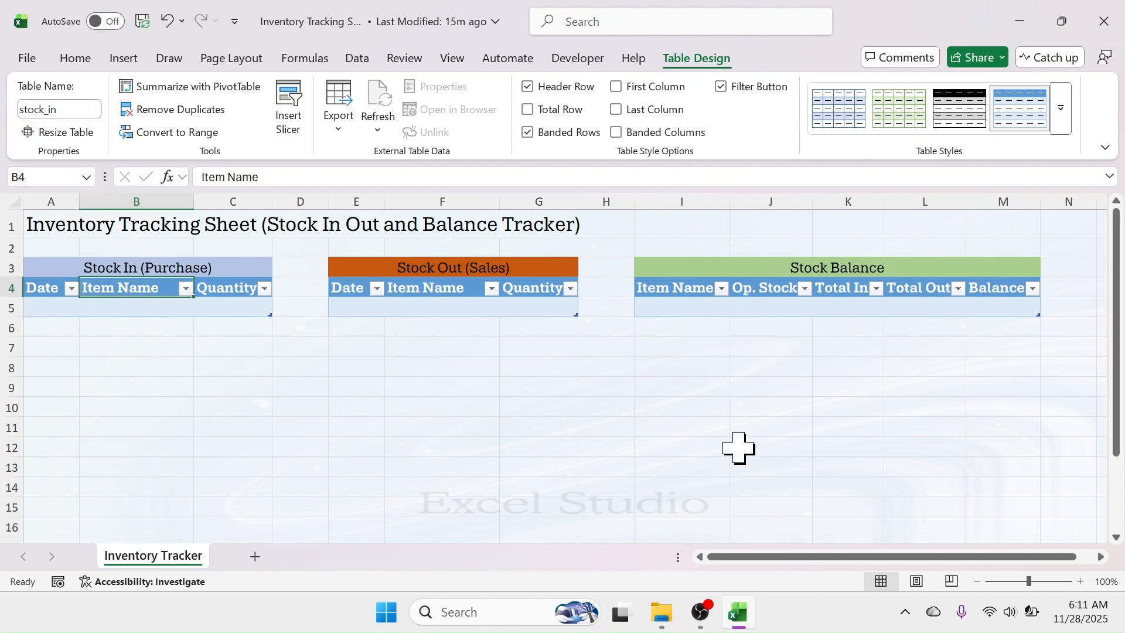
- Rename the Stock Out (Sales) table as stock_out and the Stock Balance table as stock_balance
click(434, 290)
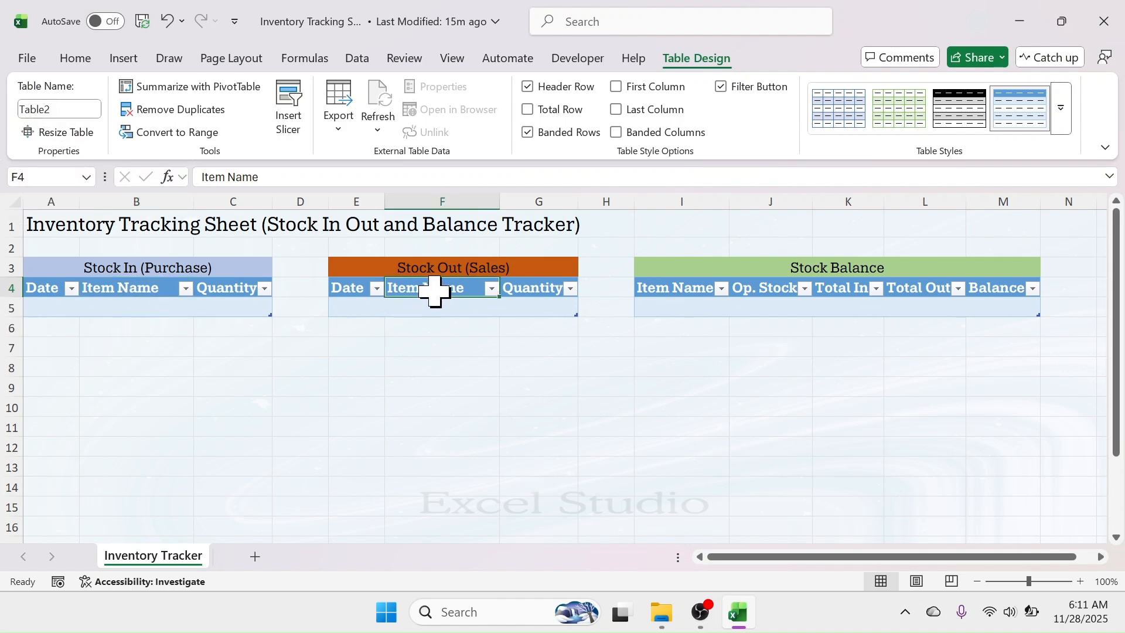
click(58, 109)
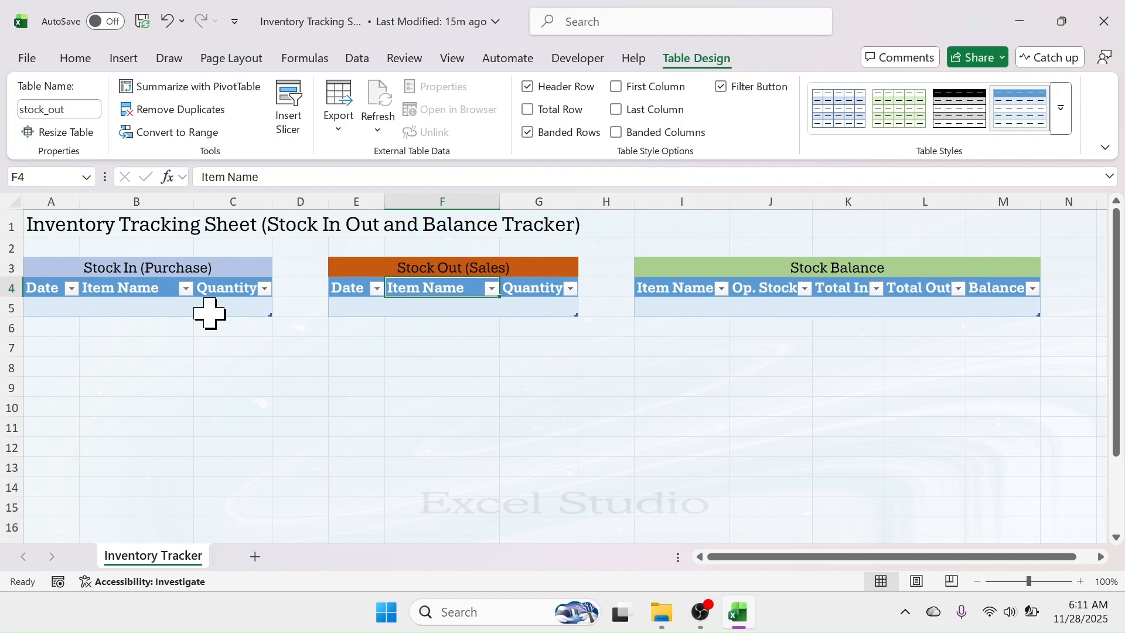
click(779, 291)
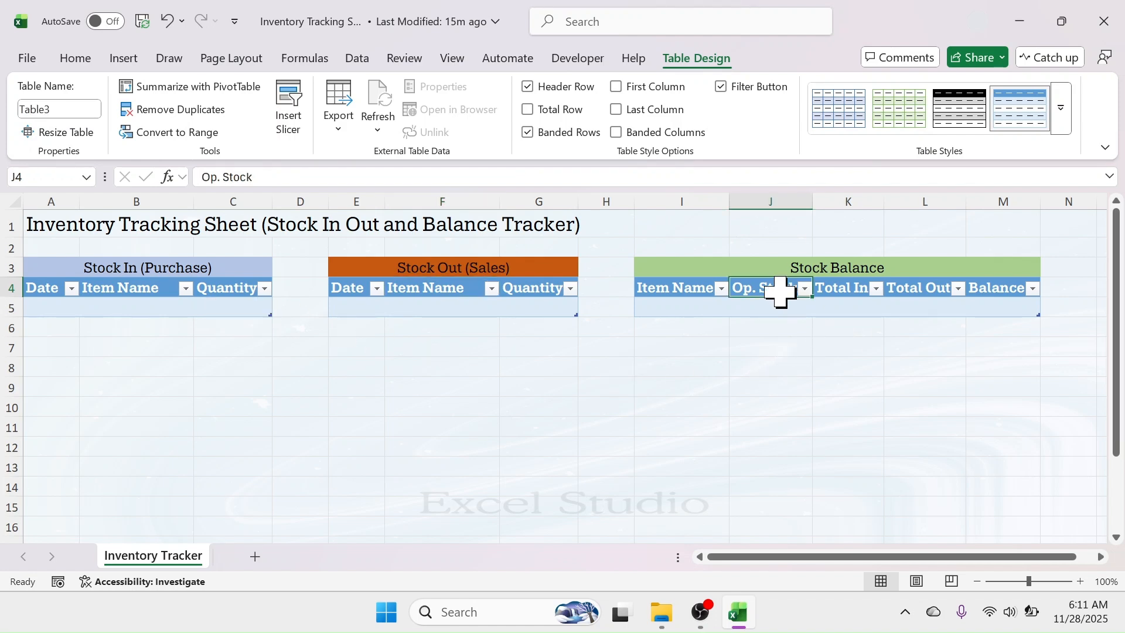
click(56, 111)
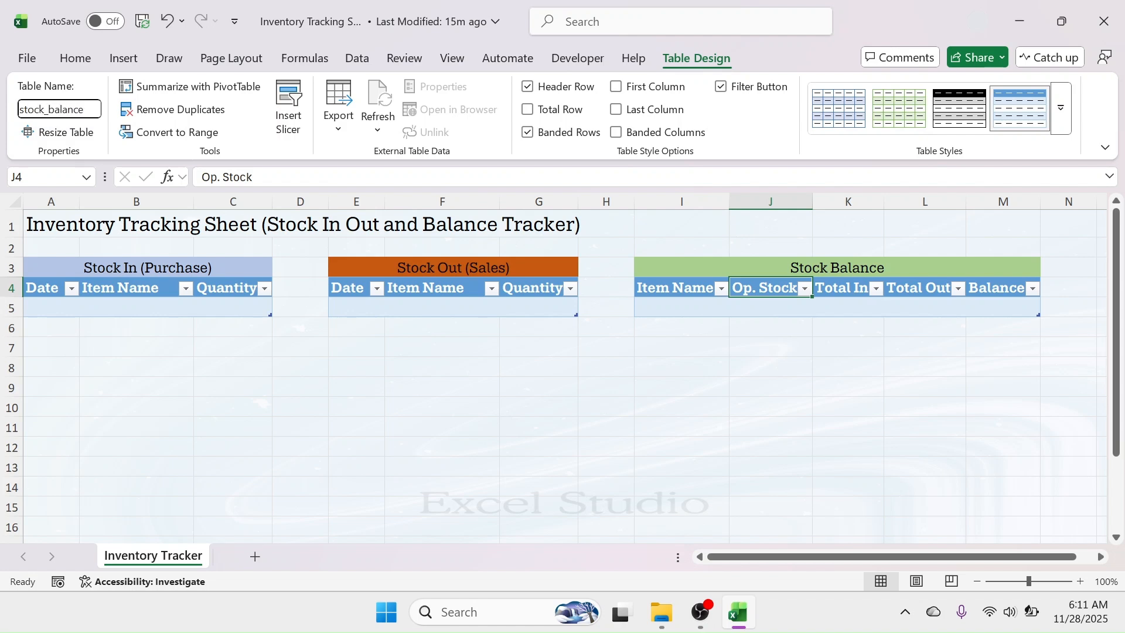
- Apply the light blue table style with gridlines, from the Light group, to the Stock In (Purchase) table
click(651, 387)
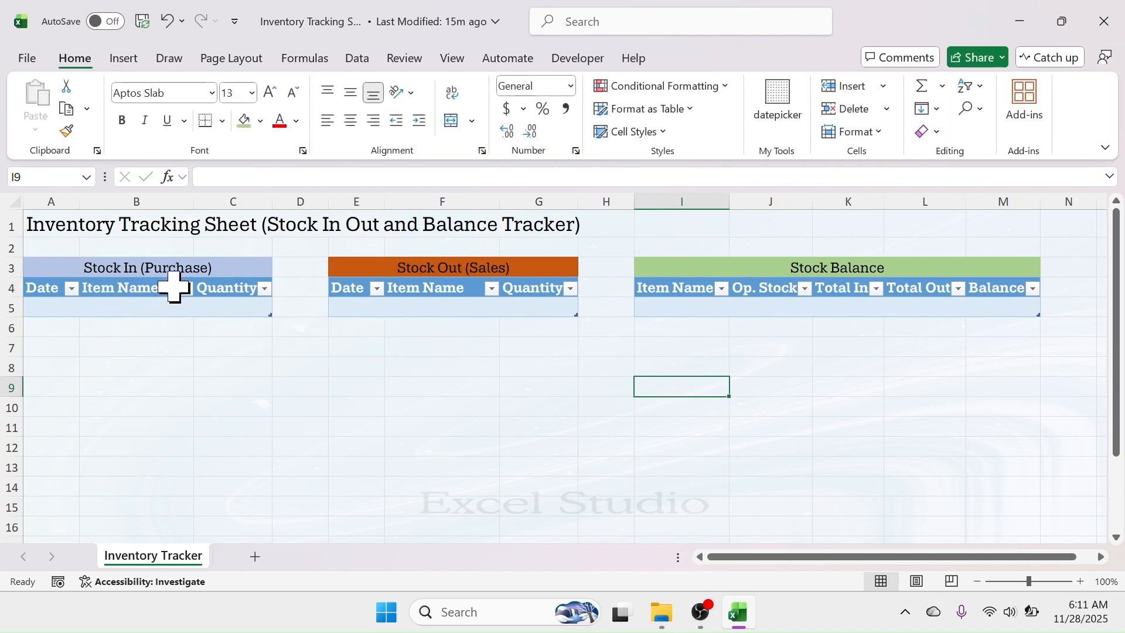
click(129, 291)
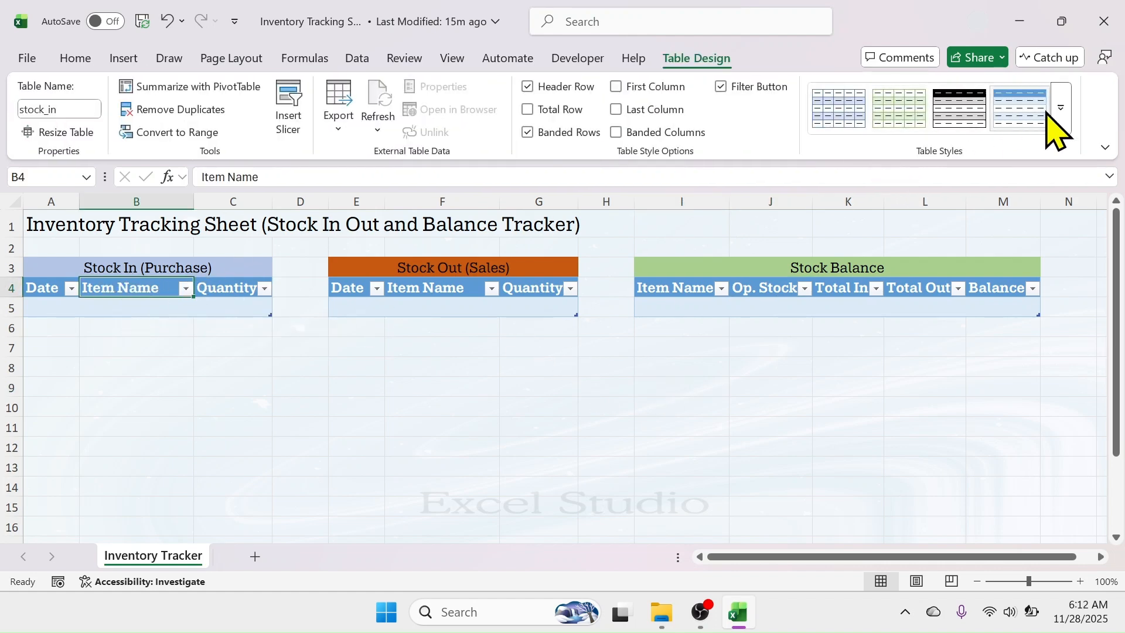
click(1064, 118)
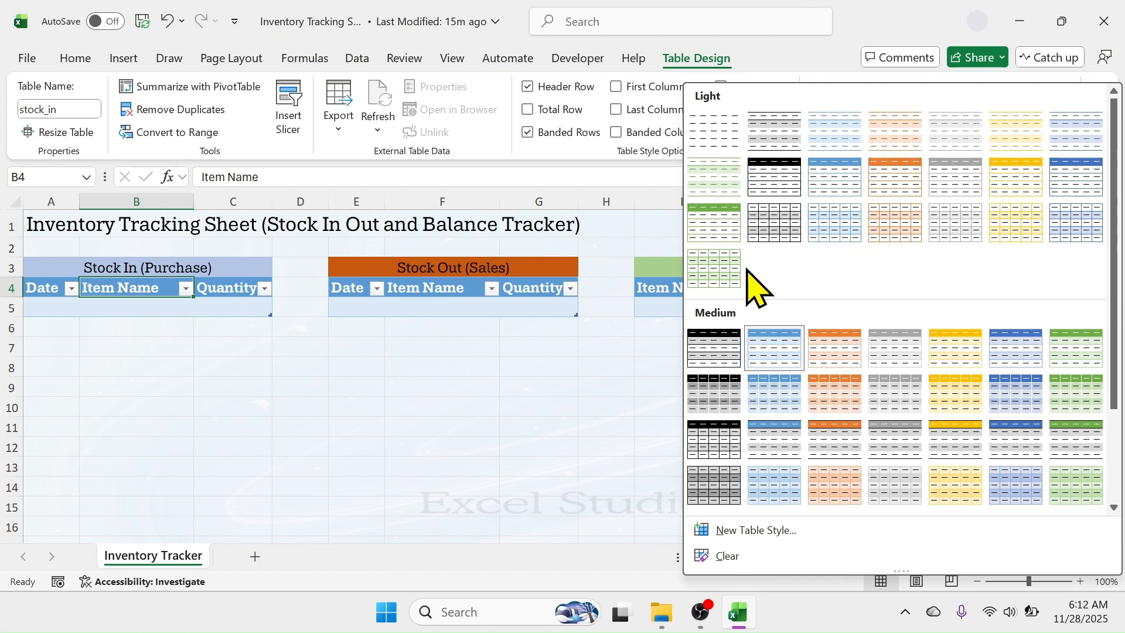
click(823, 229)
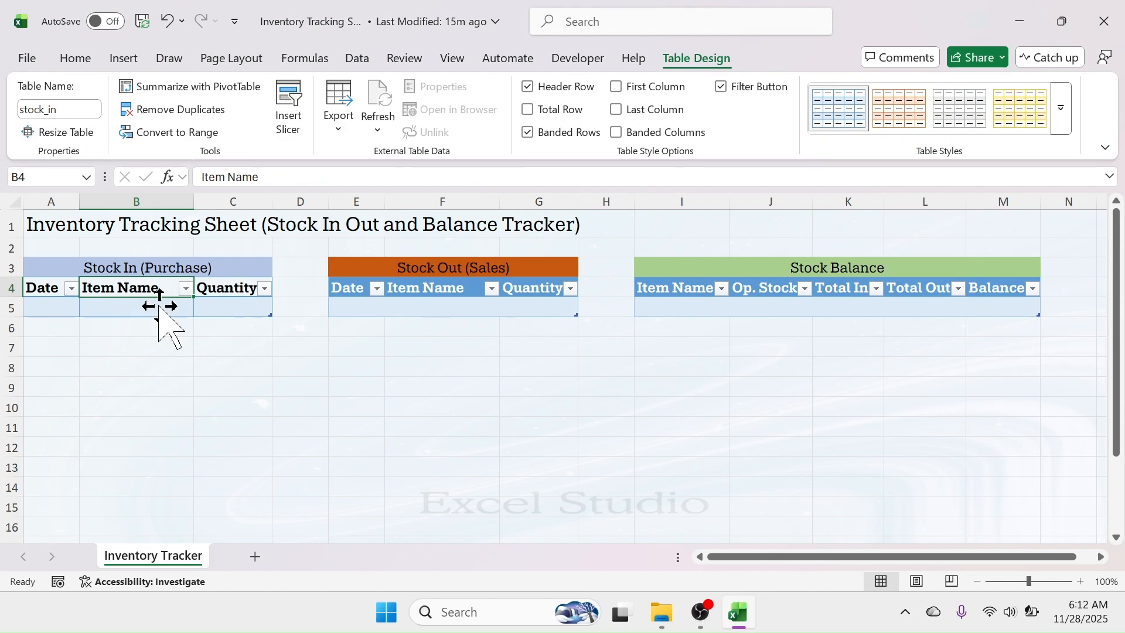
- Apply the light orange table style with gridlines, from the Light group, to the Stock Out (Sales) table
click(459, 291)
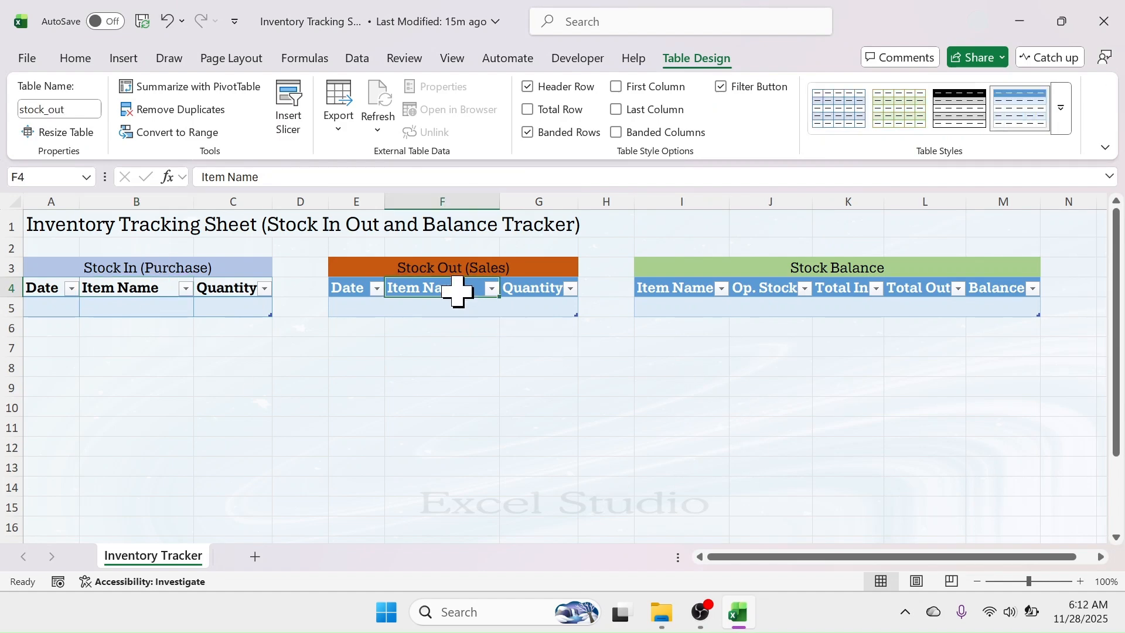
click(1059, 124)
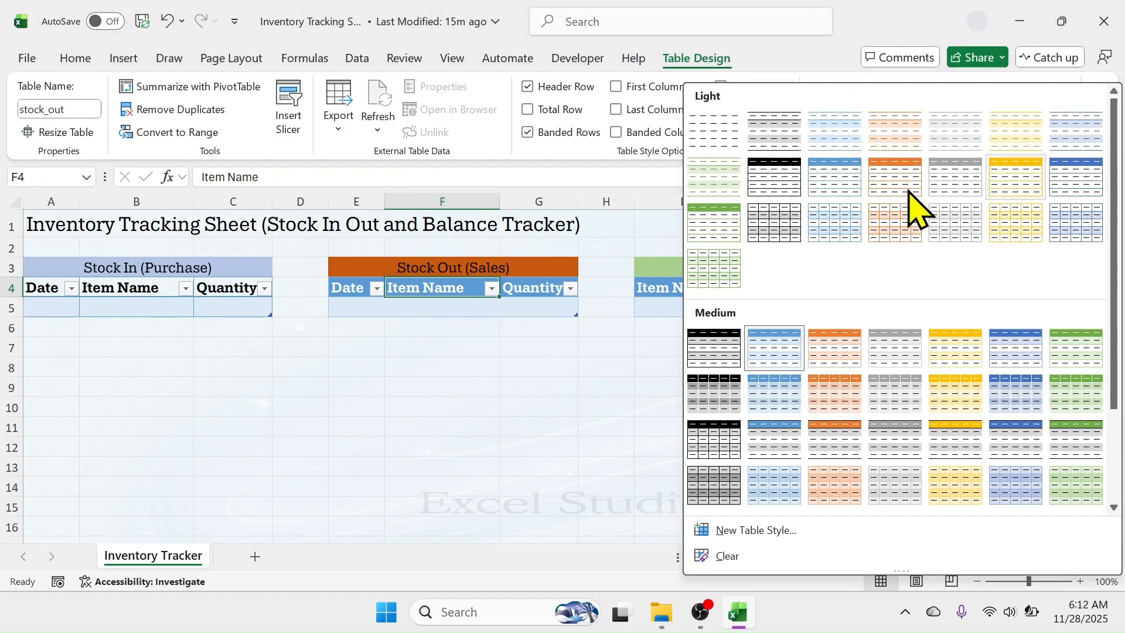
click(896, 225)
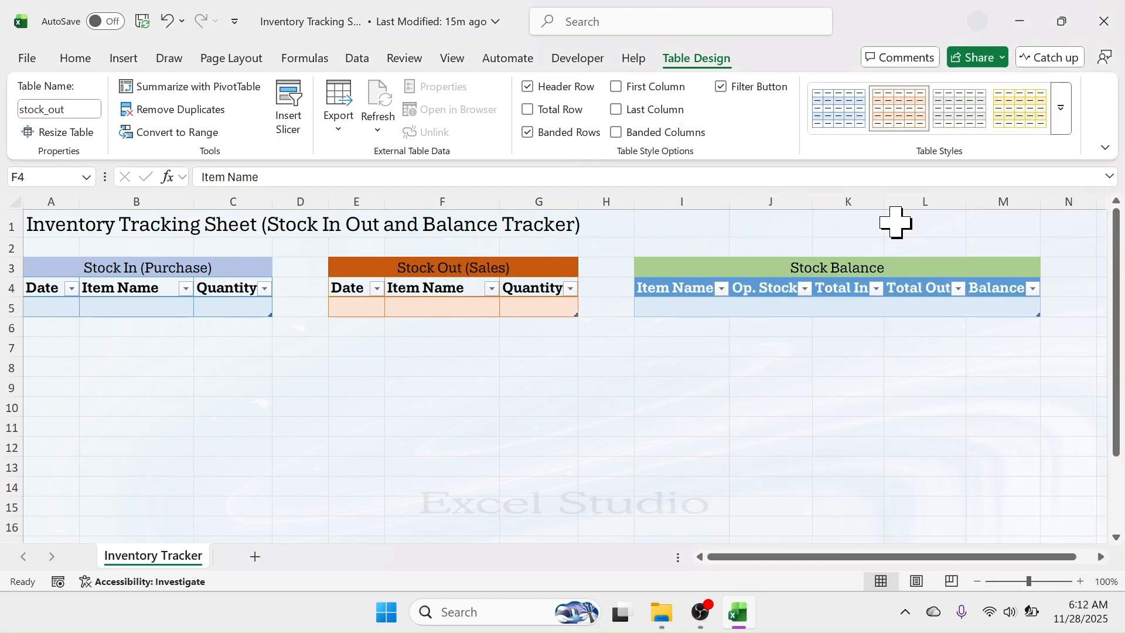
- Apply the light green table style with gridlines, from the Light group, to the Stock Balance table
click(781, 290)
click(1061, 109)
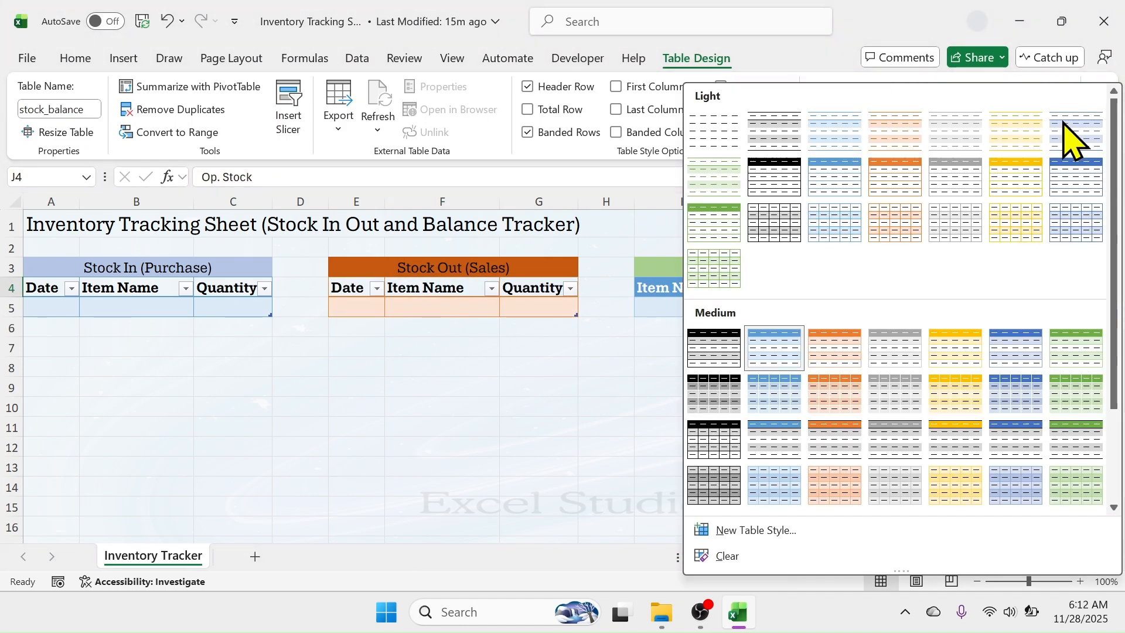
click(729, 278)
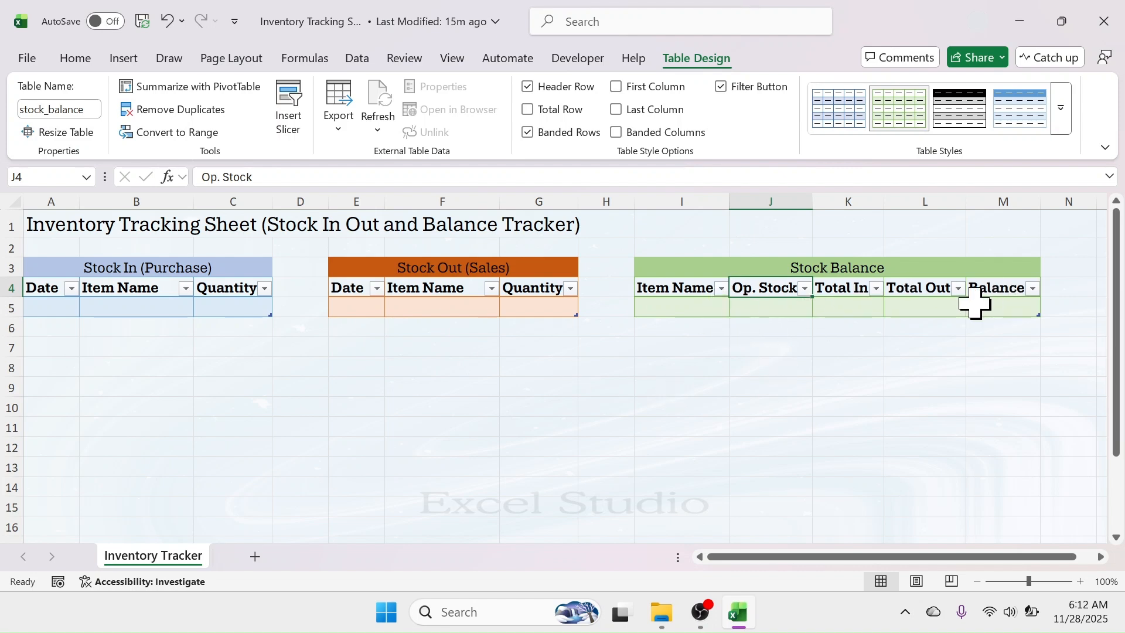
- Turn off the header filter buttons for the Stock Balance, Stock Out and Stock In tables
click(721, 87)
click(441, 286)
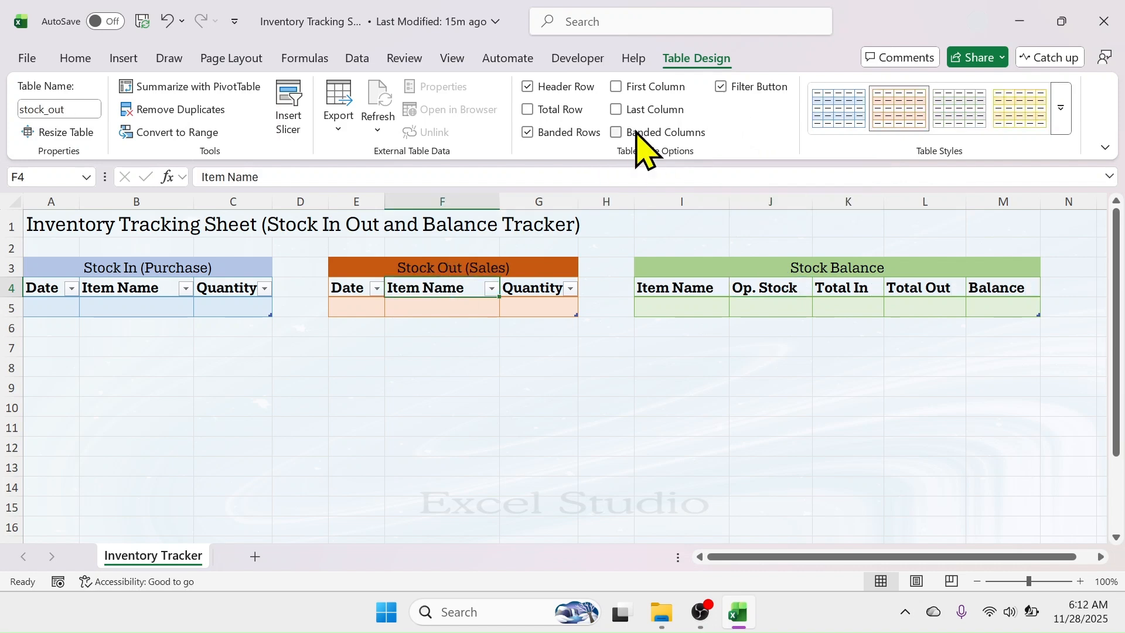
click(141, 288)
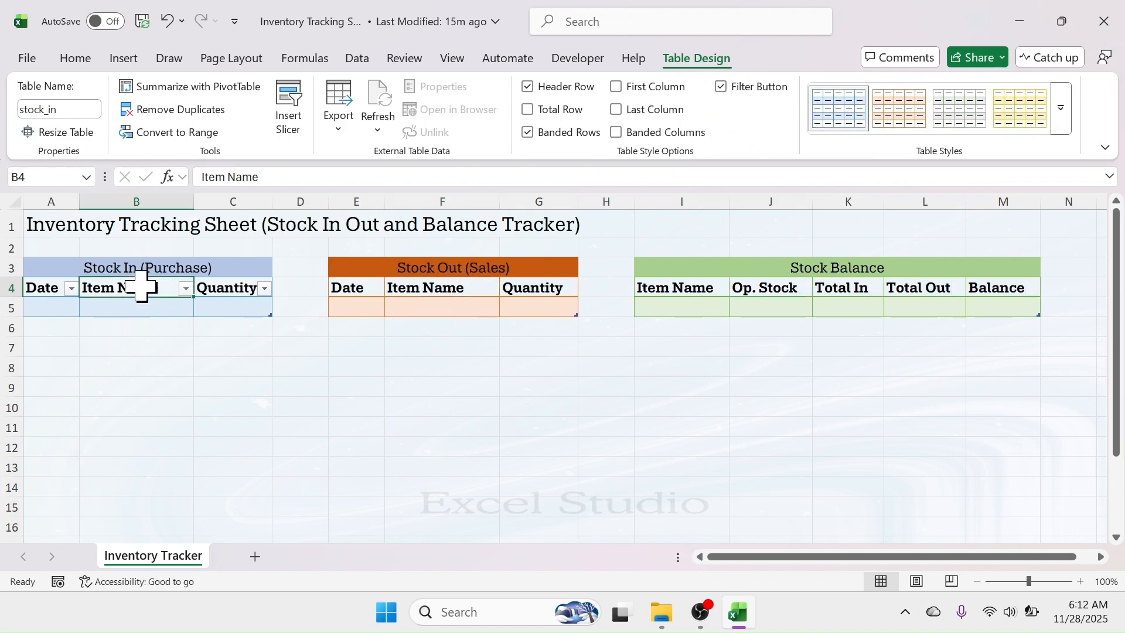
click(721, 86)
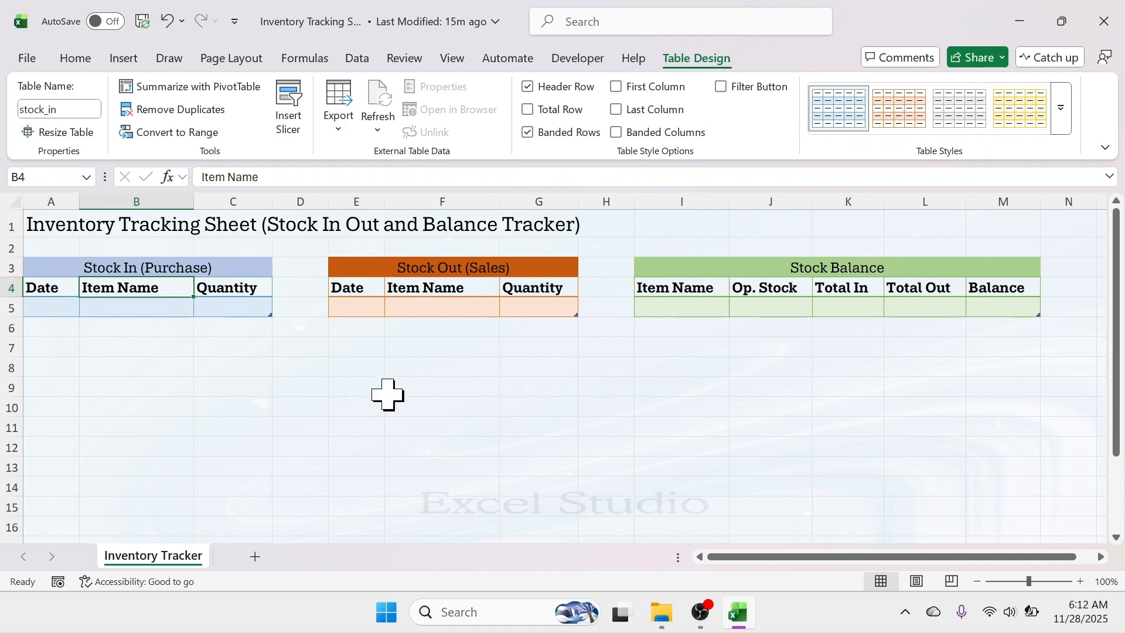
- Narrow the empty spacer columns D and H between the three tables
click(508, 369)
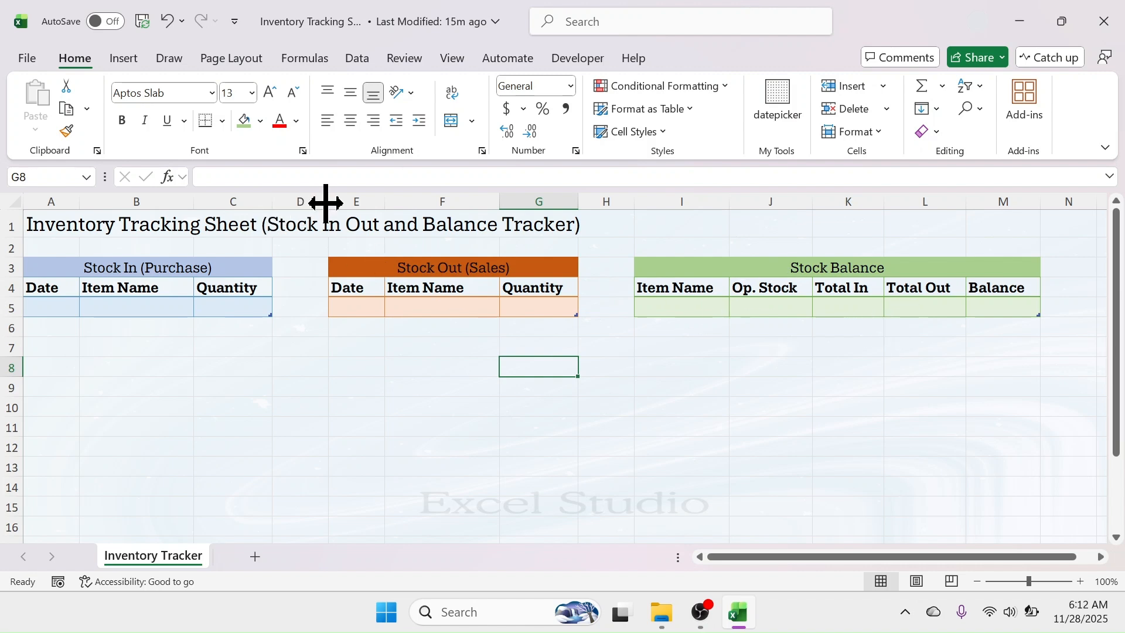
drag(328, 201, 293, 210)
drag(600, 203, 568, 205)
- Enter Television, Fan and Washing Machine in the Item Name column of the Stock Balance table, starting at I5
click(615, 307)
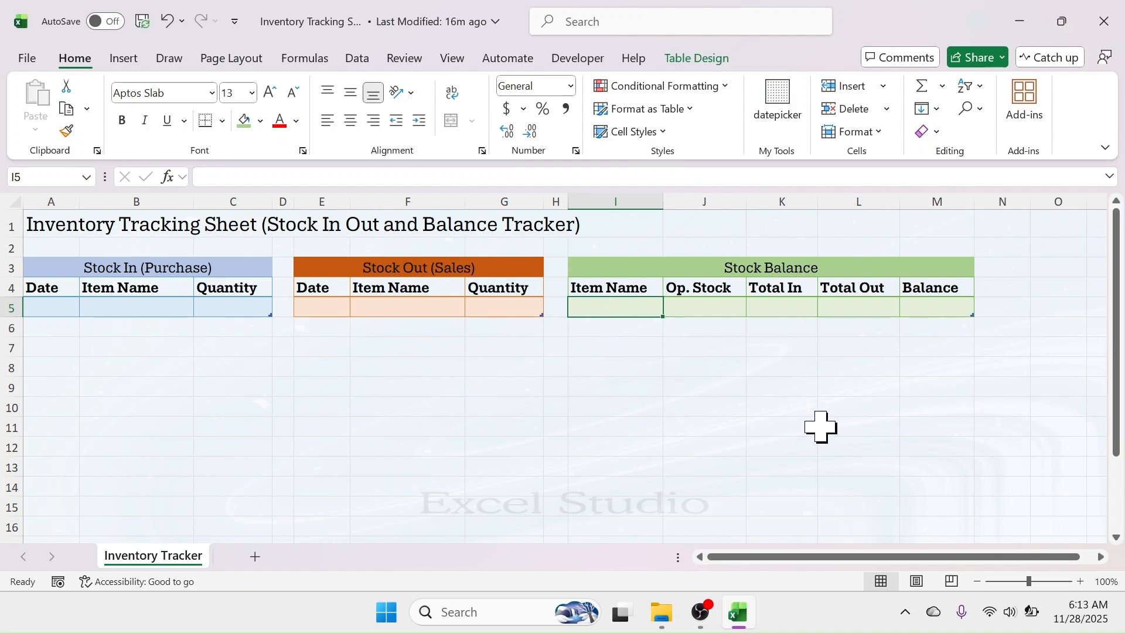
text(Te)
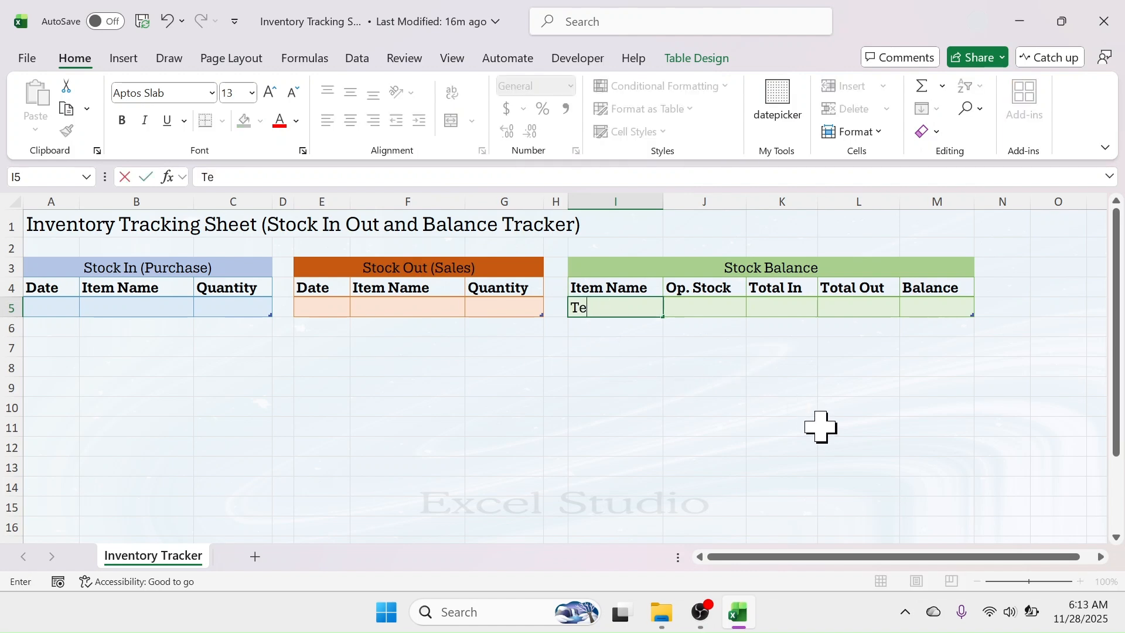
text(levision)
key(Return)
text(Fan)
key(Return)
text(Washing M)
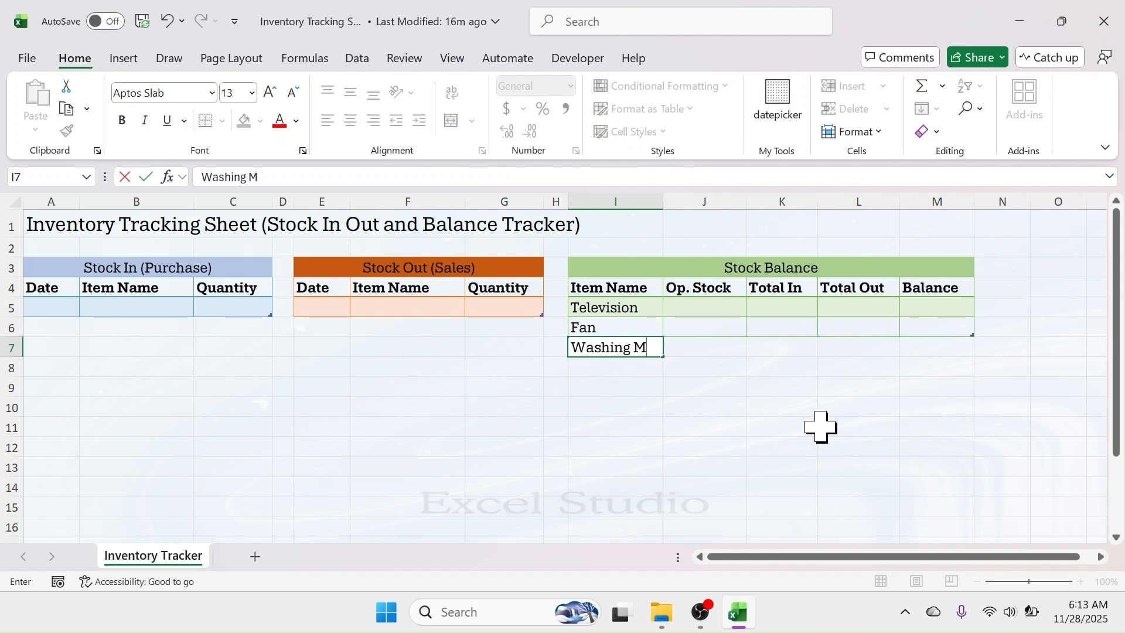
text(achine)
key(Return)
- Add Heater, Refrigerator and Microwave Oven below in the Stock Balance Item Name column, and widen column I to fit the names
text(Heater)
key(Return)
text(Refrige)
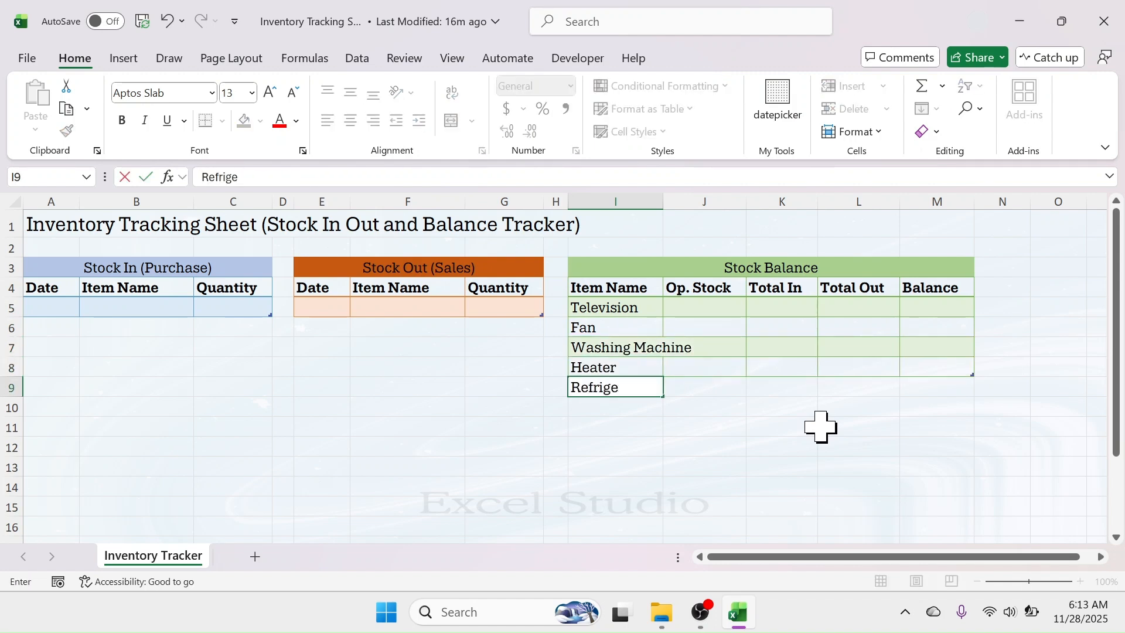
text(rator)
key(Return)
text(Microwave Oven)
click(627, 414)
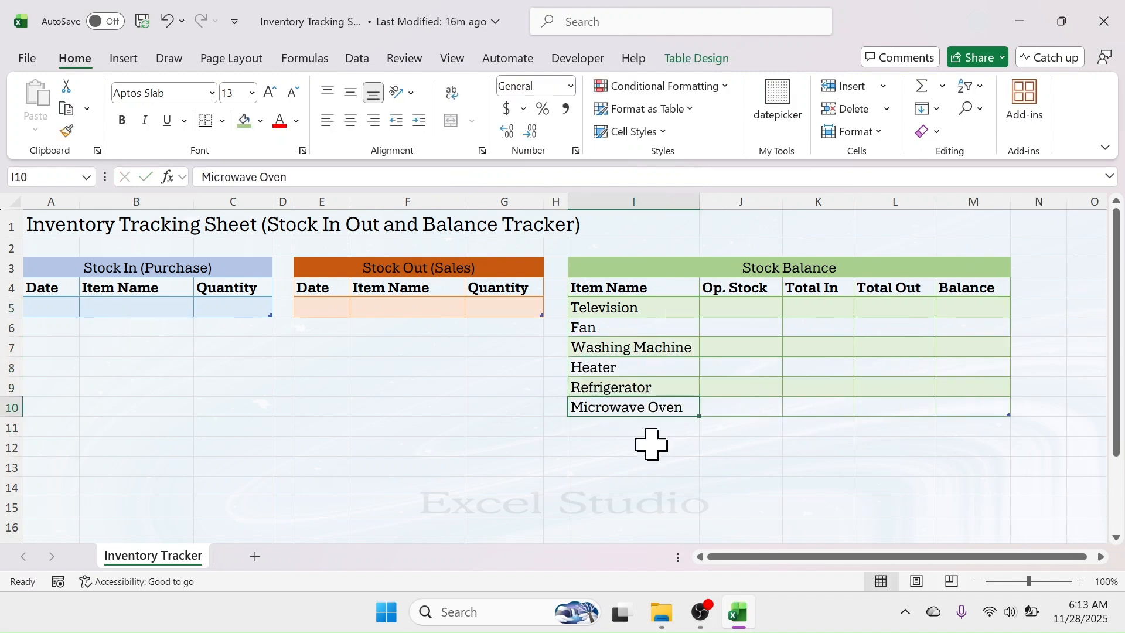
- Start a data validation rule for Item Name cell B5 in the Stock In table, allowing values from a List
click(136, 307)
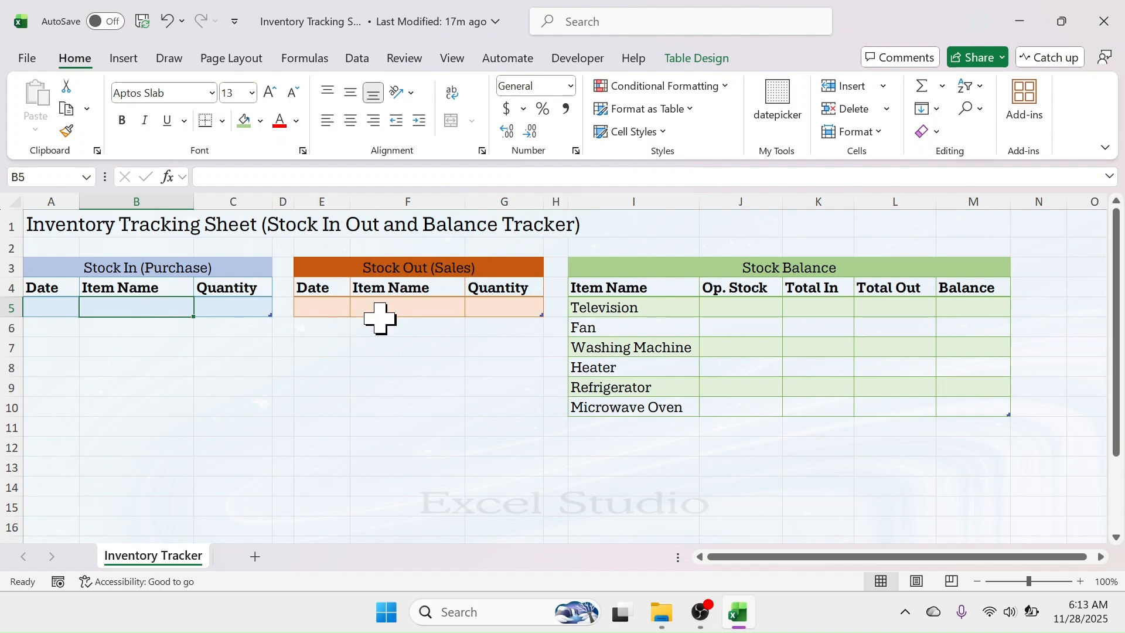
click(423, 369)
click(124, 305)
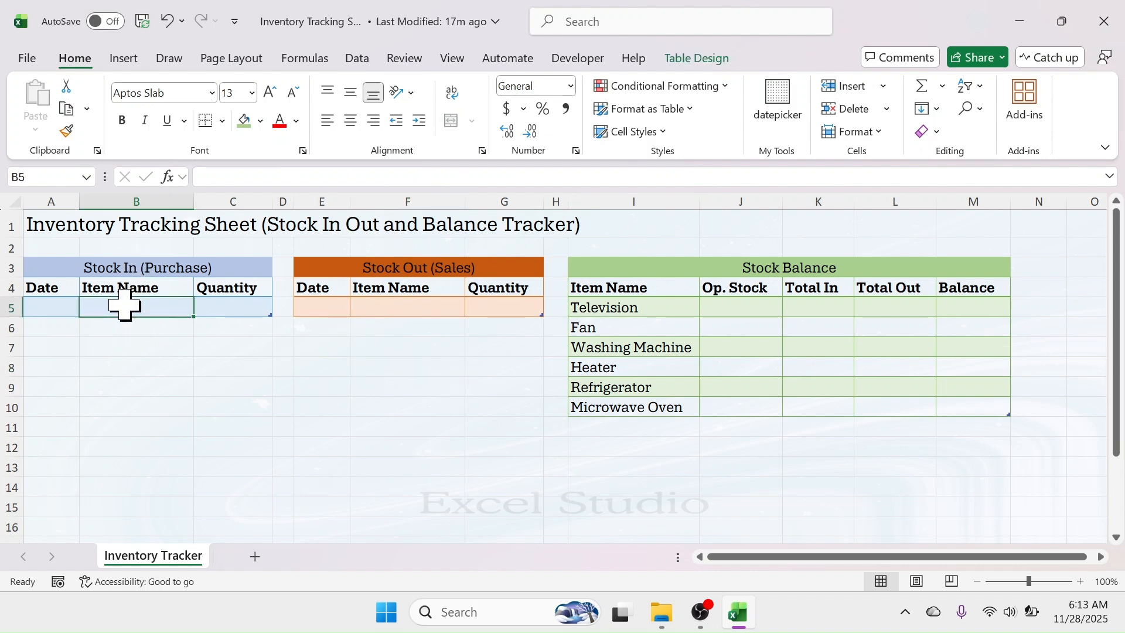
click(350, 60)
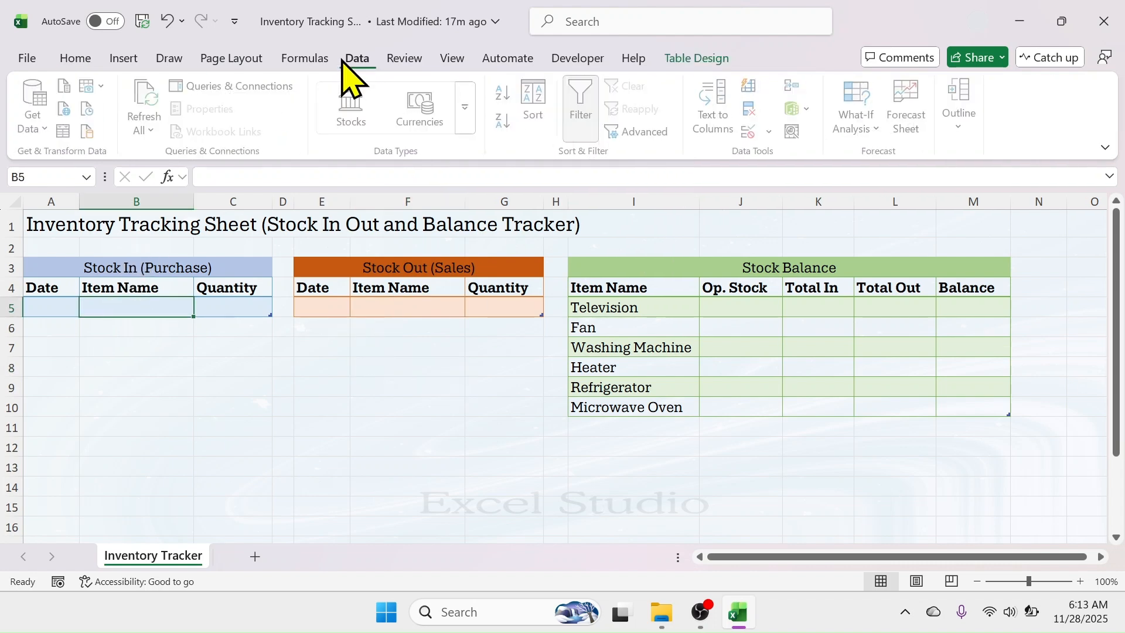
click(752, 132)
drag(478, 212, 634, 183)
click(622, 268)
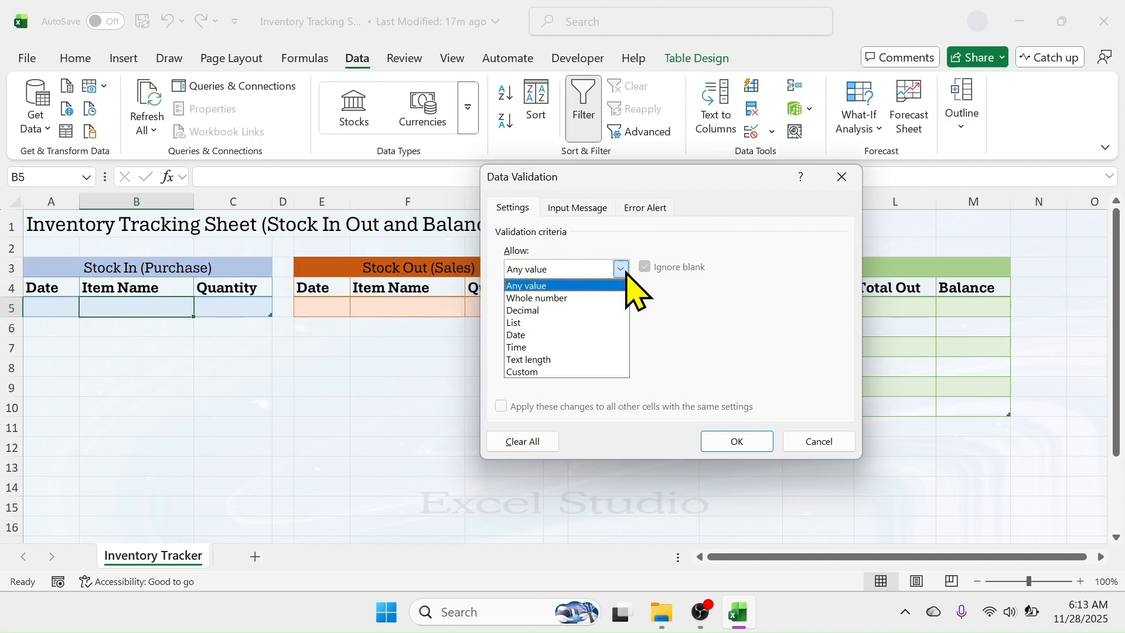
click(526, 323)
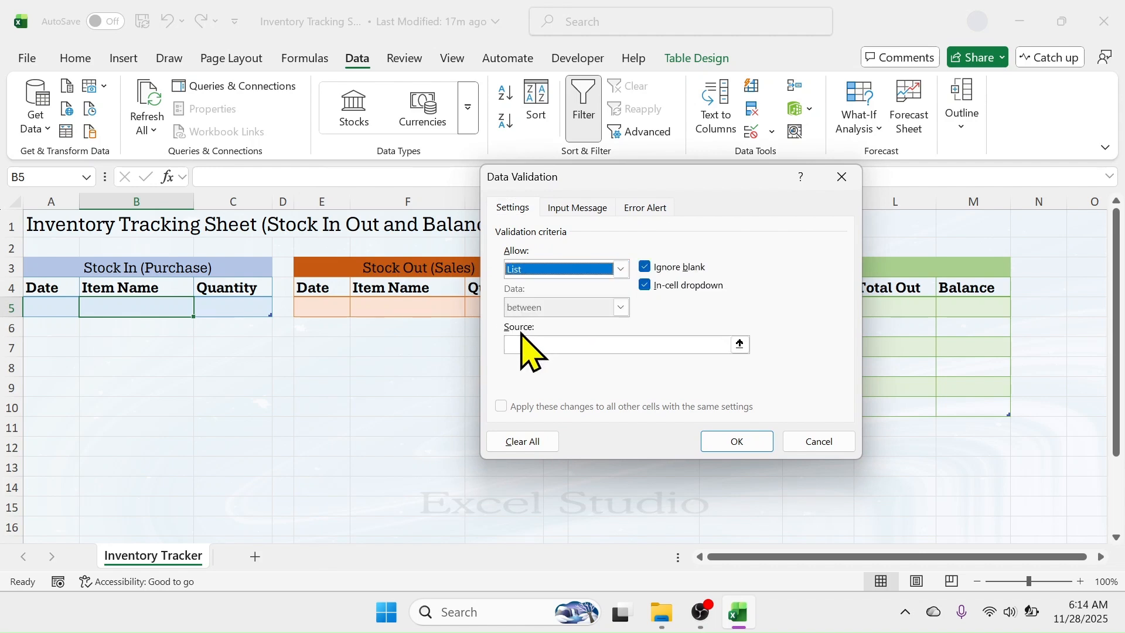
- Apply =INDIRECT("stock_balance[Item Name]") as the list source for B5, and choose Television from the cell's dropdown
click(529, 344)
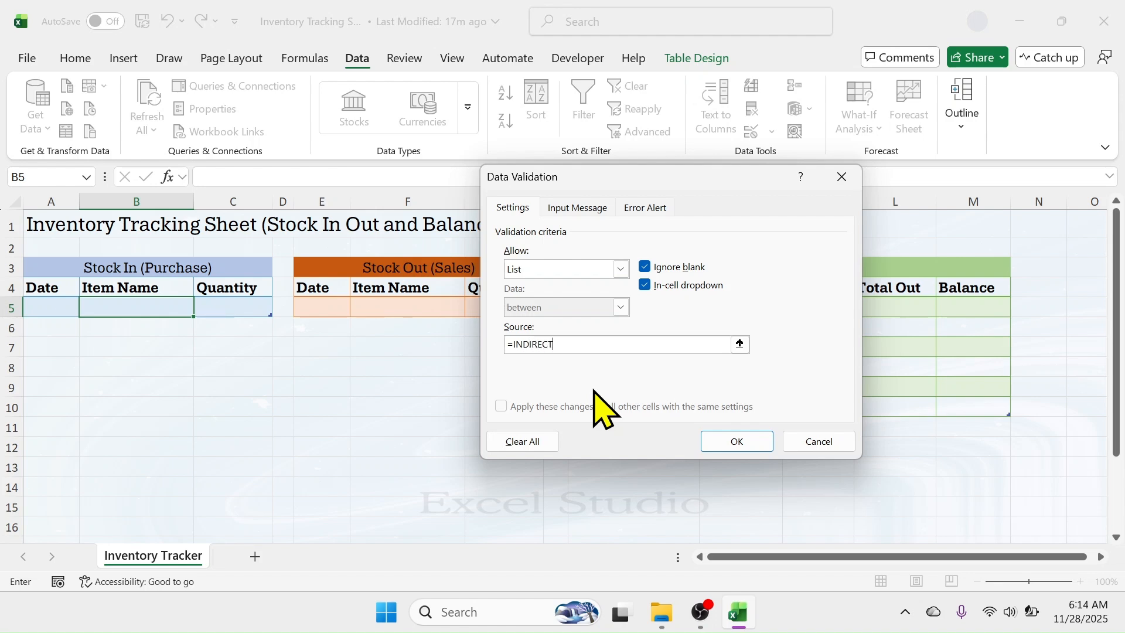
drag(702, 184, 384, 206)
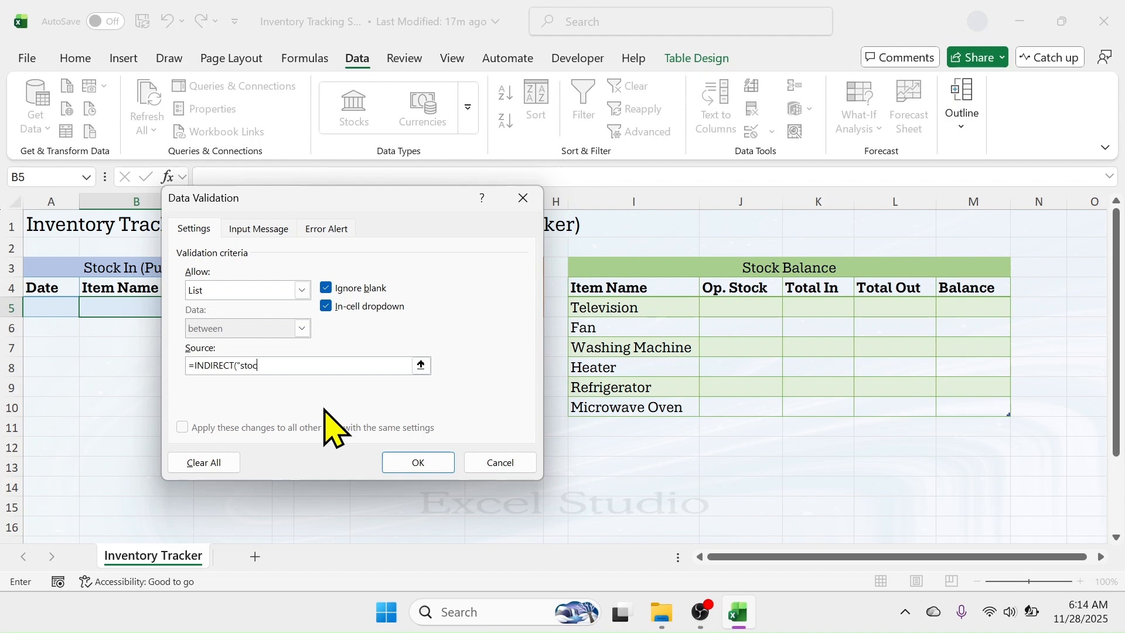
text(alance[Item Name)
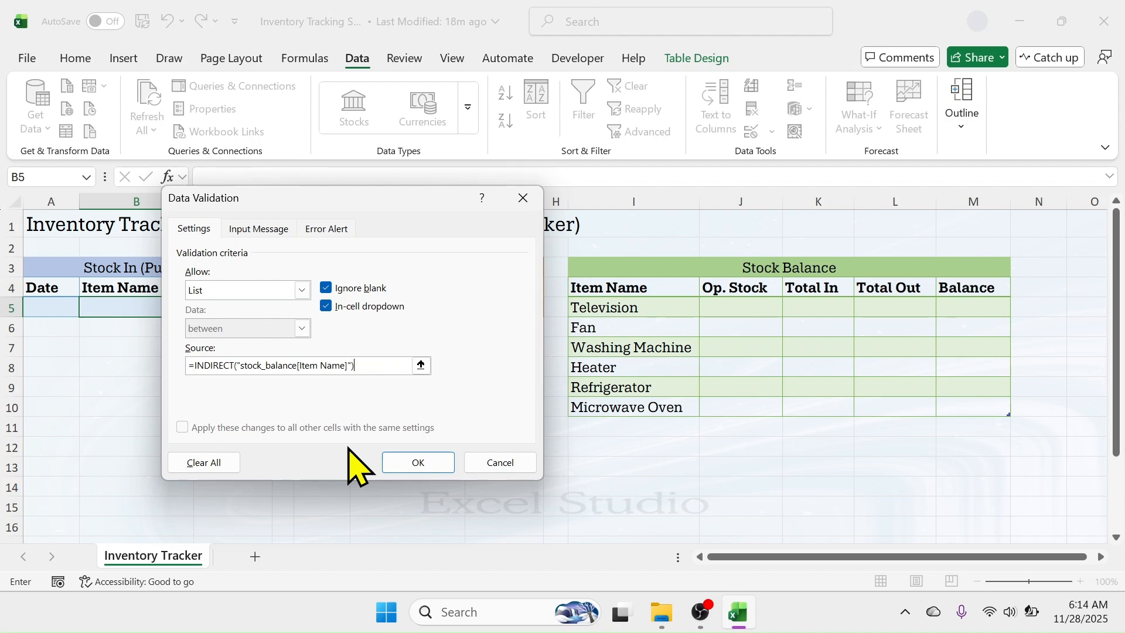
click(410, 463)
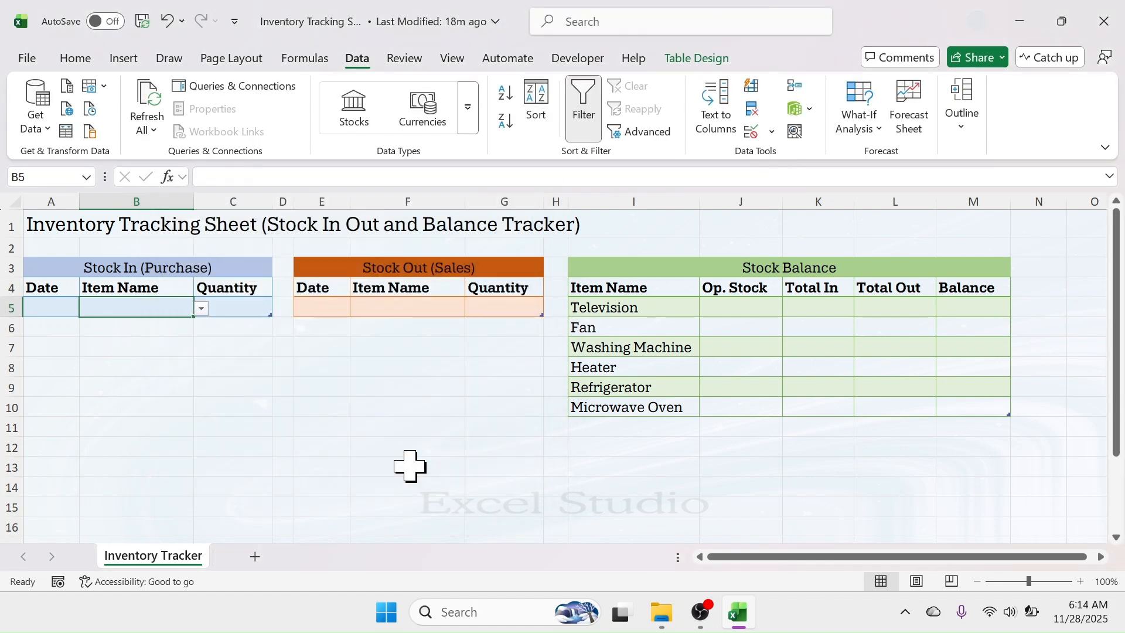
click(201, 308)
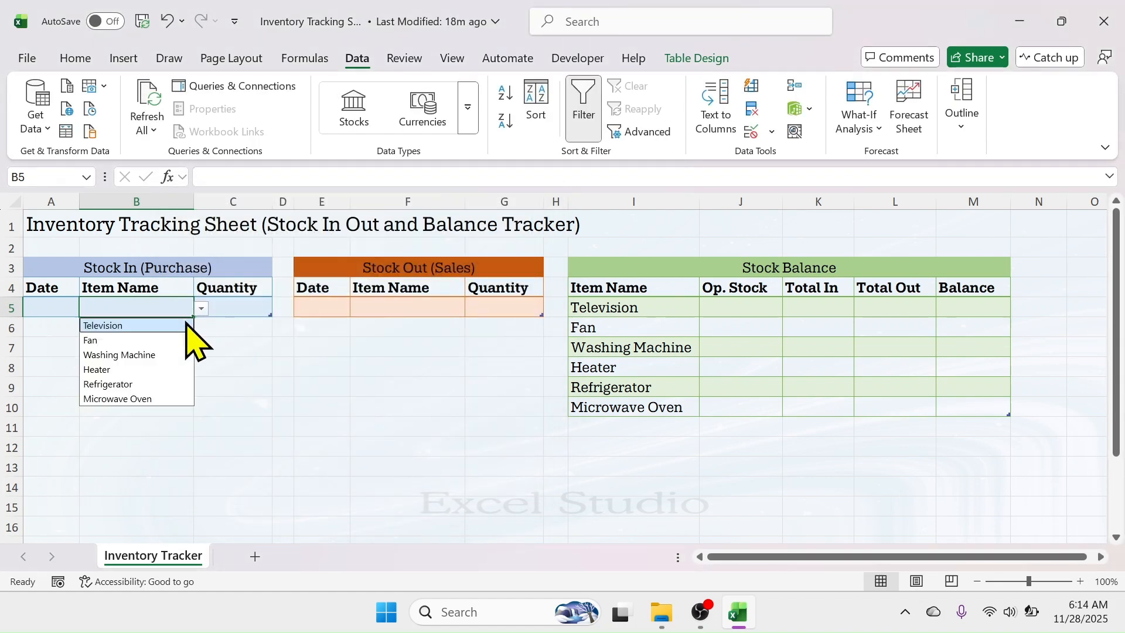
click(112, 327)
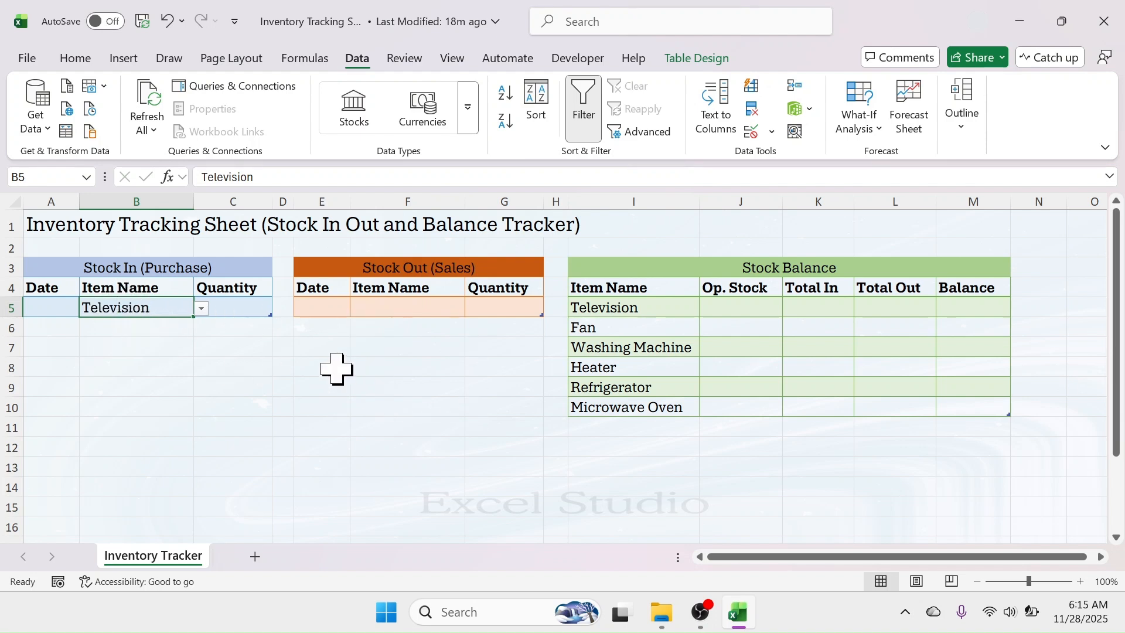
- Copy only the validation from B5 to Item Name cell F5 in the Stock Out table, and open its dropdown list
right_click(125, 307)
click(167, 68)
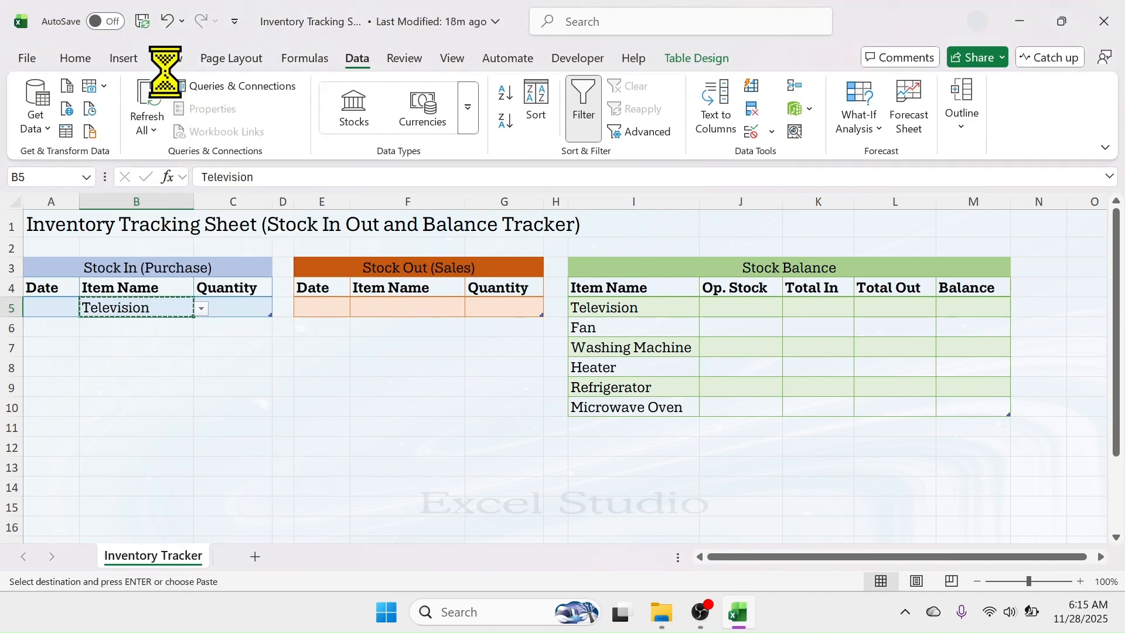
click(396, 306)
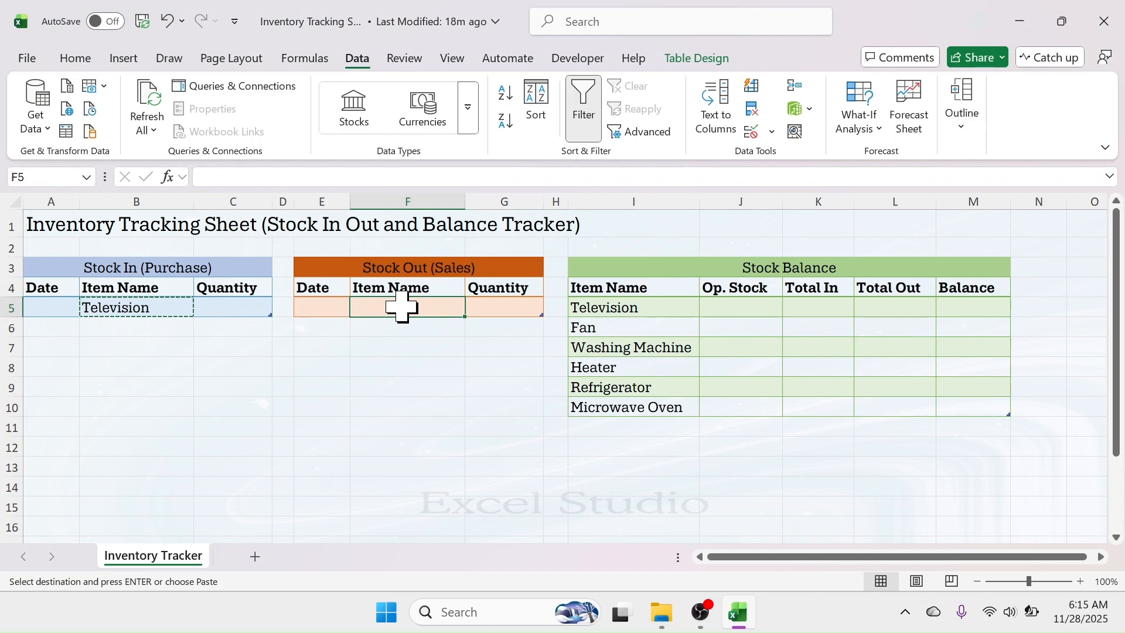
right_click(402, 305)
click(466, 150)
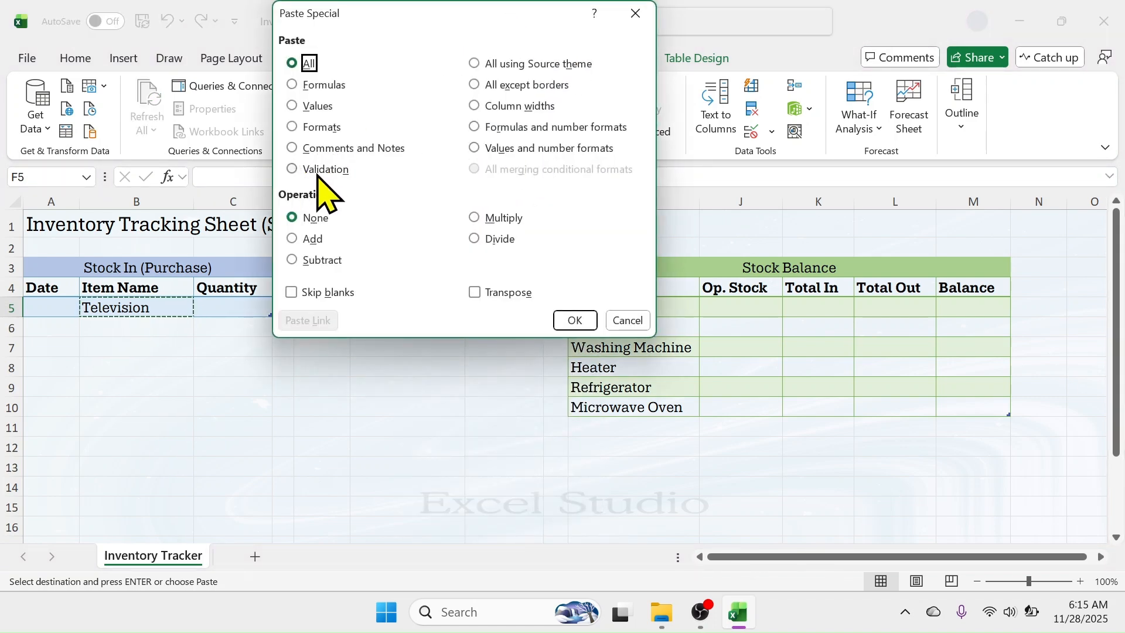
click(300, 169)
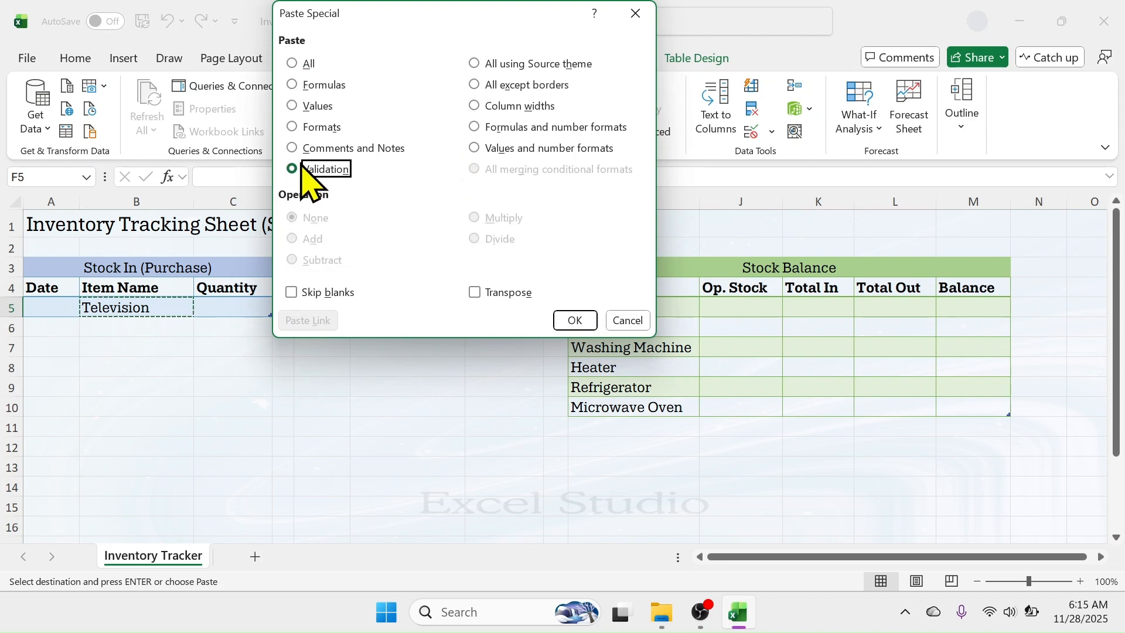
click(574, 321)
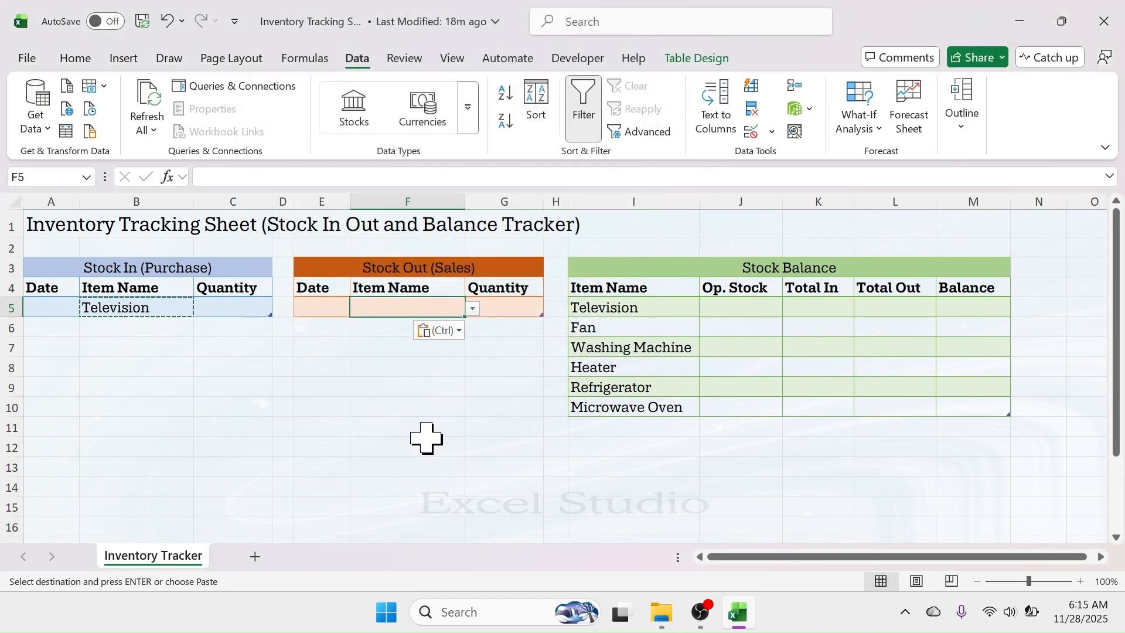
click(472, 309)
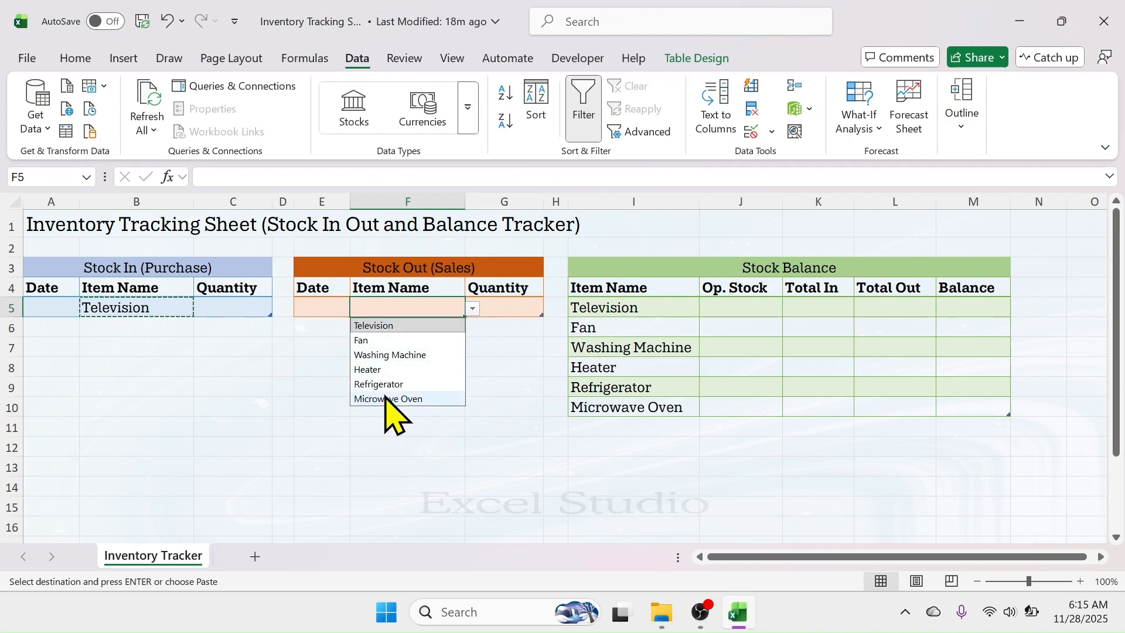
- Close and reopen the item dropdown list of cell F5 in the Stock Out table to examine its items
click(498, 367)
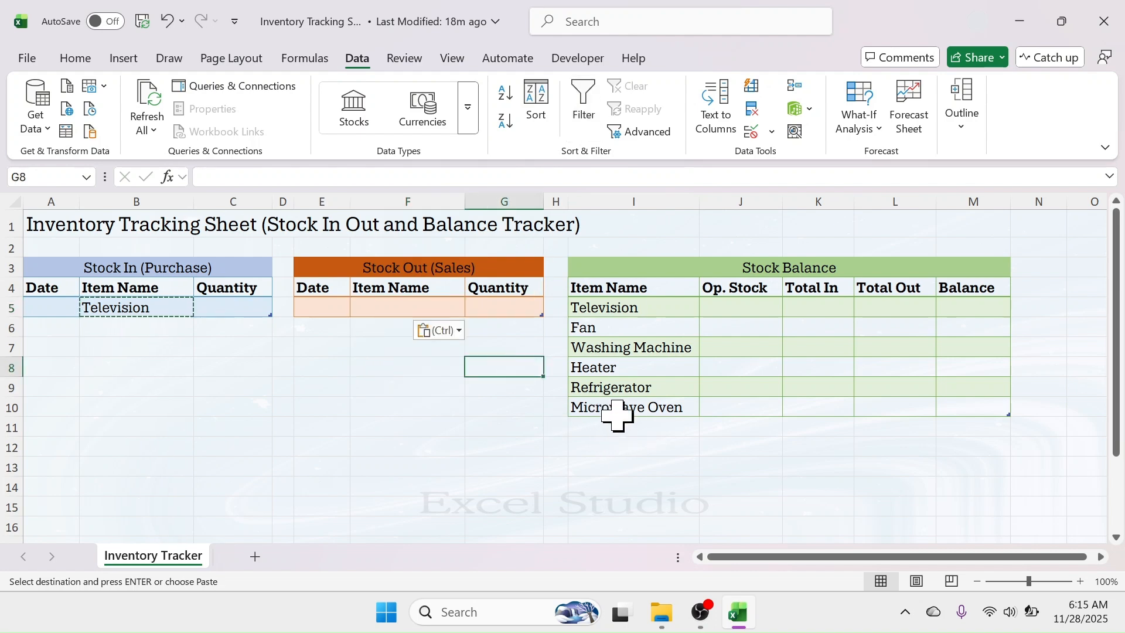
click(407, 308)
click(472, 309)
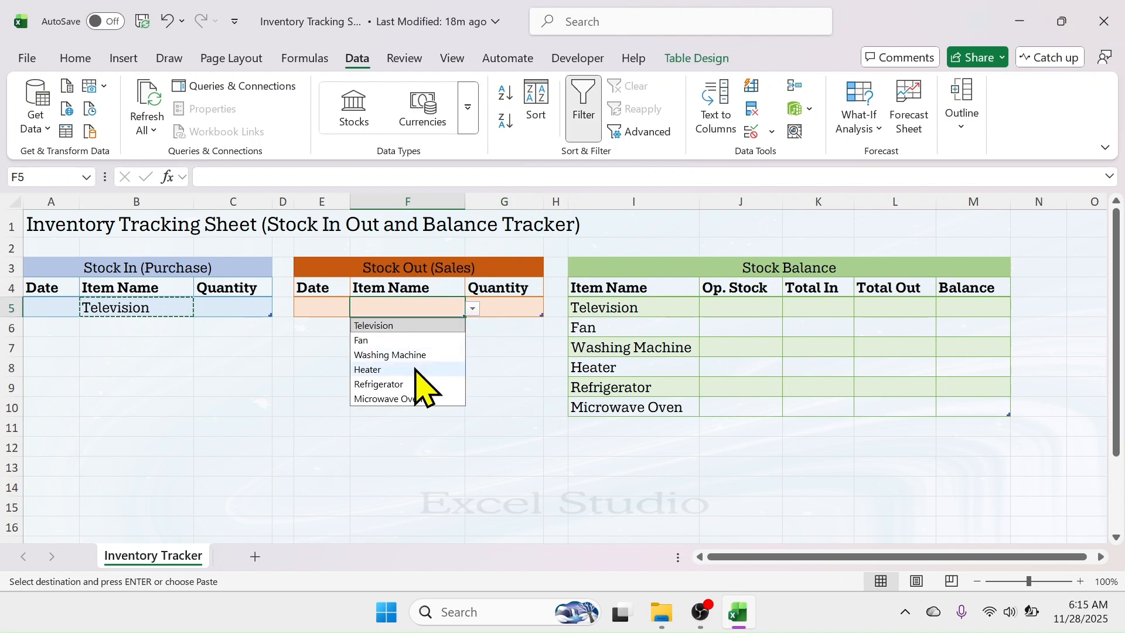
- Add Mixture Grinder as a new item in I11 below the Stock Balance table, and check F5's dropdown list for it
click(613, 434)
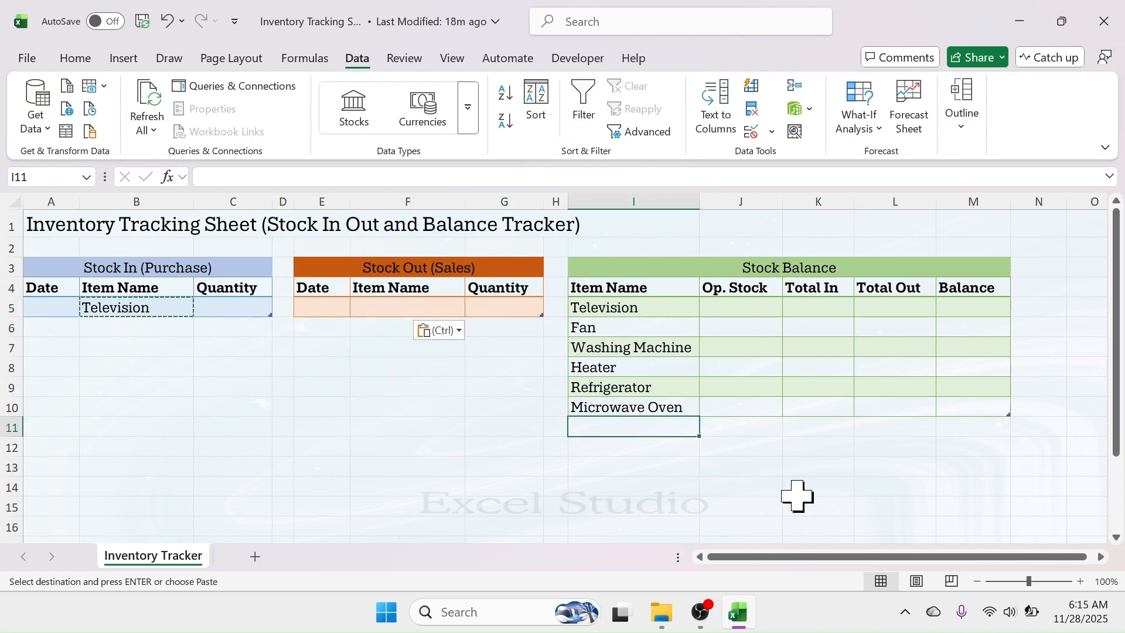
text(Mixture Grinder)
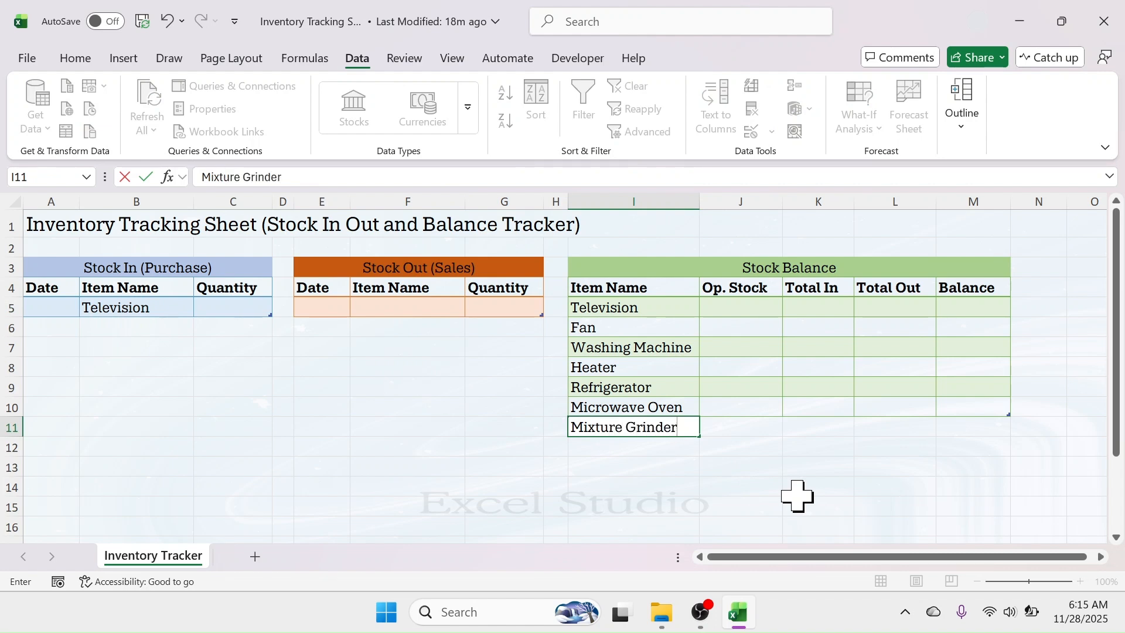
key(Return)
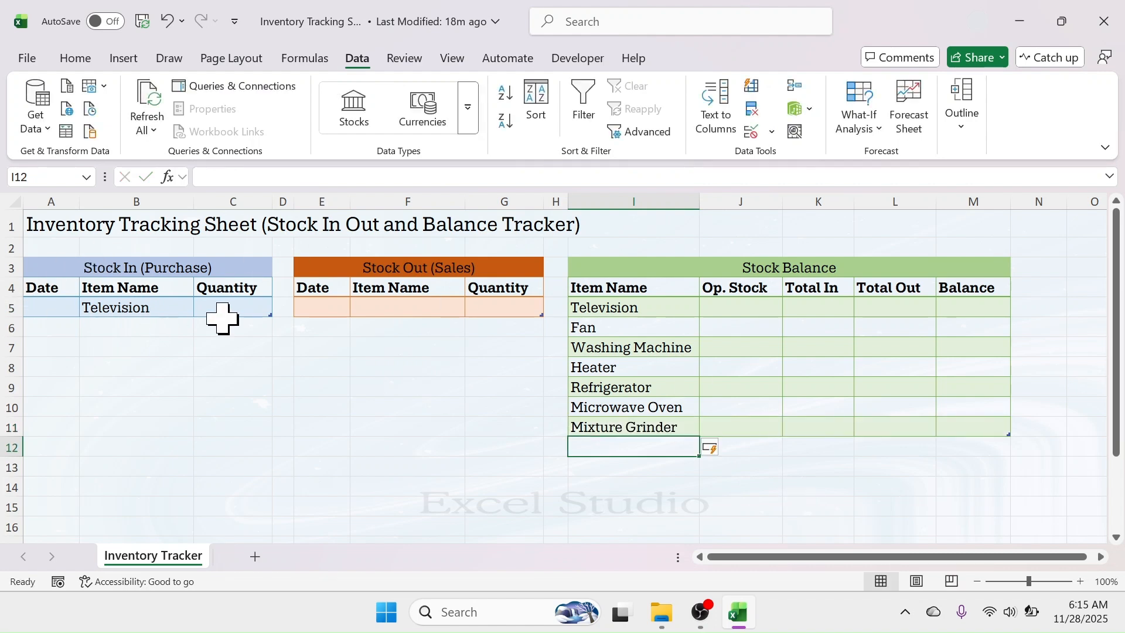
click(397, 305)
click(473, 308)
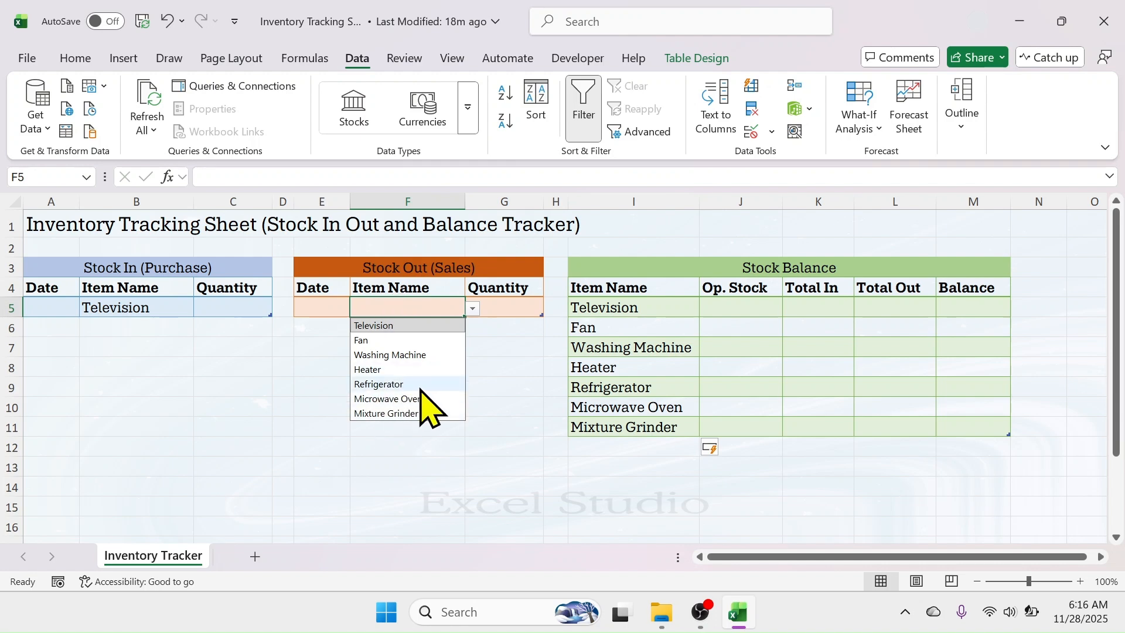
click(382, 310)
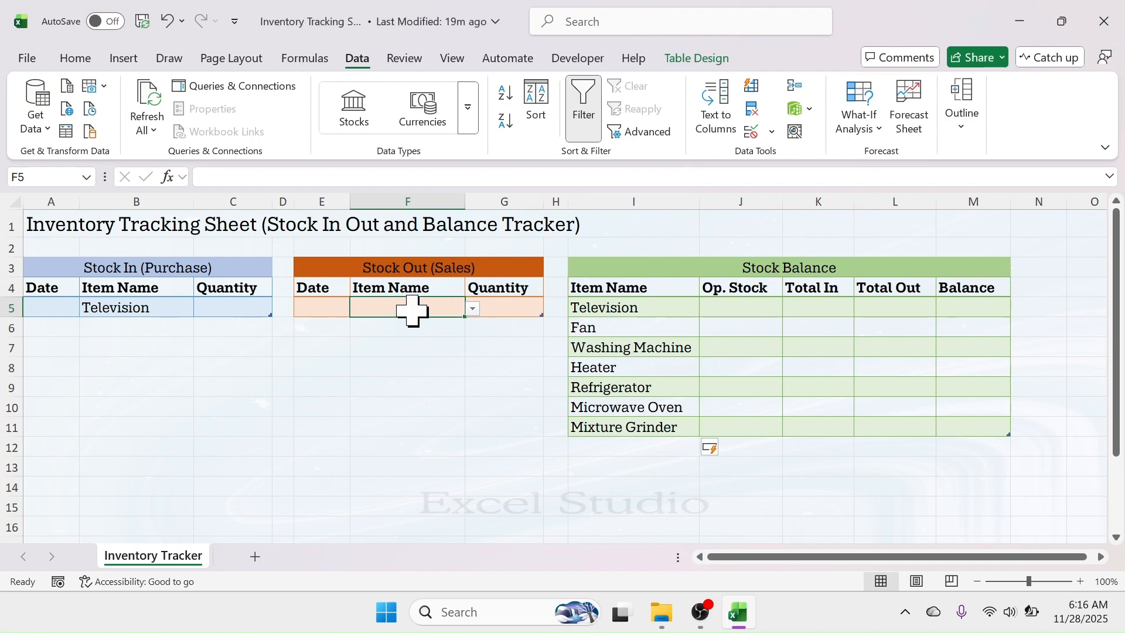
- Try filtering F5's item list with "ref", clear it, filter with "wa" and choose Washing Machine
click(472, 311)
text(re)
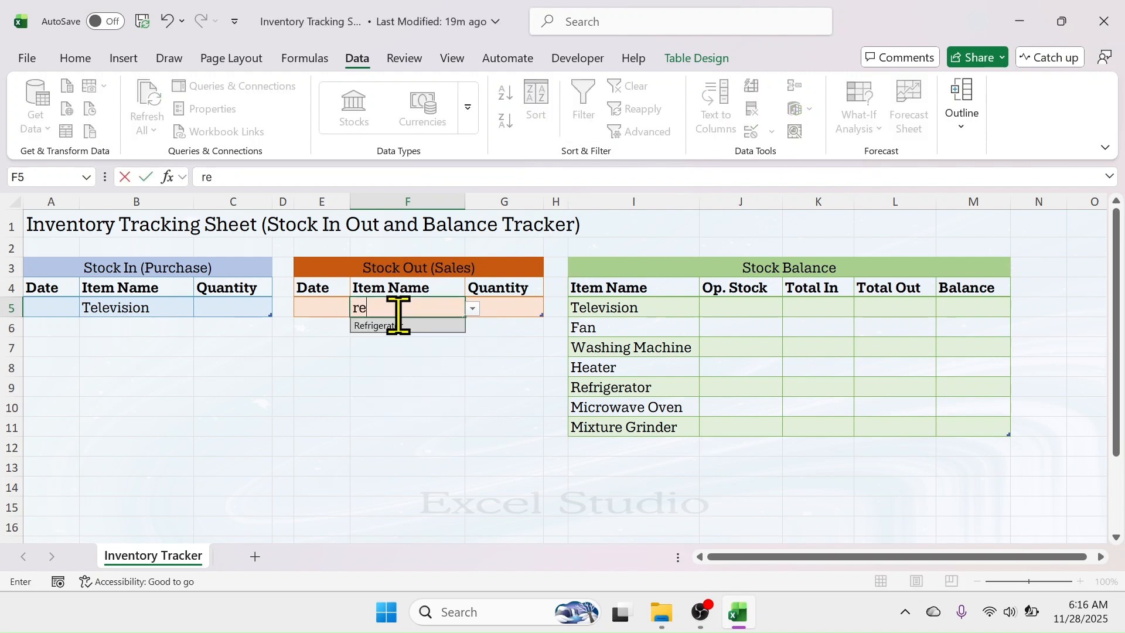
text(f)
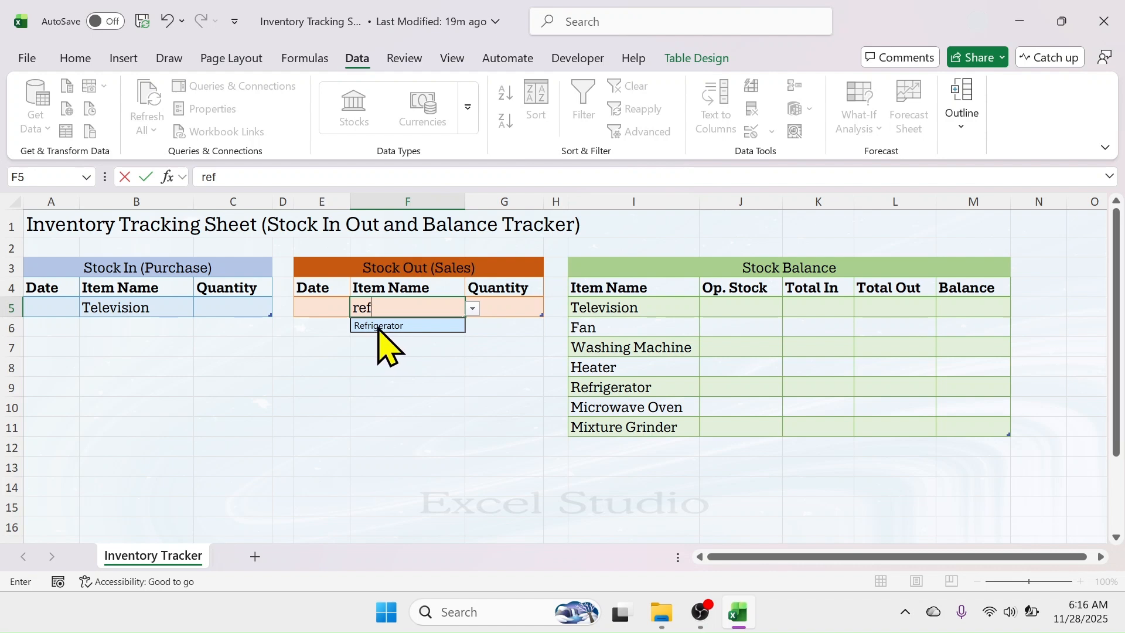
key(BackSpace)
key(BackSpace)
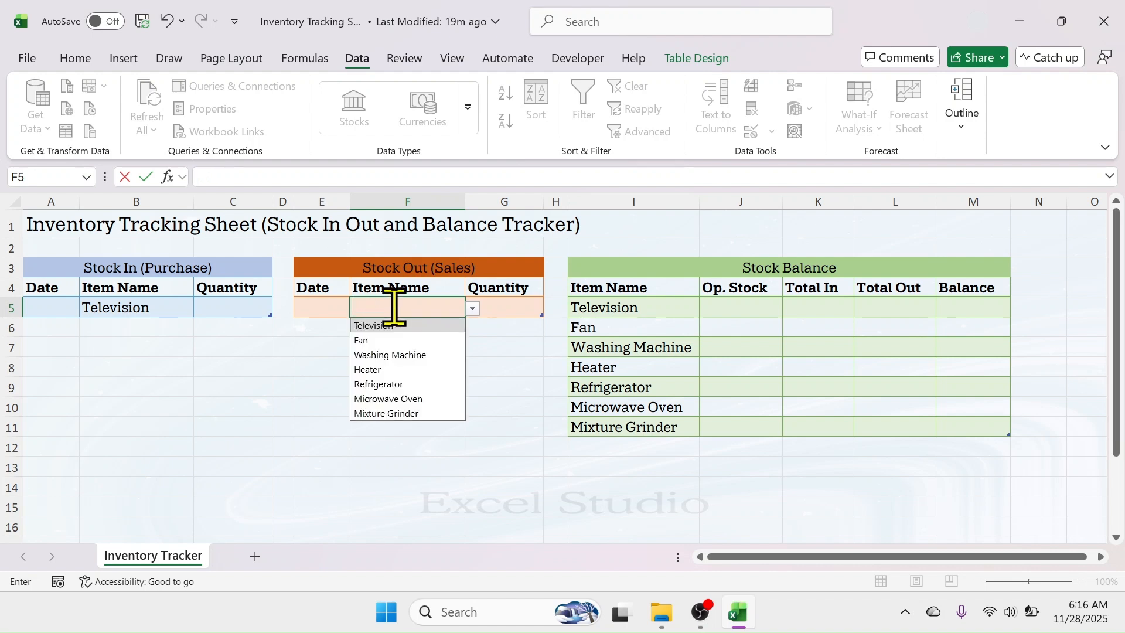
text(wa)
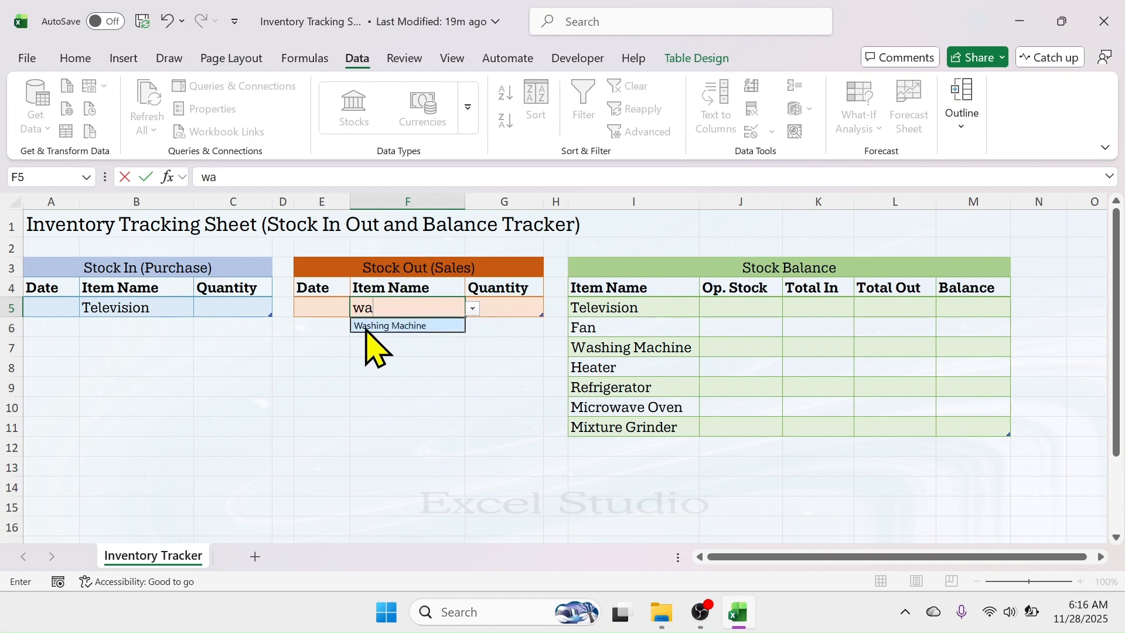
click(401, 326)
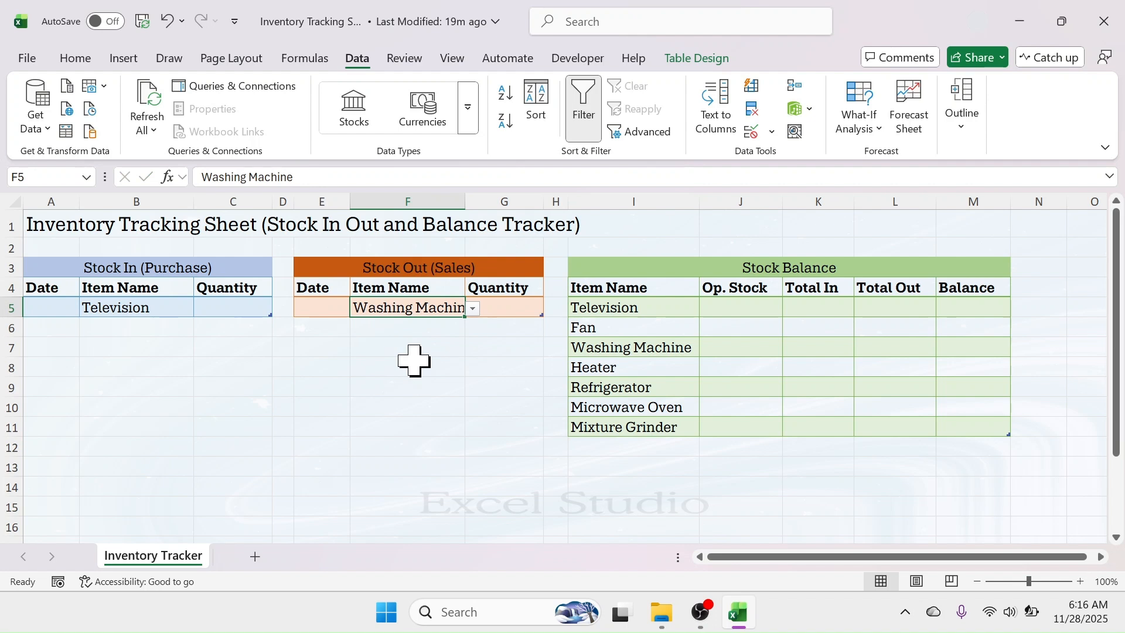
- Enter opening stock values 4, 7, 11, 6, 9, 3 and 5 down the Op. Stock column from J5 to J11
click(749, 311)
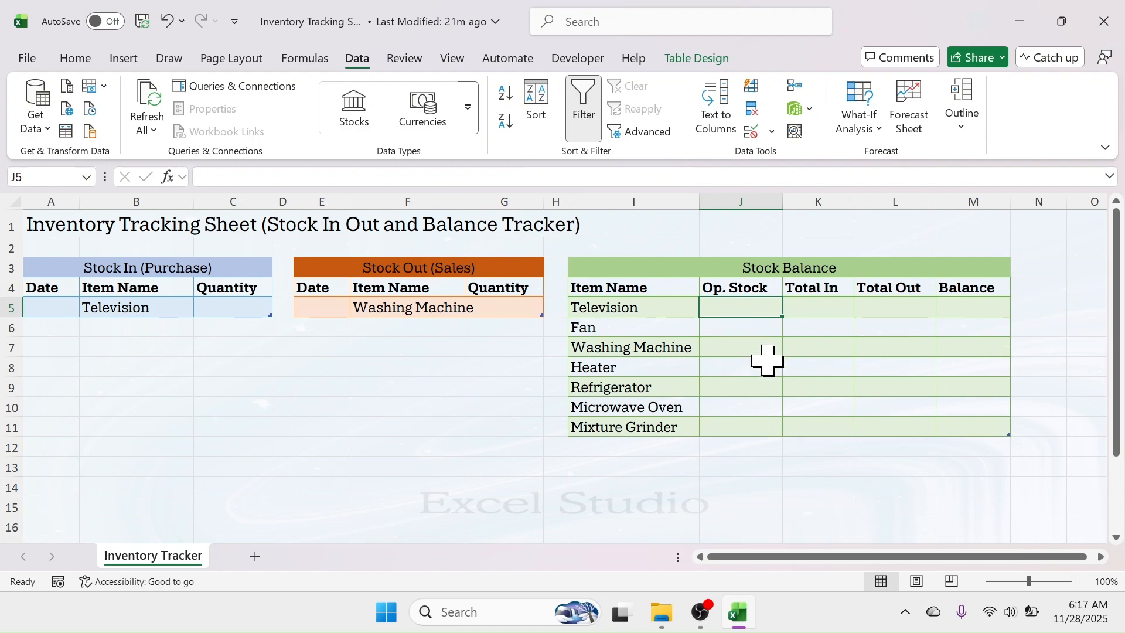
text(4 7 )
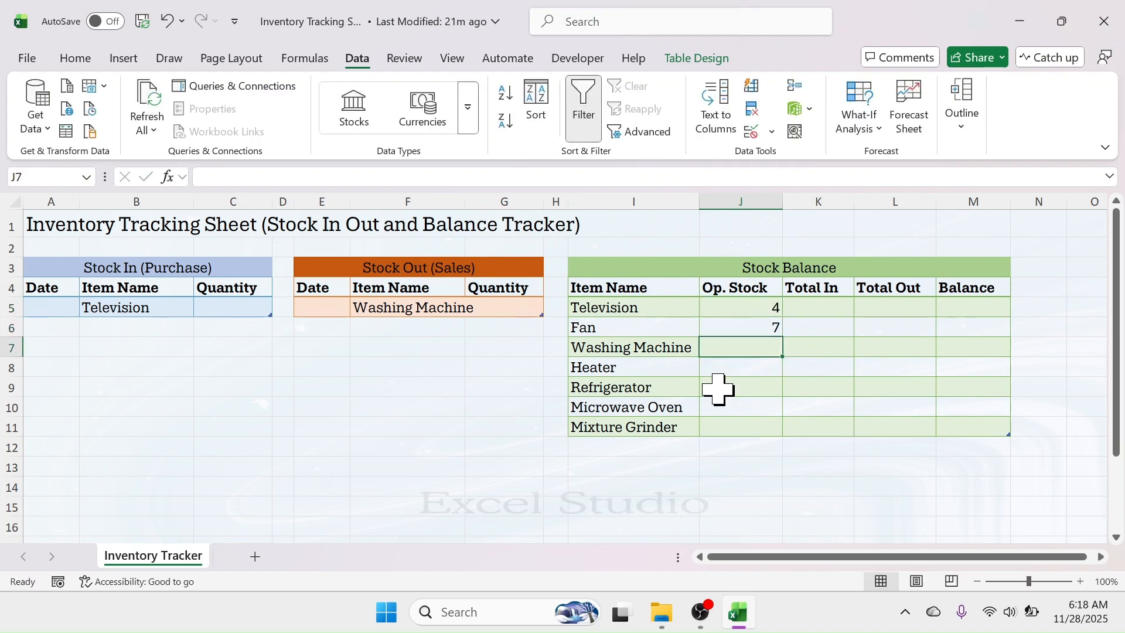
text(11 6 9 3)
key(Return)
text(5)
key(Return)
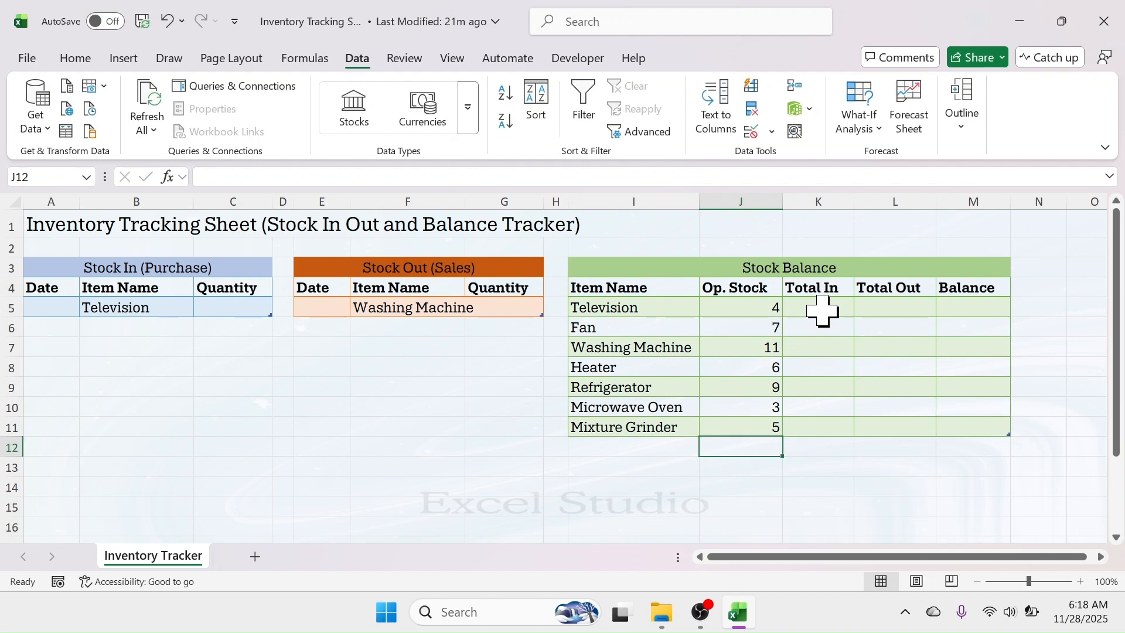
drag(821, 306, 823, 424)
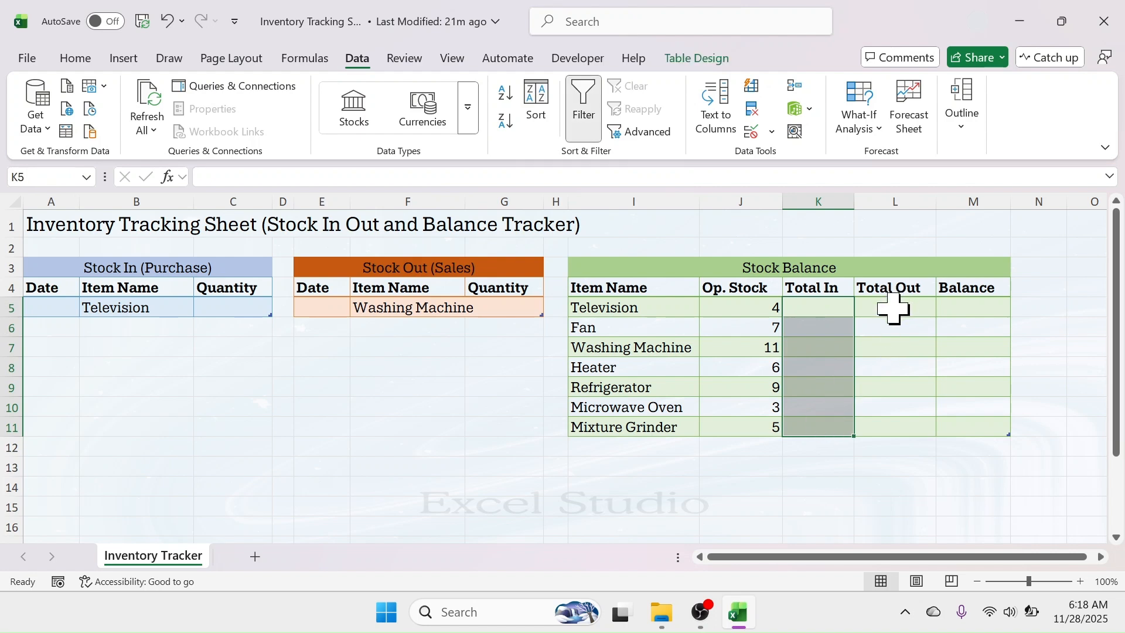
drag(893, 309, 890, 425)
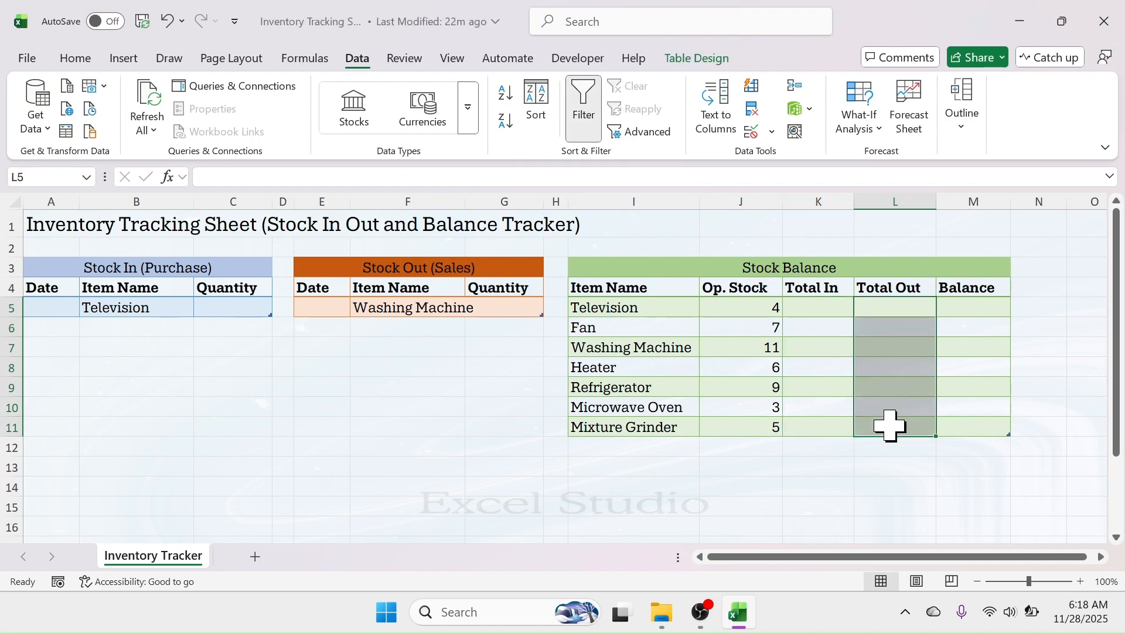
click(825, 310)
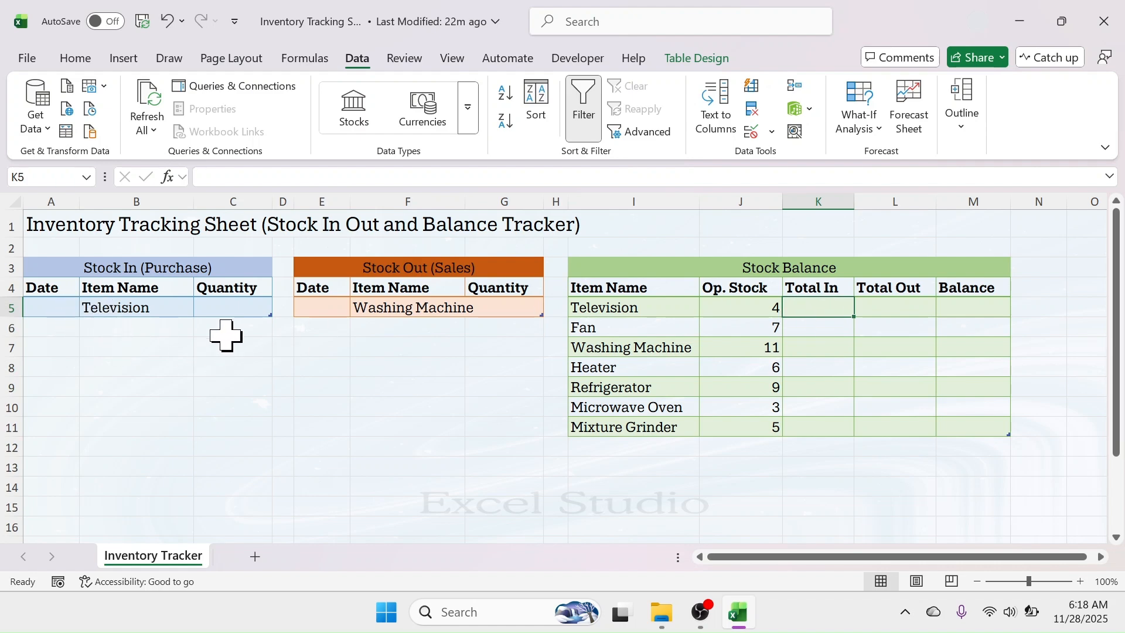
- Complete the first Stock In row with date 11/26/2025 from the date picker and quantity 12, widening column A to fit the date
click(63, 312)
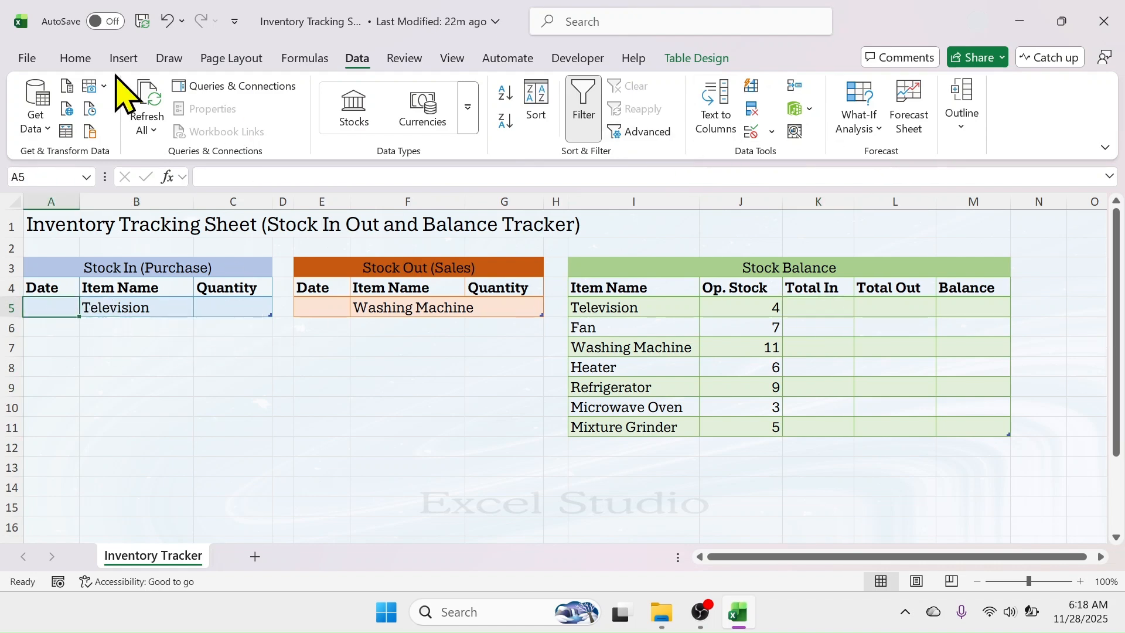
click(75, 58)
click(781, 117)
click(226, 311)
drag(80, 202, 116, 208)
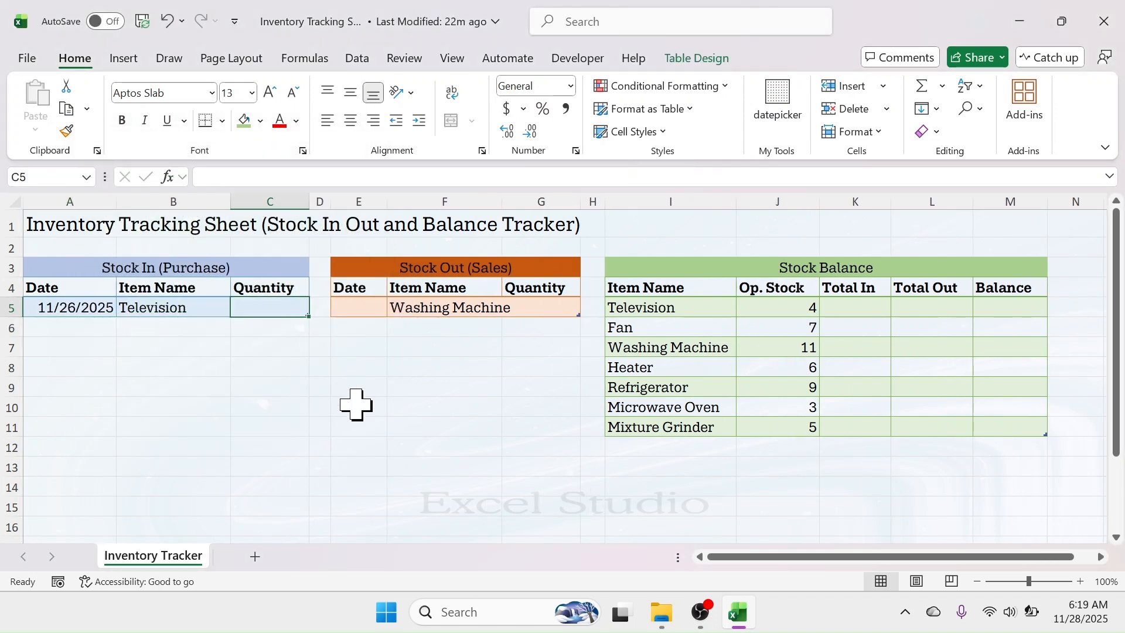
text(12)
key(Return)
- Add a second Stock In row dated 11/27/2025 for Television with quantity 6
click(70, 327)
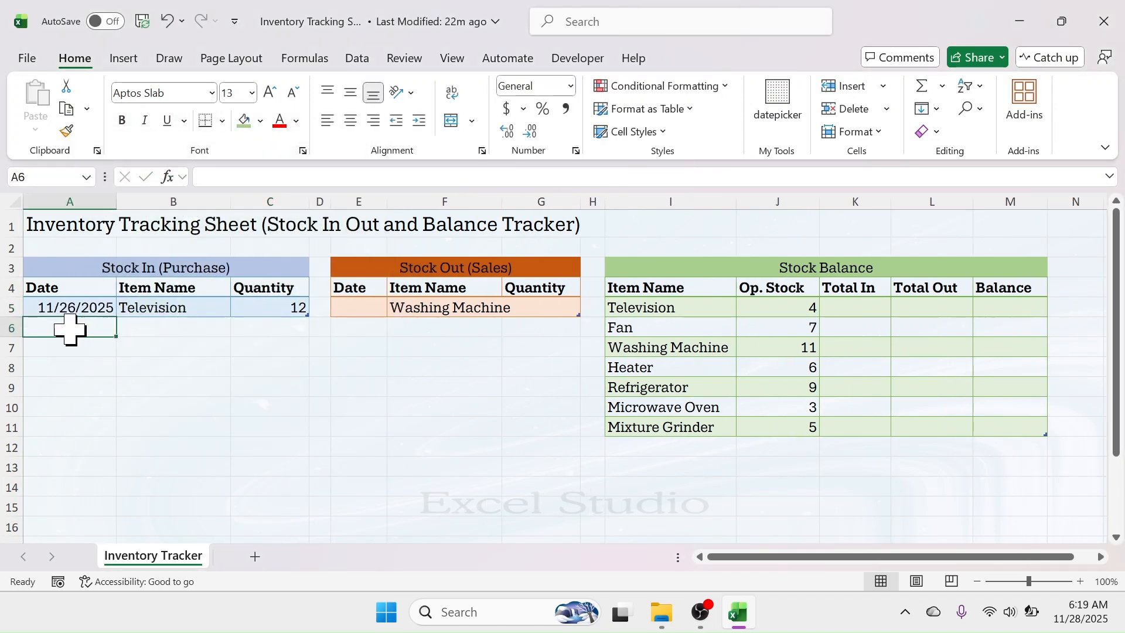
click(777, 100)
click(297, 331)
click(227, 326)
click(238, 333)
click(126, 344)
key(Tab)
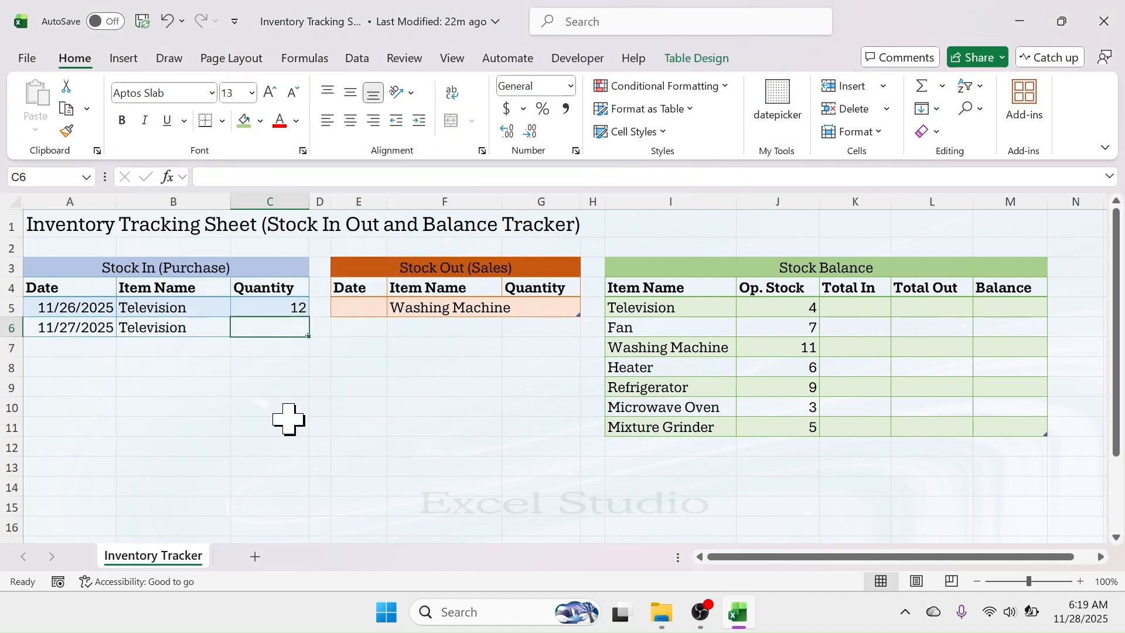
text(6)
key(Return)
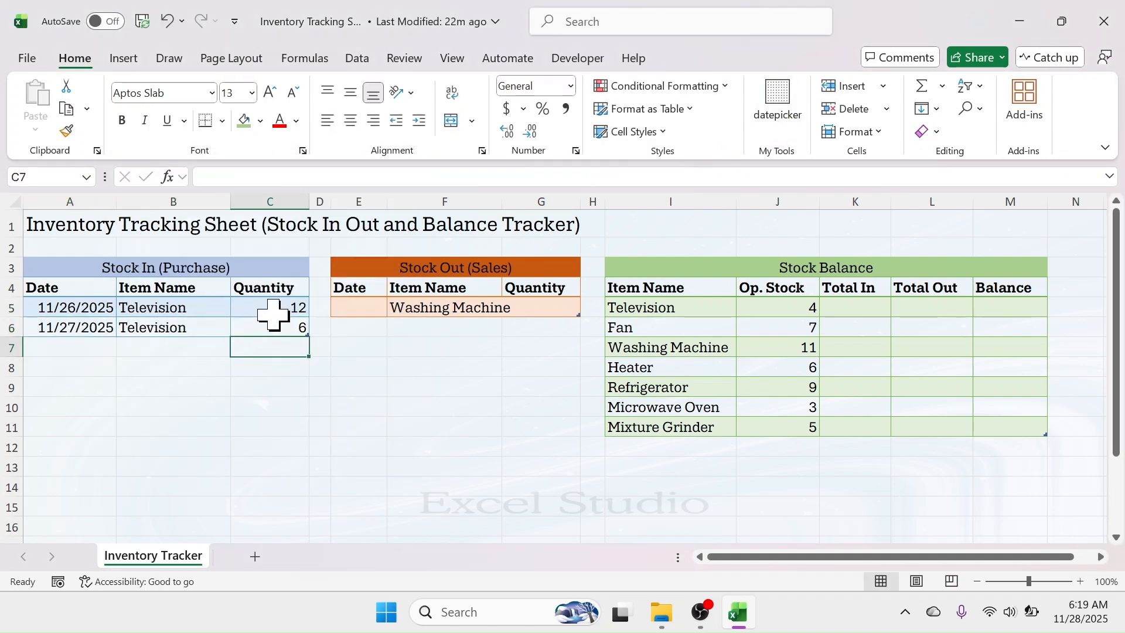
drag(276, 312, 271, 324)
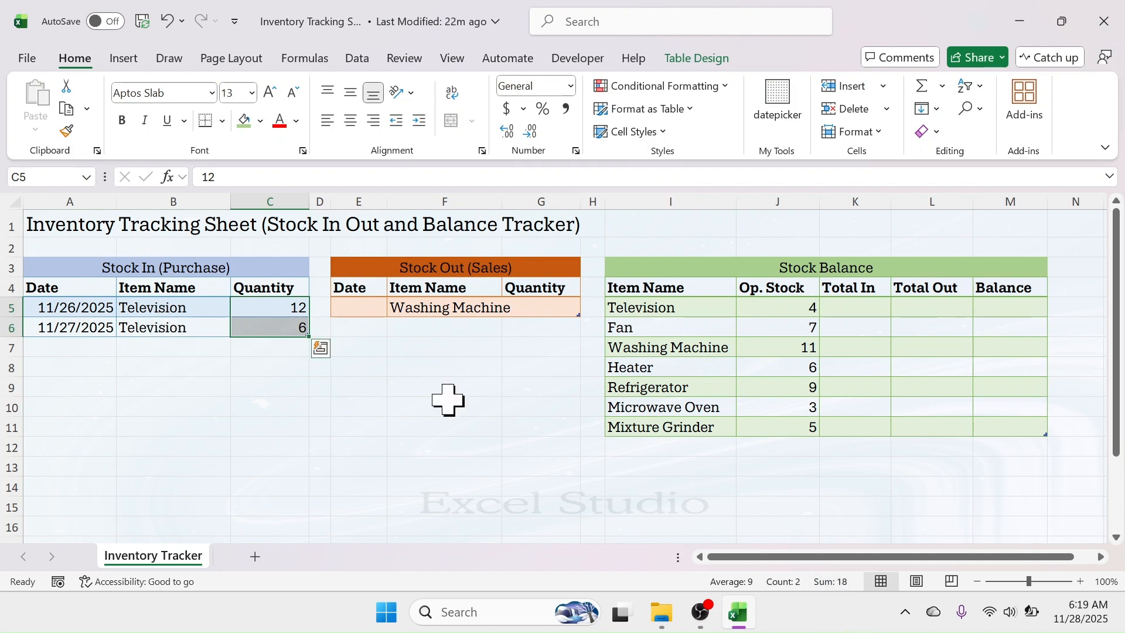
click(862, 310)
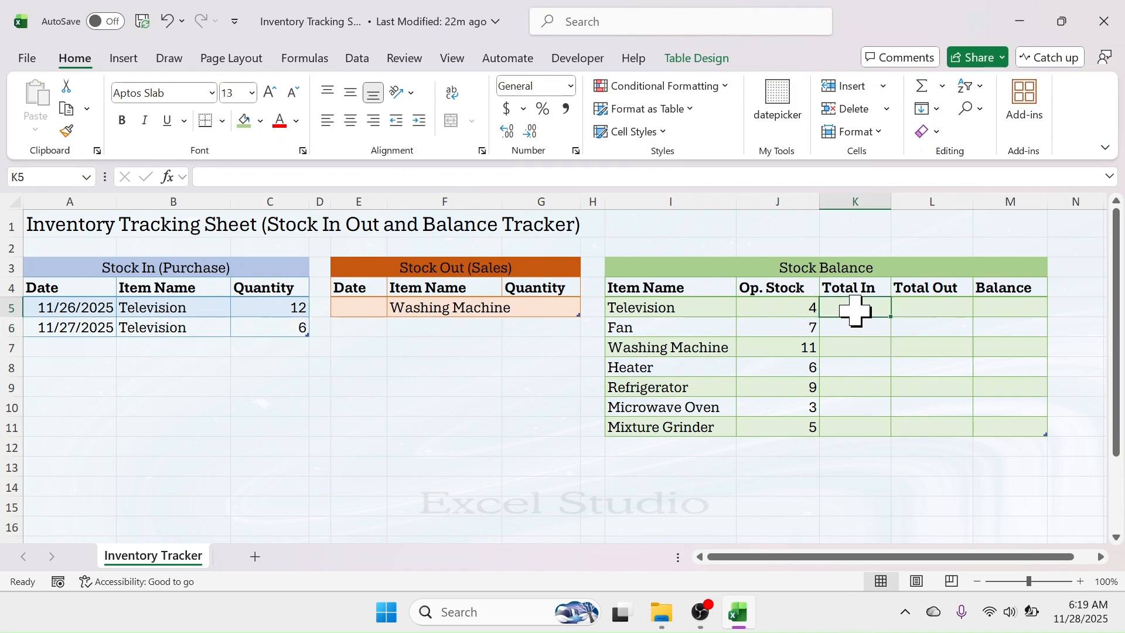
- Add a third Stock In row dated 11/27/2025 for Refrigerator with quantity 18
click(70, 348)
click(777, 103)
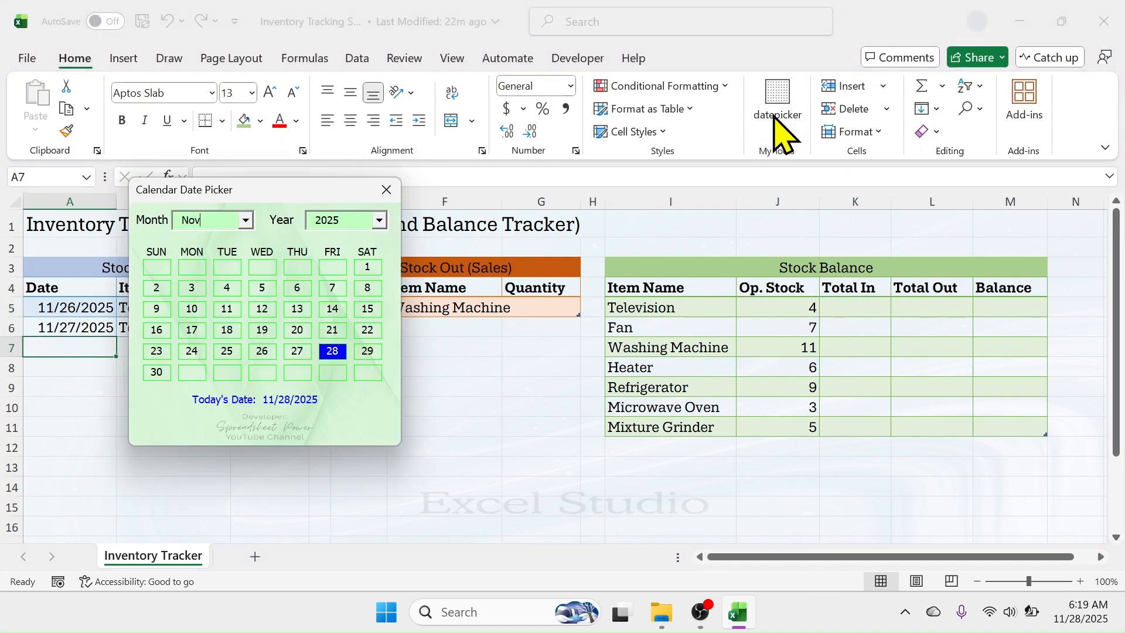
click(297, 351)
click(156, 346)
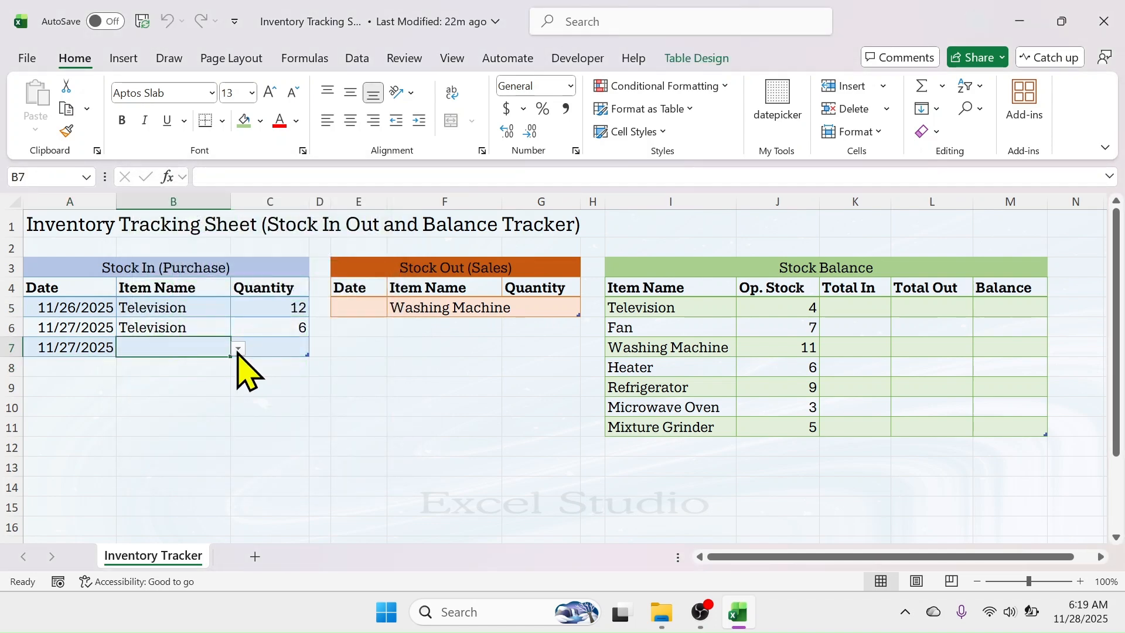
click(238, 348)
click(151, 424)
click(271, 350)
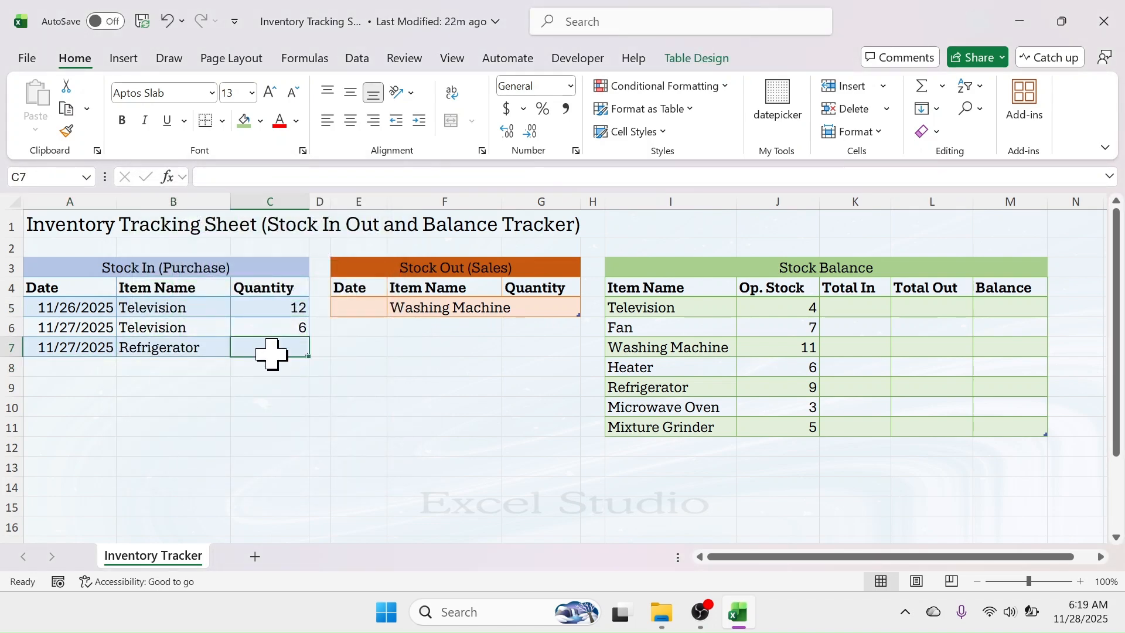
text(18)
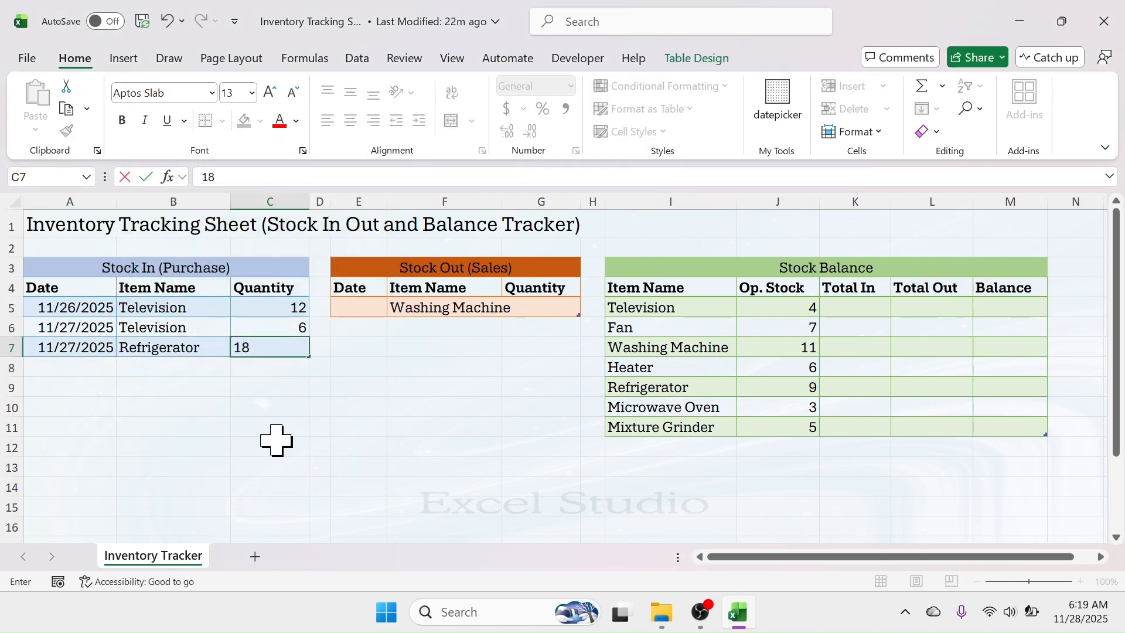
key(Return)
- Start a SUMIF formula in Television's Total In cell K5 with stock_in[Item Name] as the range
click(851, 308)
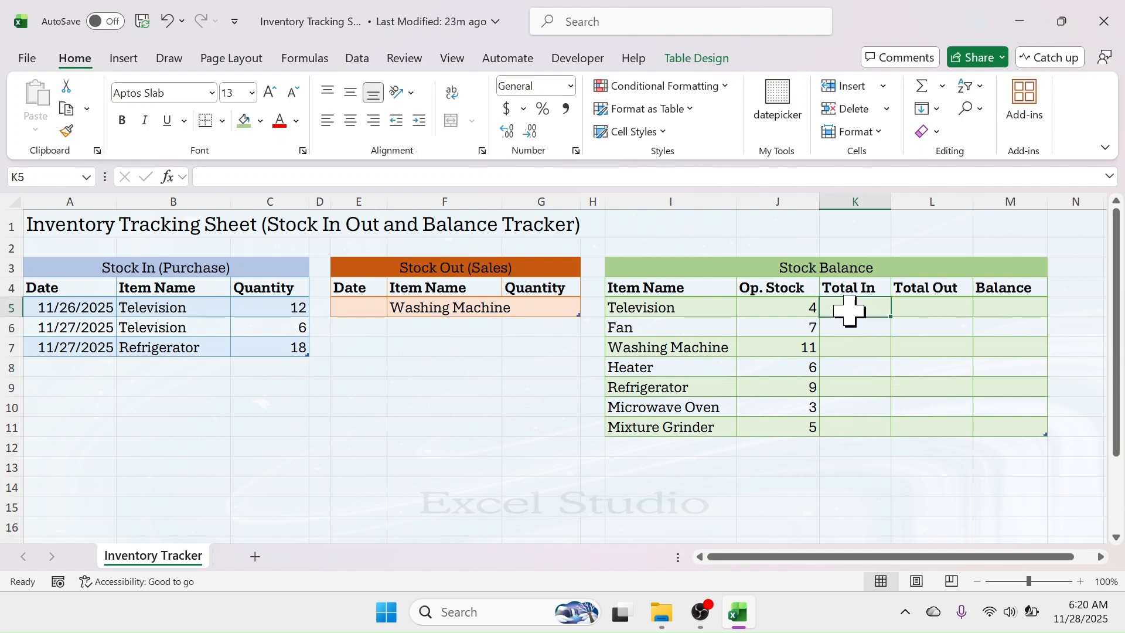
text(=)
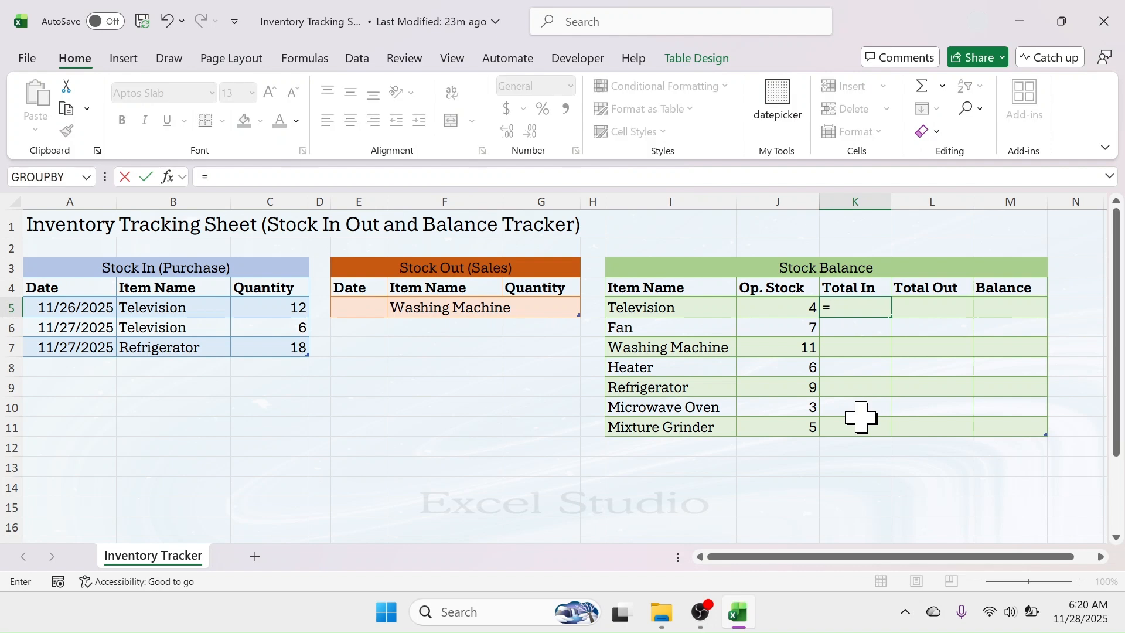
text(SUMIF)
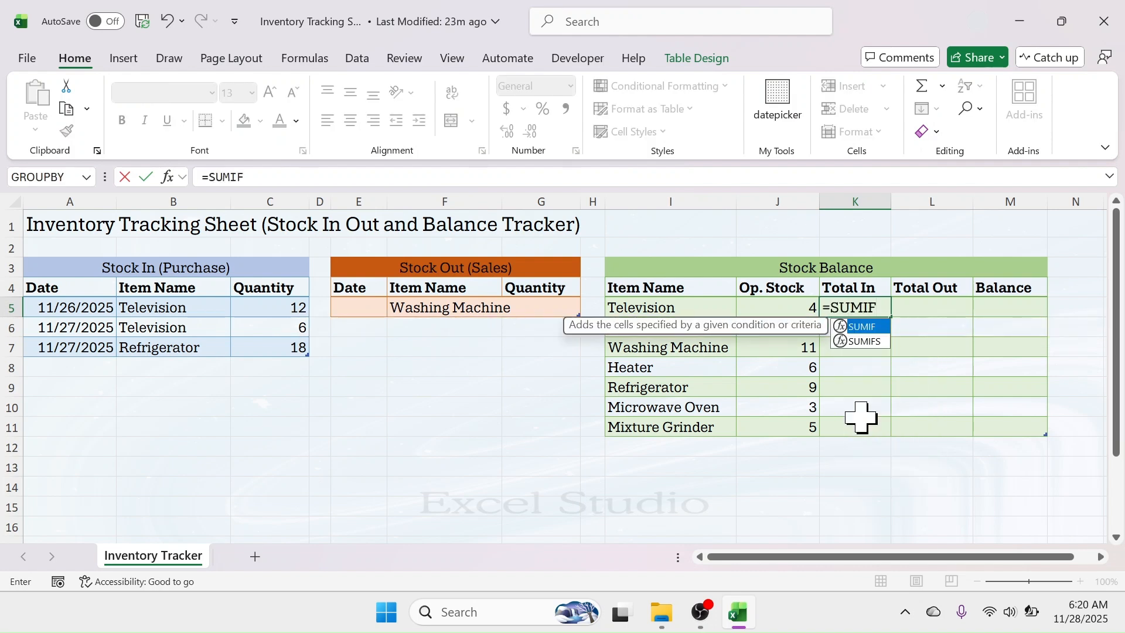
text(()
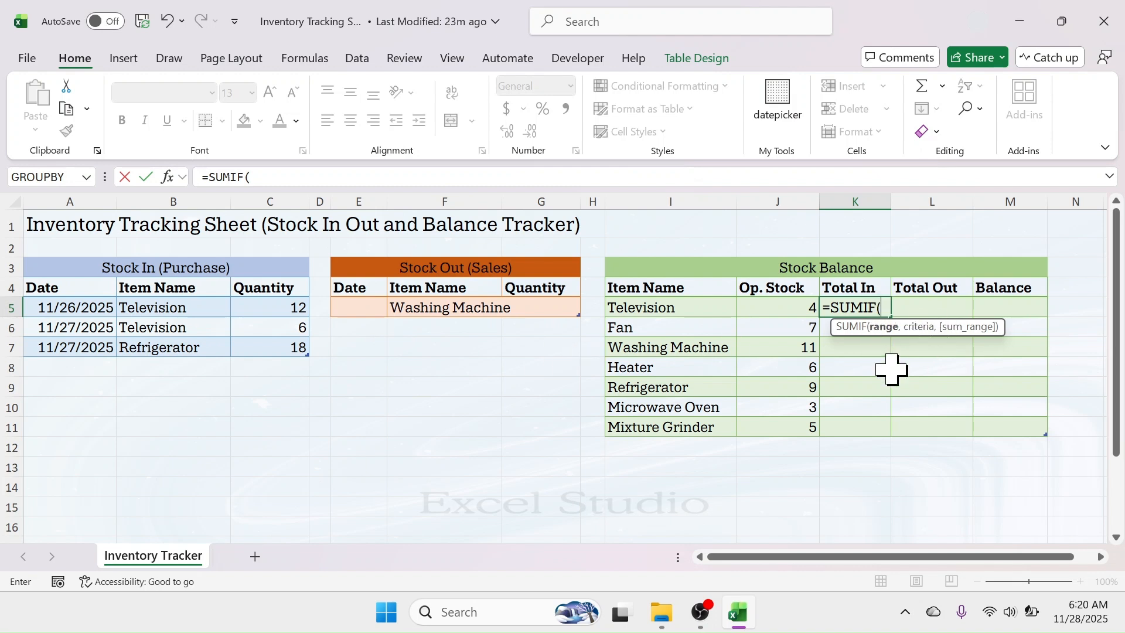
text(stock)
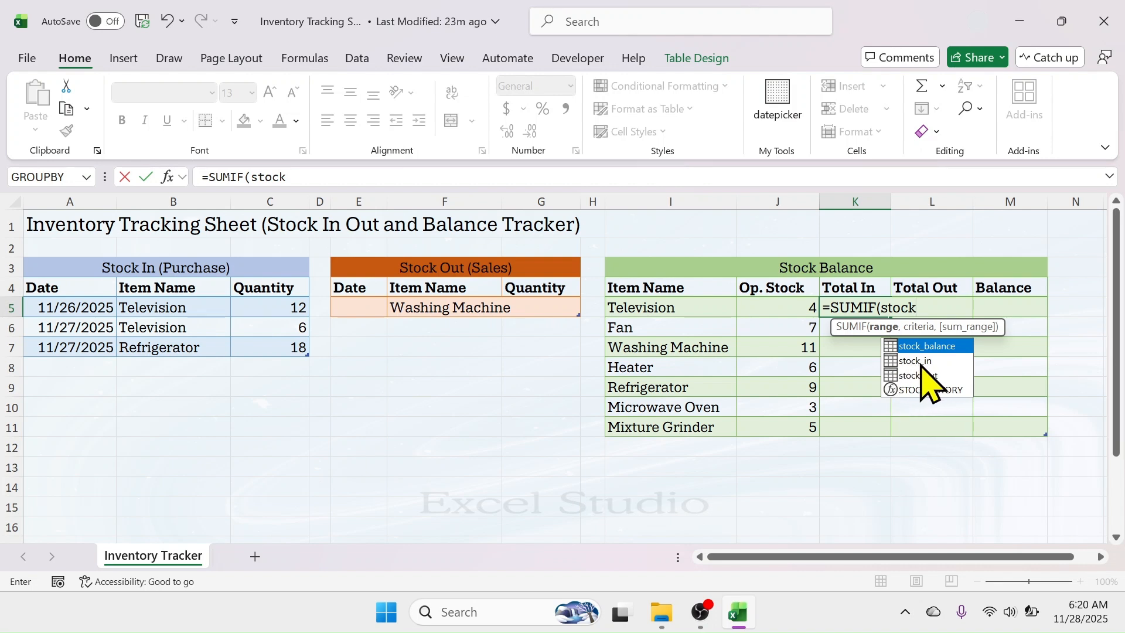
double_click(919, 360)
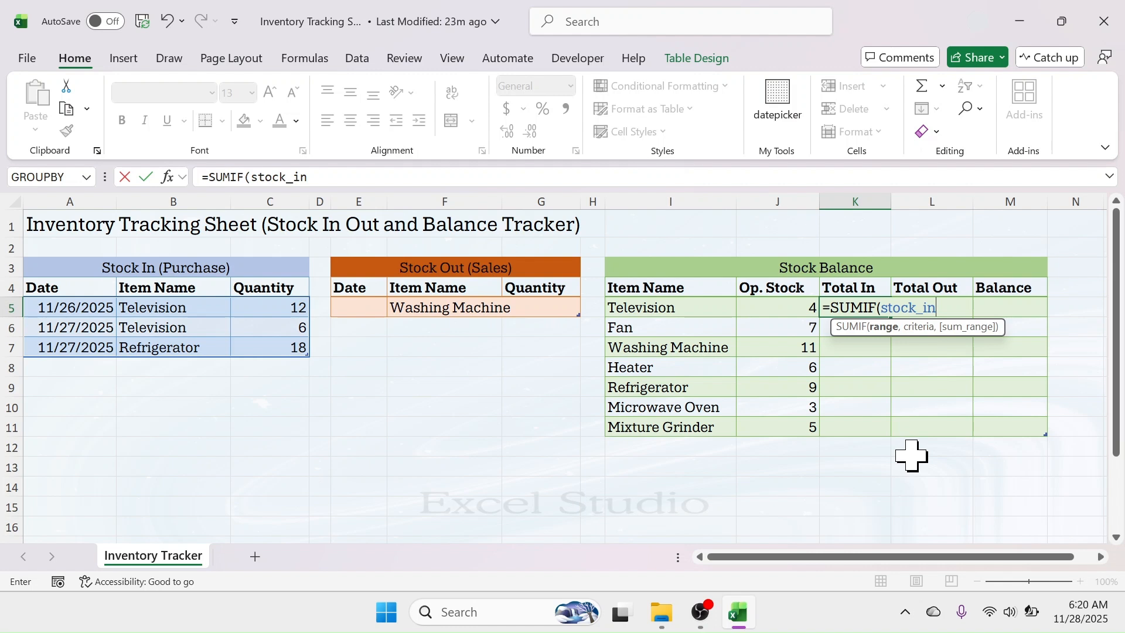
text([)
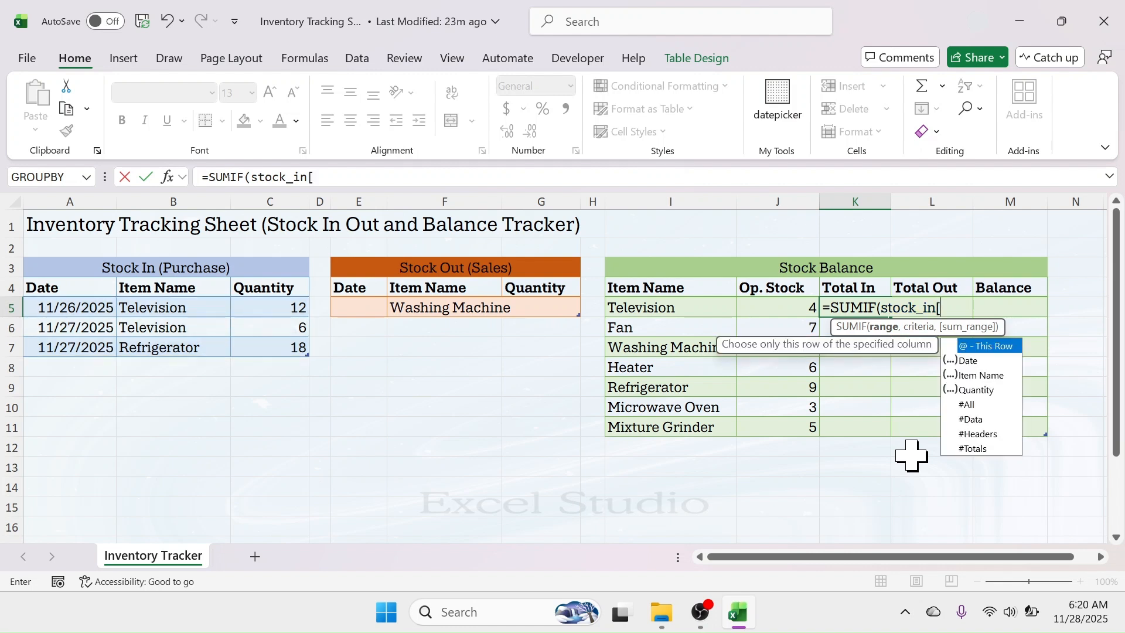
double_click(981, 375)
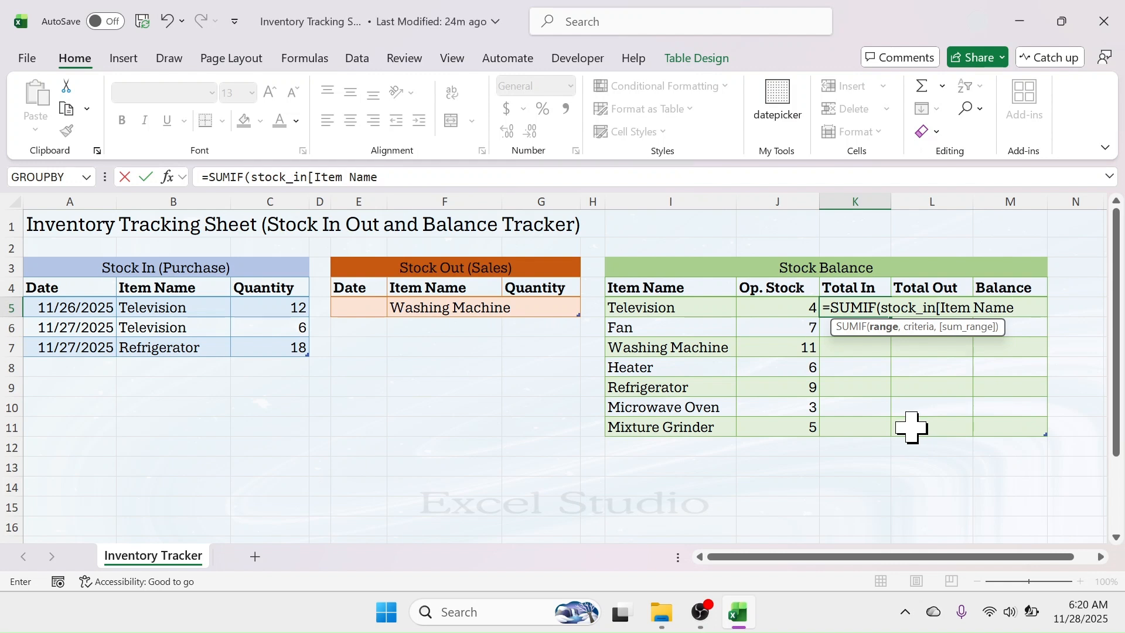
text(],)
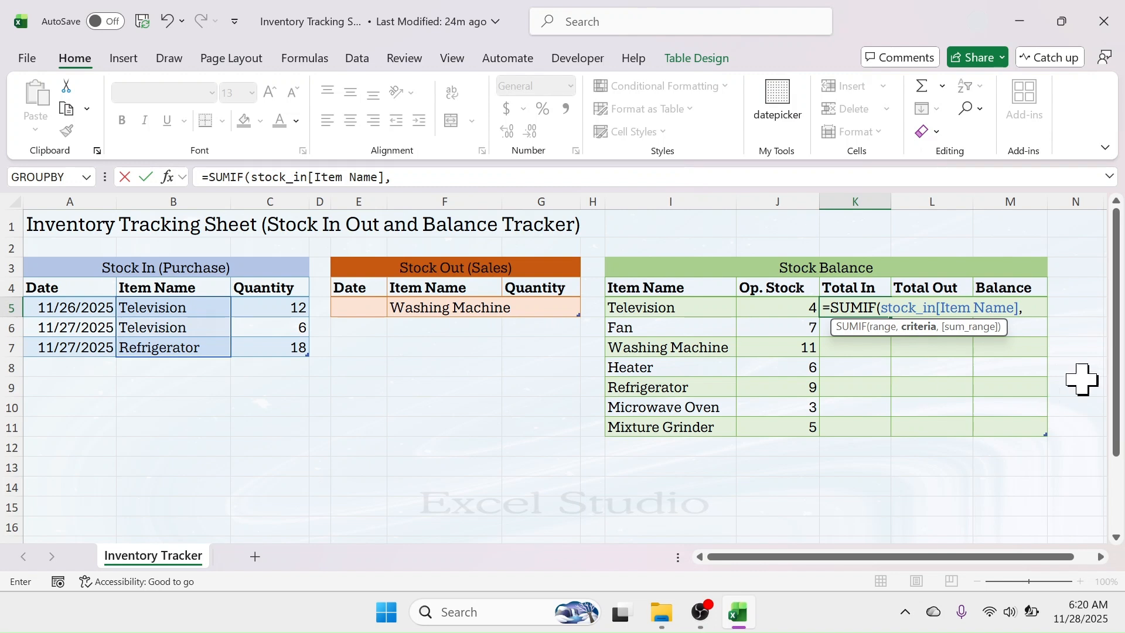
- Complete the Total In SUMIF formula with [@[Item Name]] as the criteria and stock_in[Quantity] as the sum range
click(664, 309)
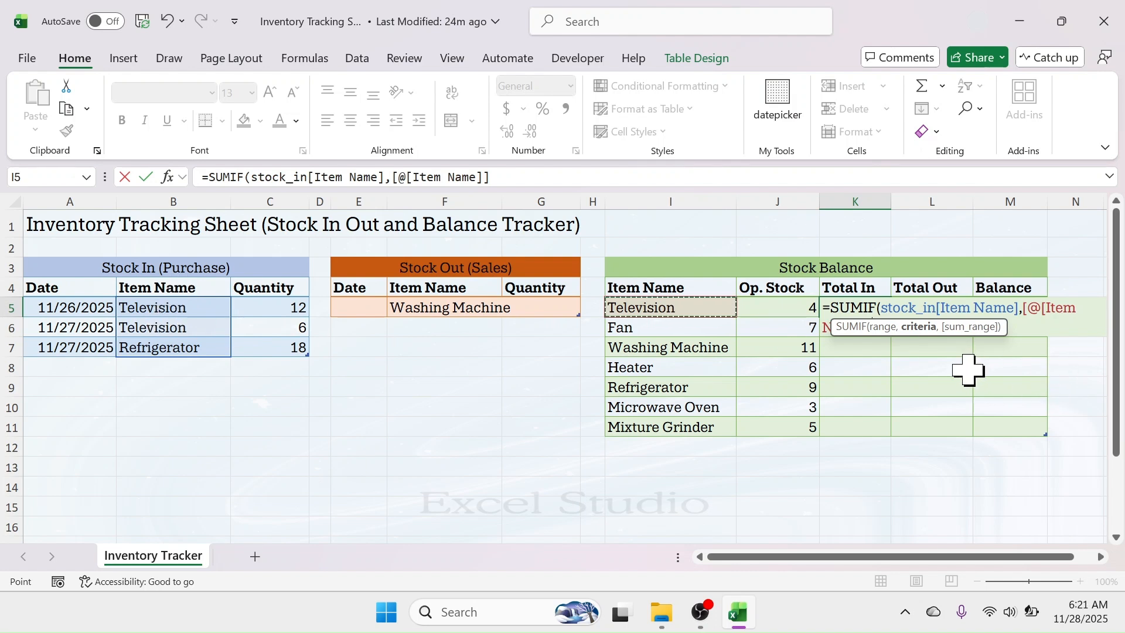
text(,)
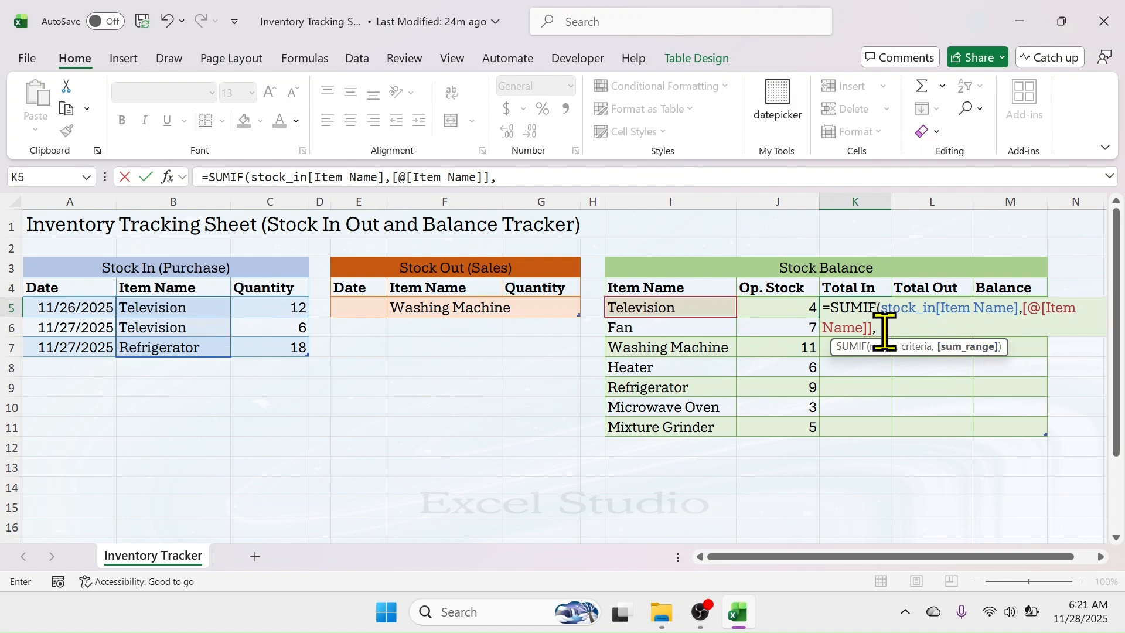
text(stock)
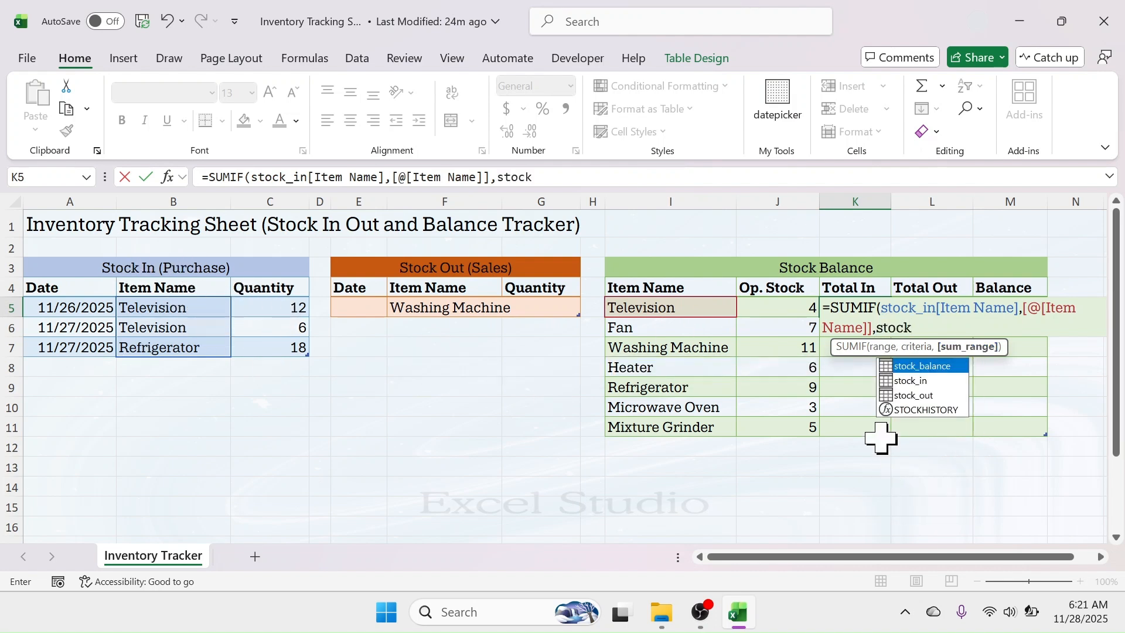
double_click(911, 381)
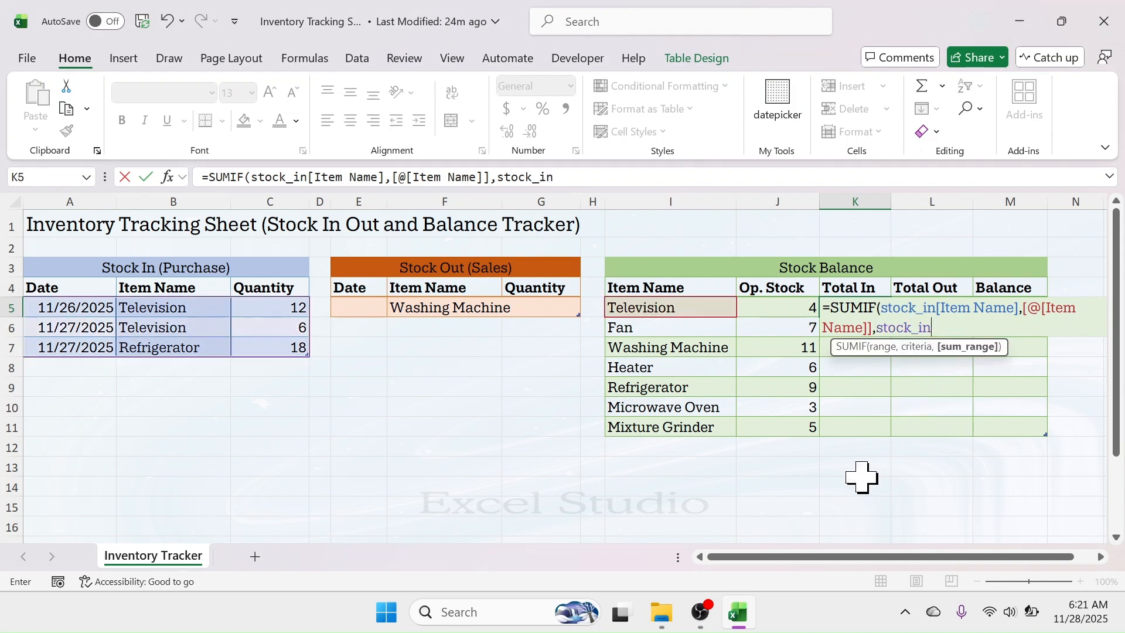
text([)
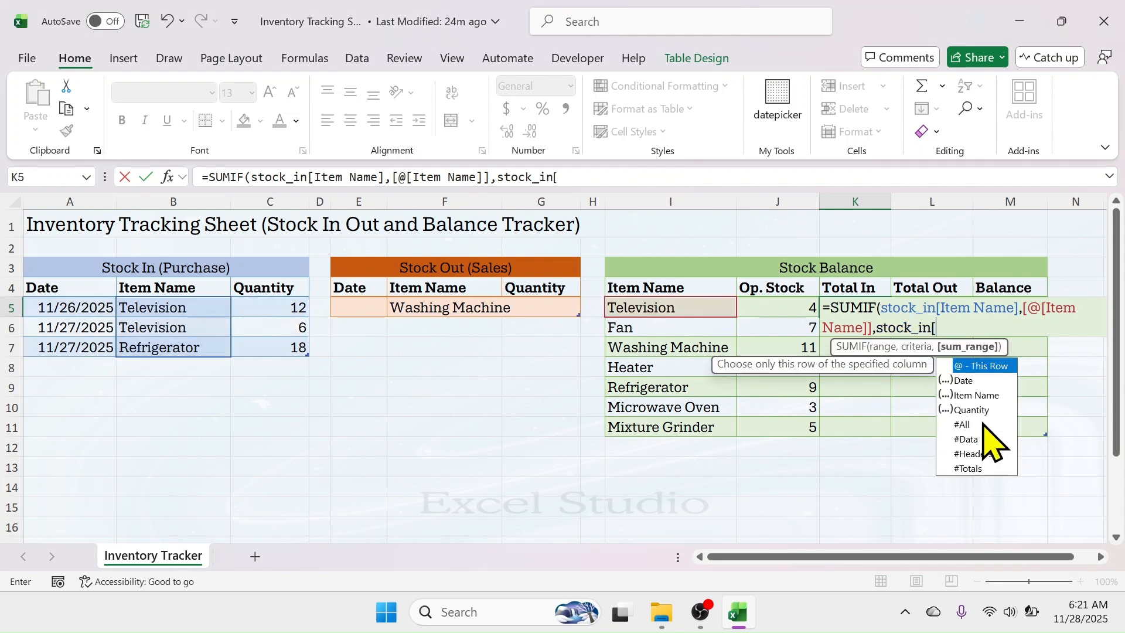
double_click(970, 410)
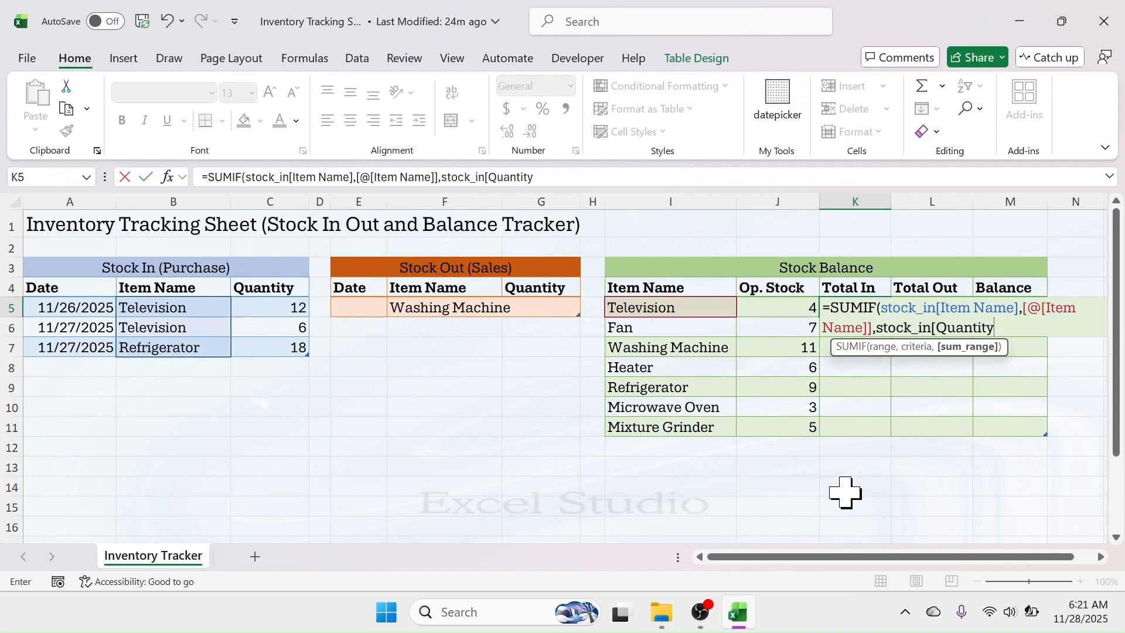
text(])
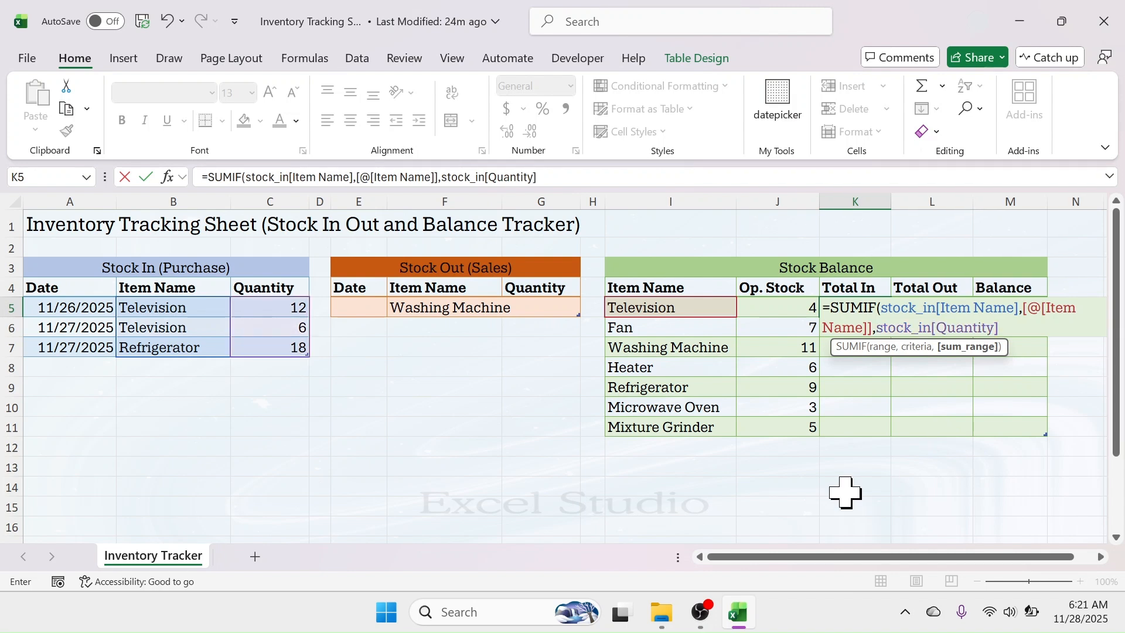
text())
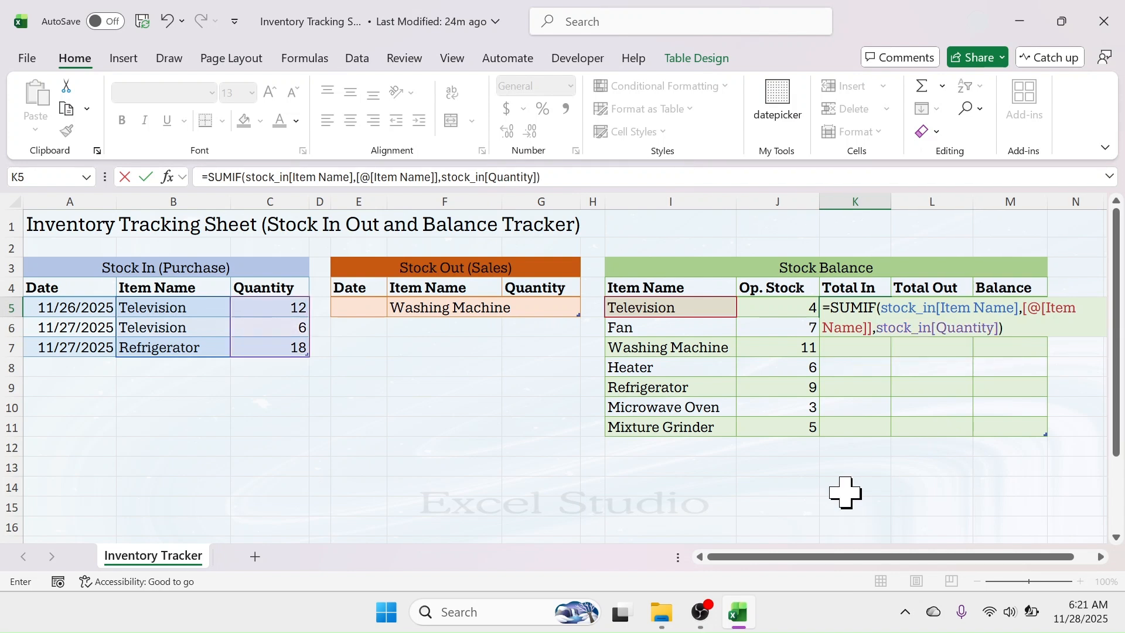
key(Return)
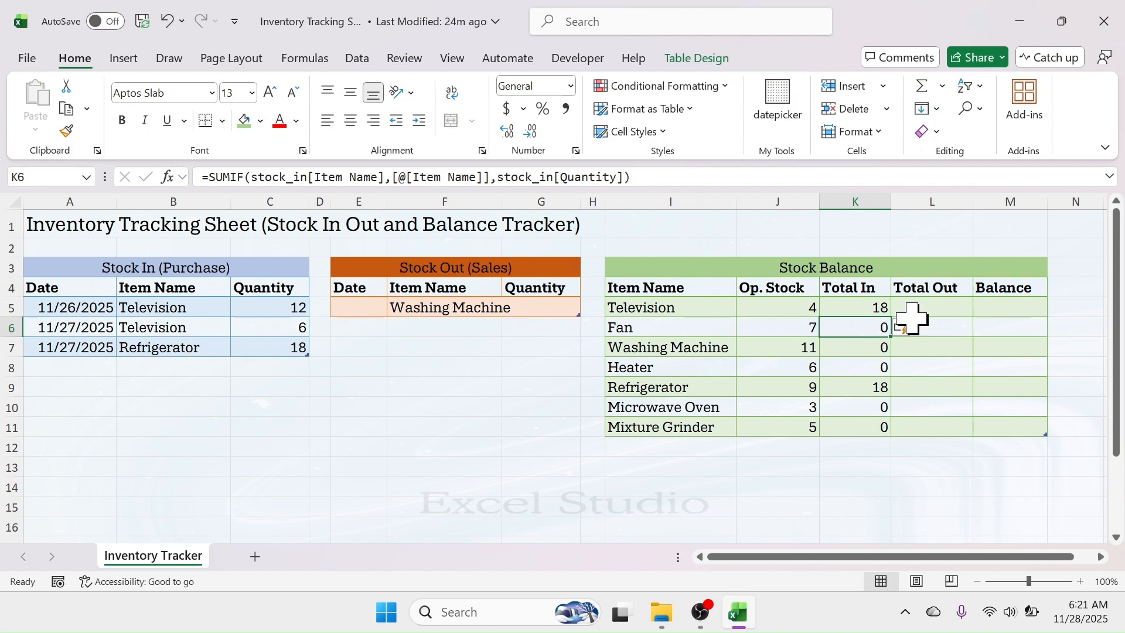
- Check the Total In results for Television and Refrigerator, and change the second Television purchase quantity to 12
click(864, 306)
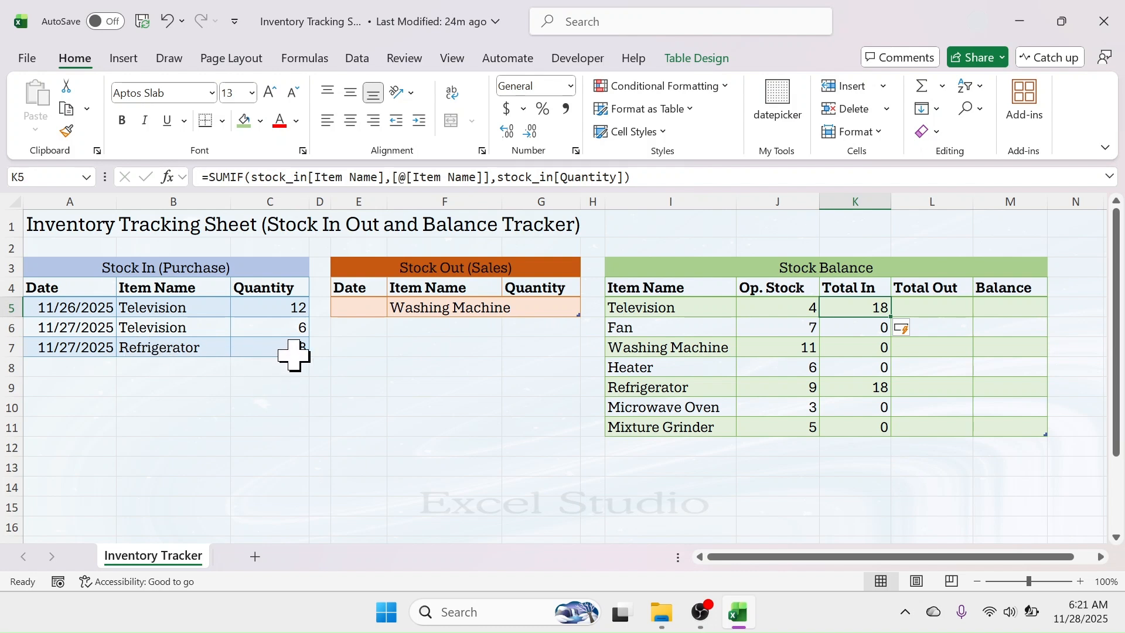
click(855, 388)
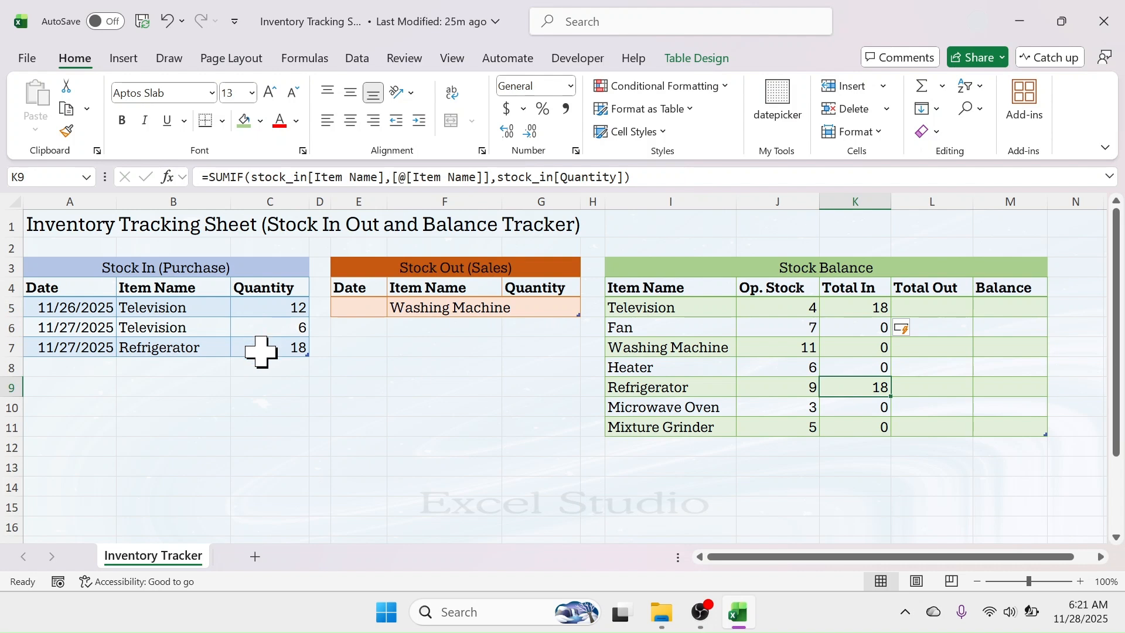
click(276, 326)
text(12)
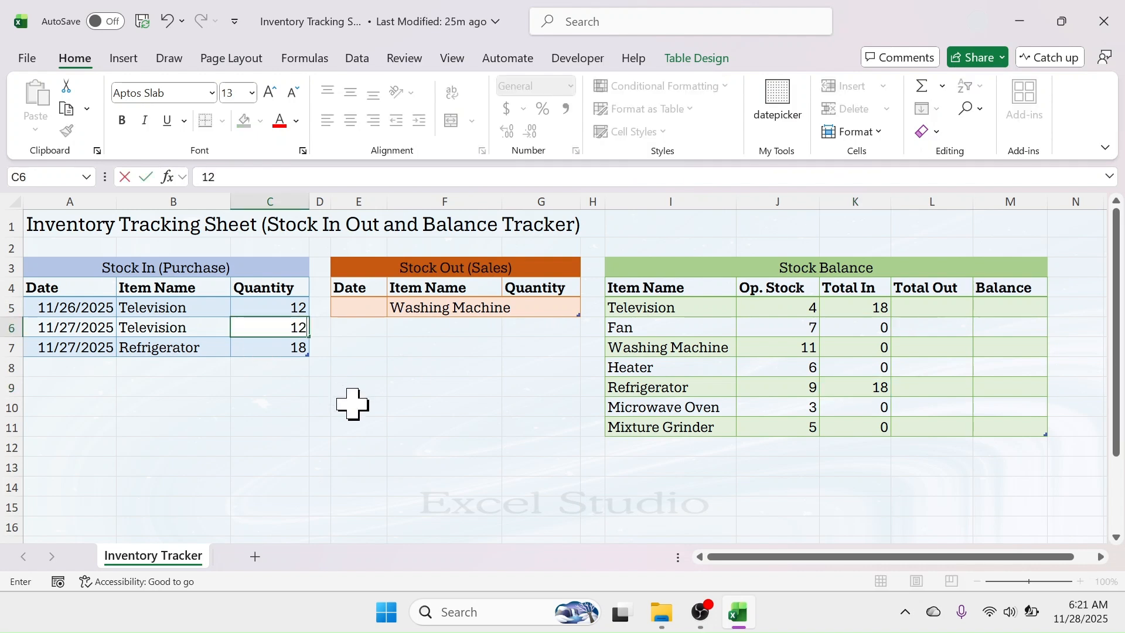
key(Return)
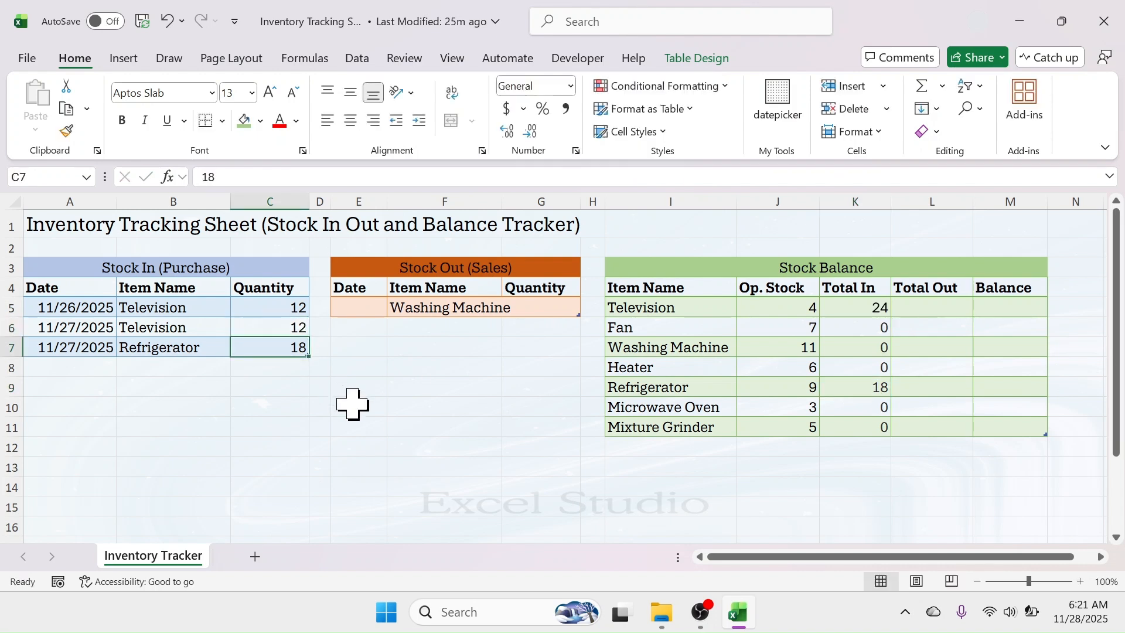
click(859, 309)
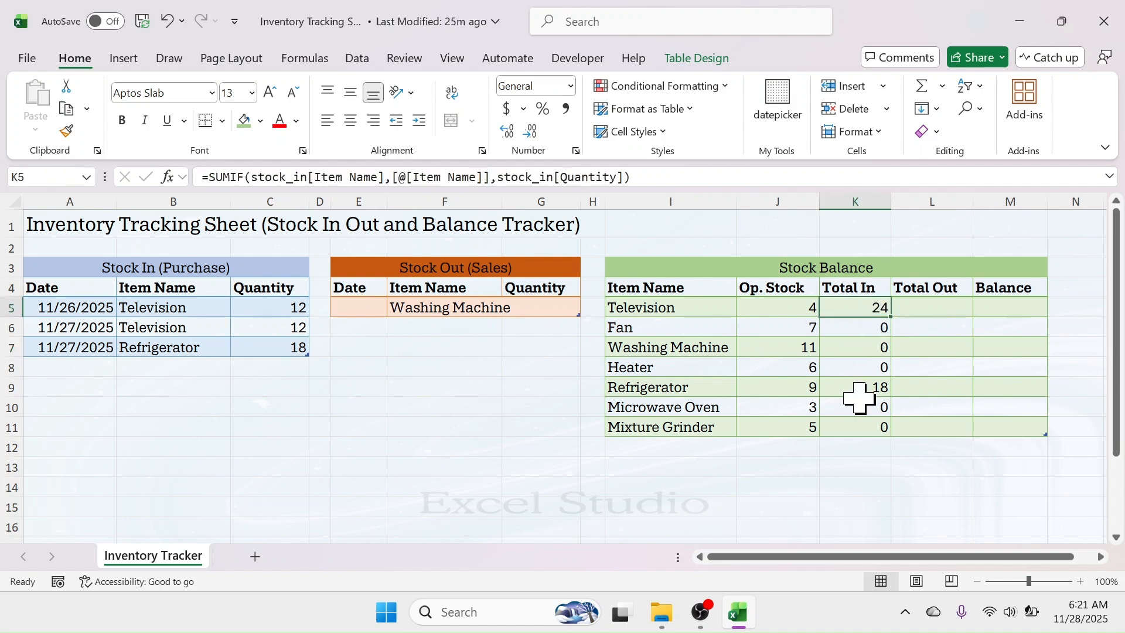
- Complete the Washing Machine row in Stock Out with date 11/27/2025 and quantity 3, widening columns E and F to fit
click(934, 305)
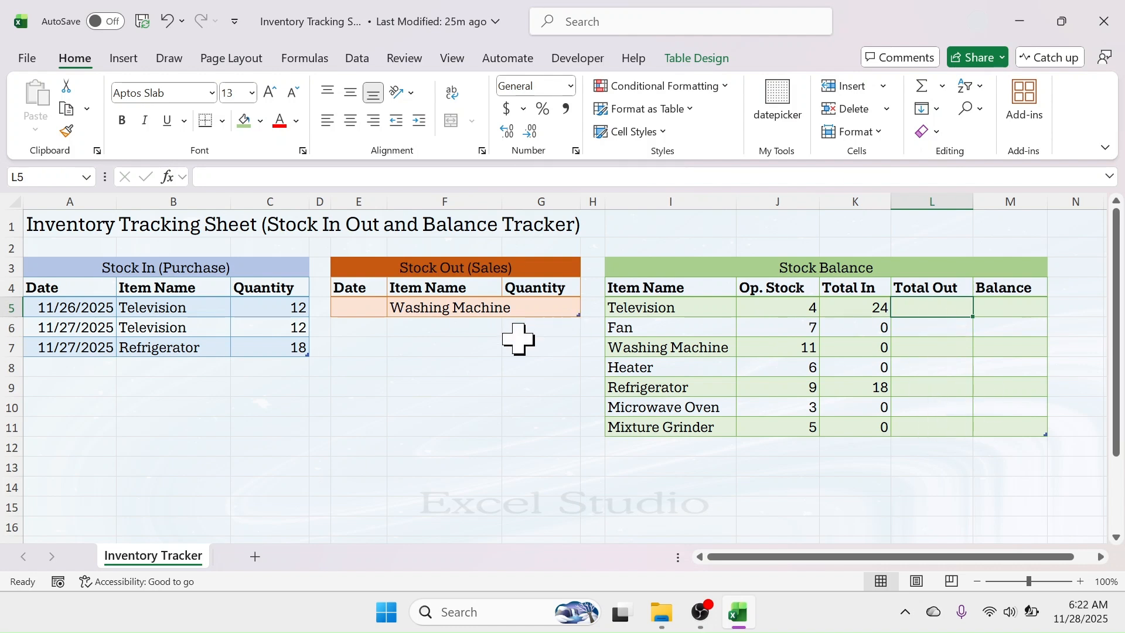
click(354, 308)
click(568, 311)
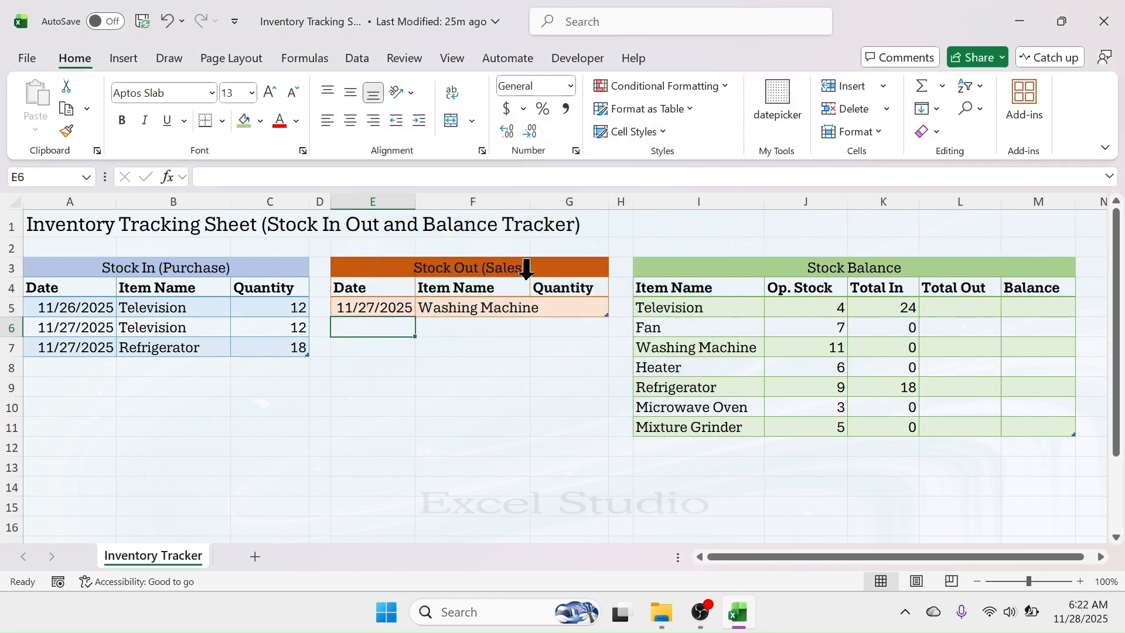
click(585, 306)
text(3)
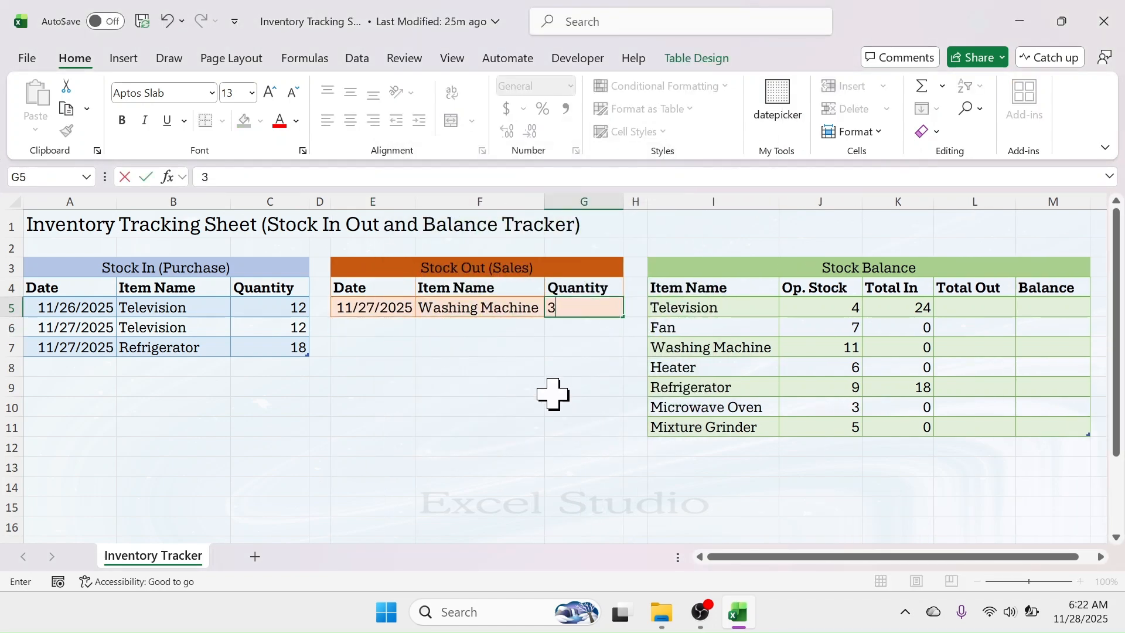
- Add a second Stock Out row dated 11/28/2025 for Television with quantity 2
click(378, 328)
click(630, 328)
click(442, 328)
click(552, 328)
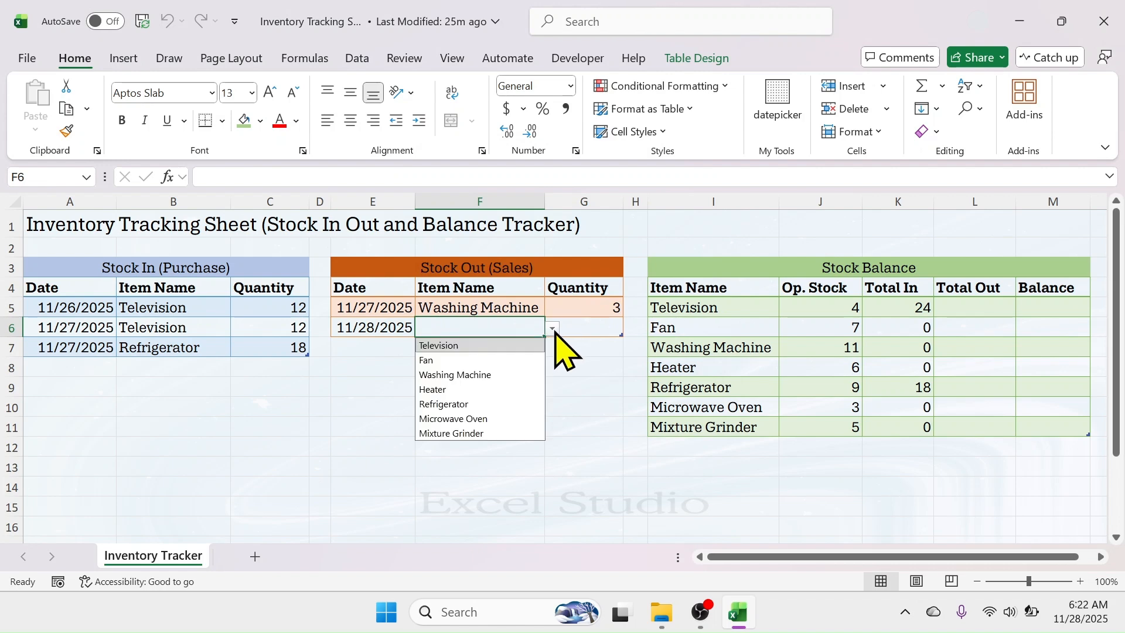
click(439, 344)
click(592, 327)
text(2)
- Add a third Stock Out row dated 11/29/2025 for Television with quantity 4
click(373, 346)
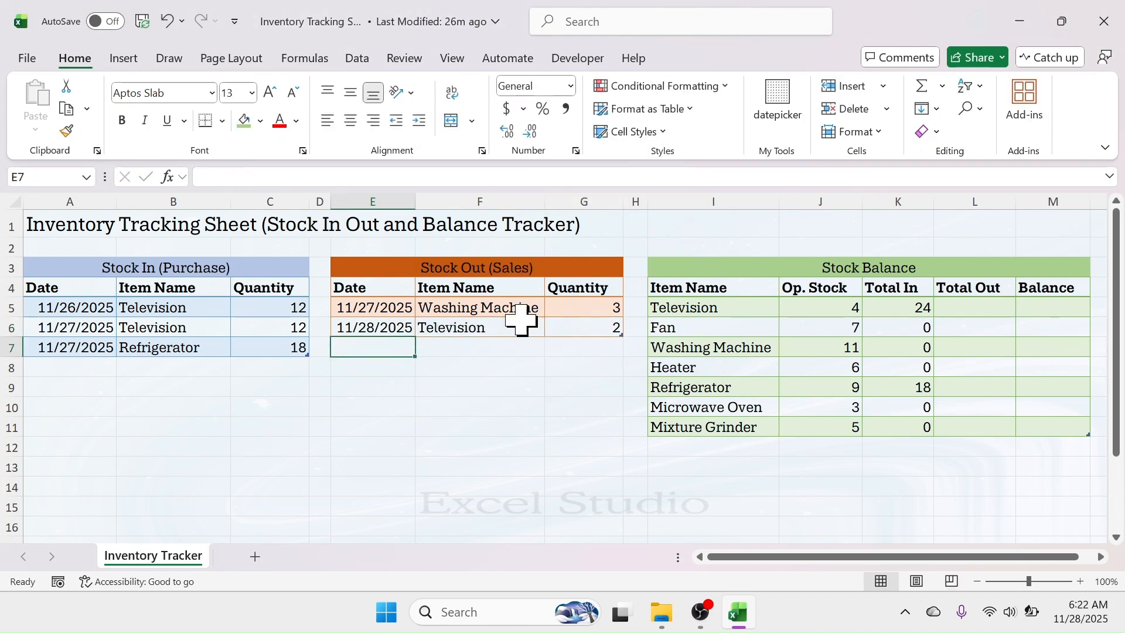
click(781, 117)
click(667, 350)
click(552, 348)
click(445, 360)
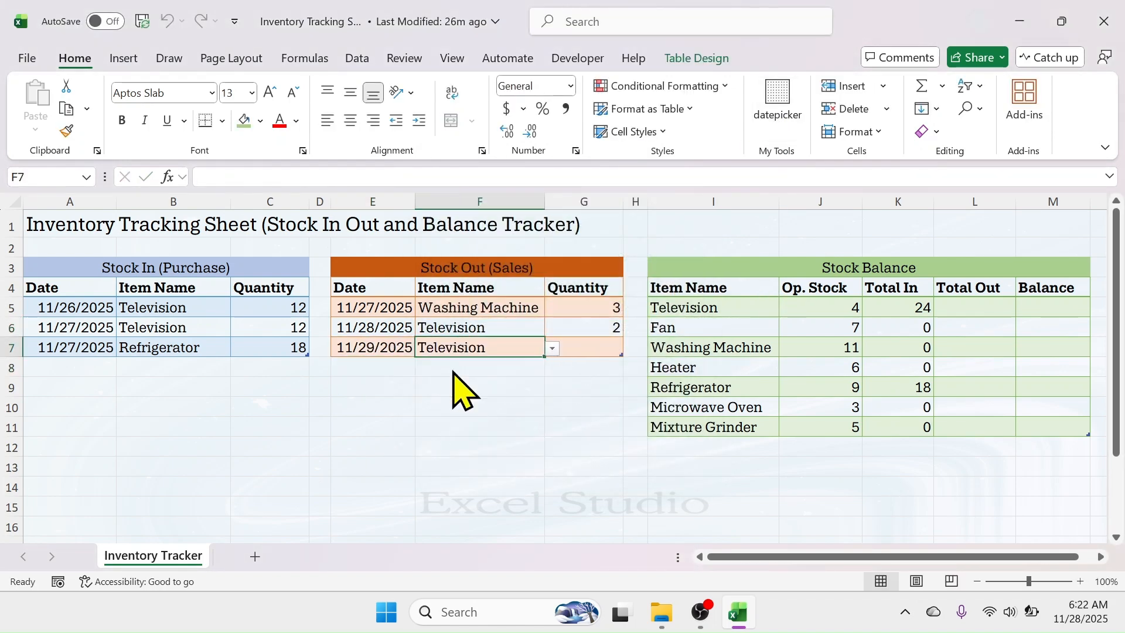
click(598, 349)
key(Return)
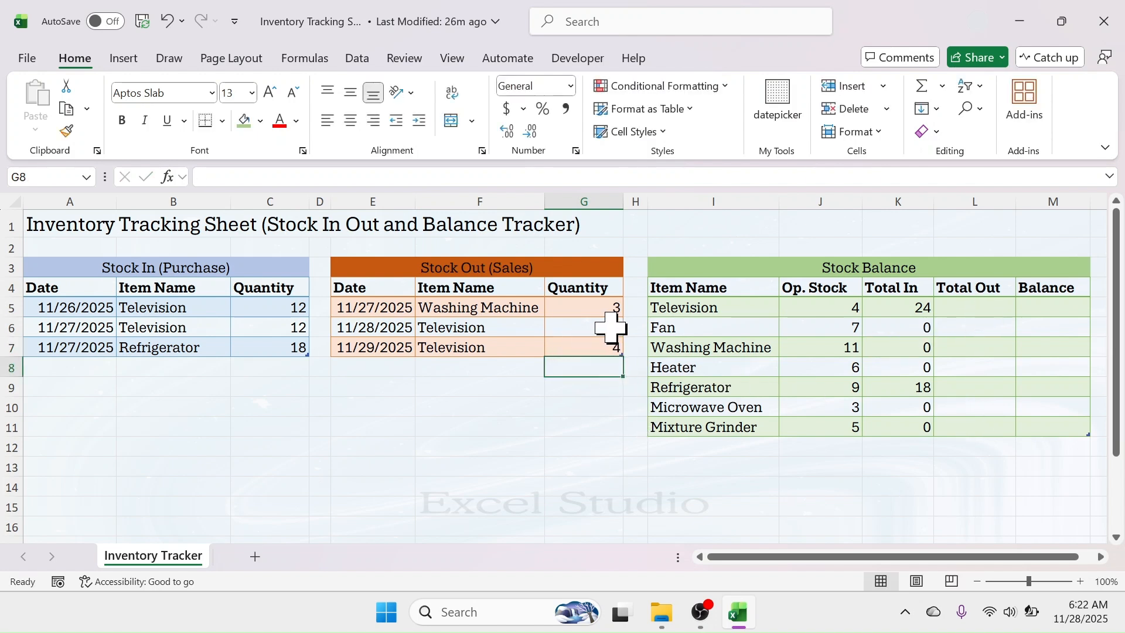
drag(601, 327, 603, 348)
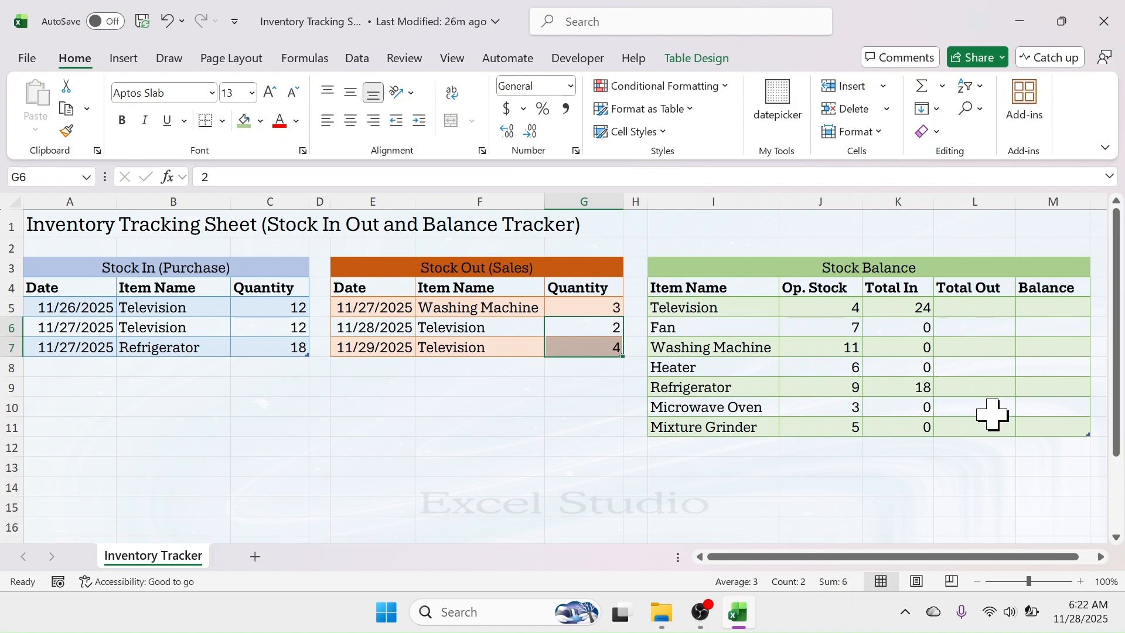
click(444, 405)
click(365, 374)
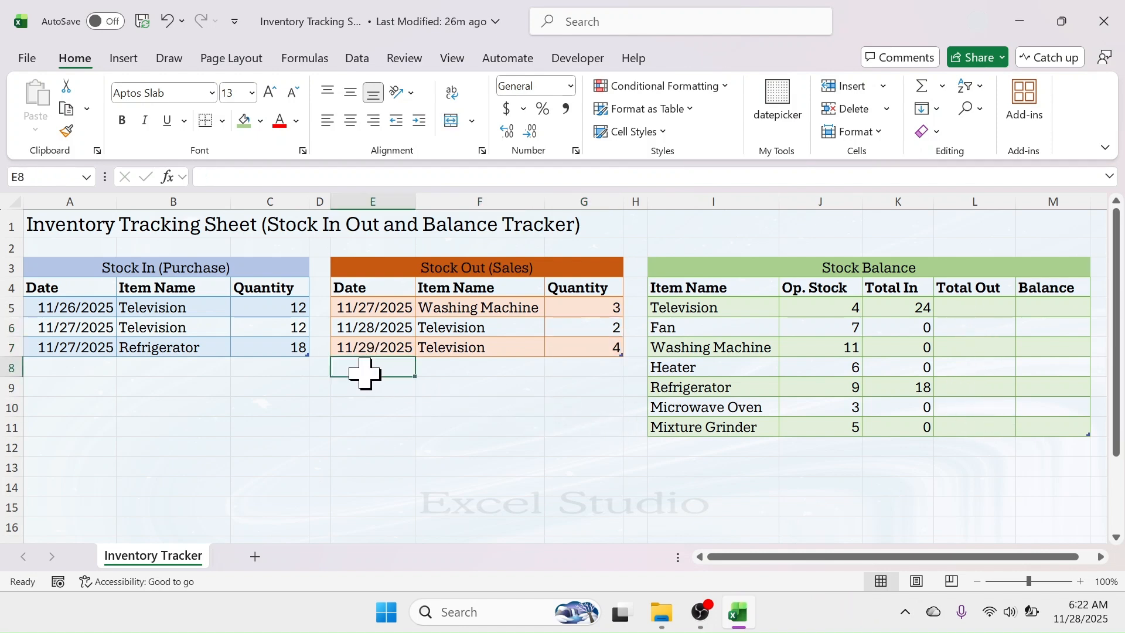
click(779, 117)
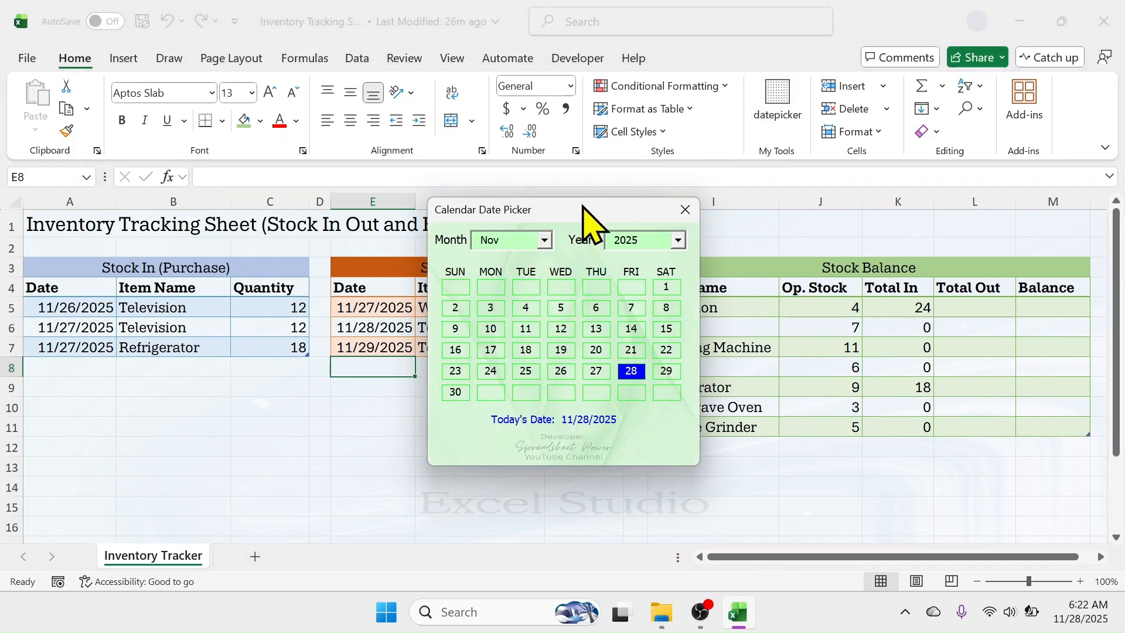
drag(584, 208, 689, 217)
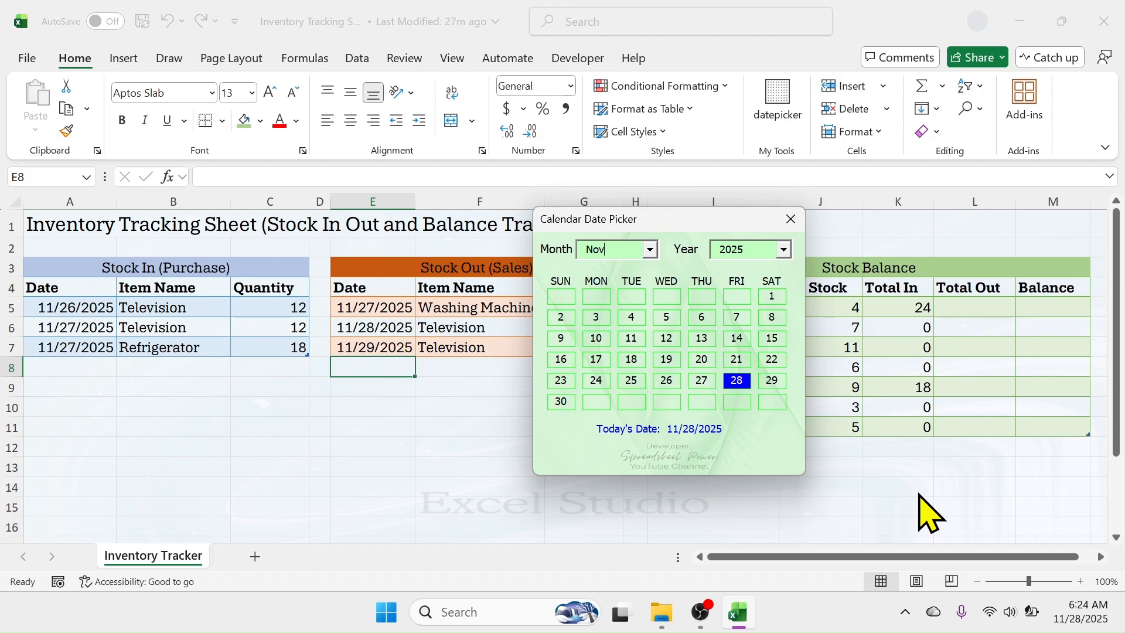
mouse_move(675, 218)
mouse_down()
mouse_move(626, 236)
mouse_move(716, 271)
mouse_move(681, 212)
mouse_up()
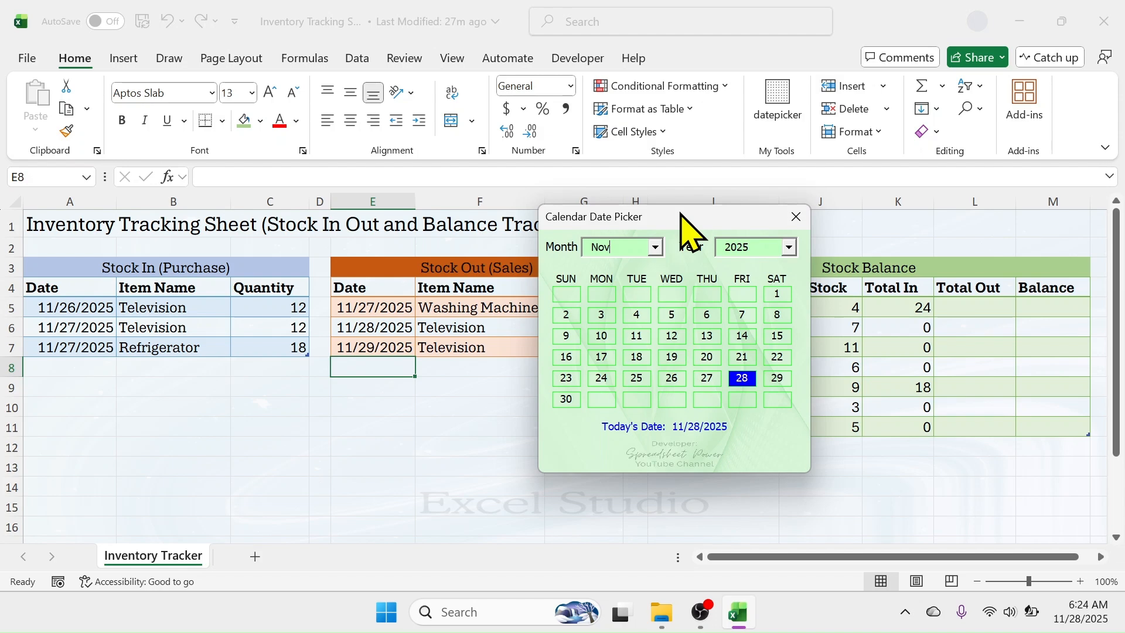
click(796, 216)
- Start a SUMIF formula in the Total Out cell for Television, using stock_out[Item Name] as the range
click(967, 305)
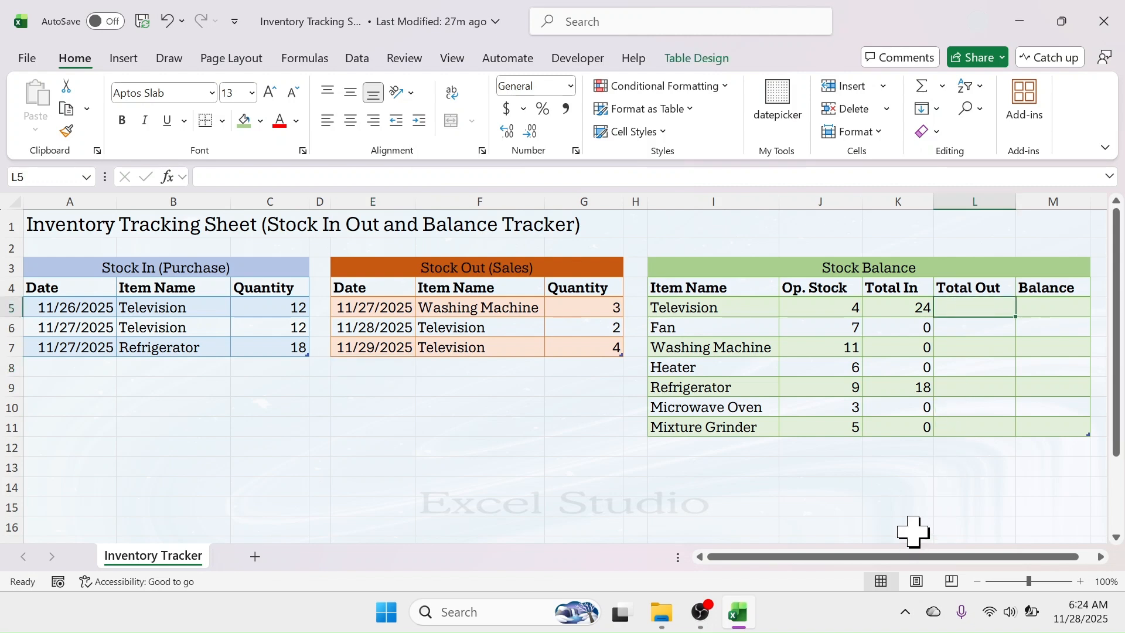
text(=S)
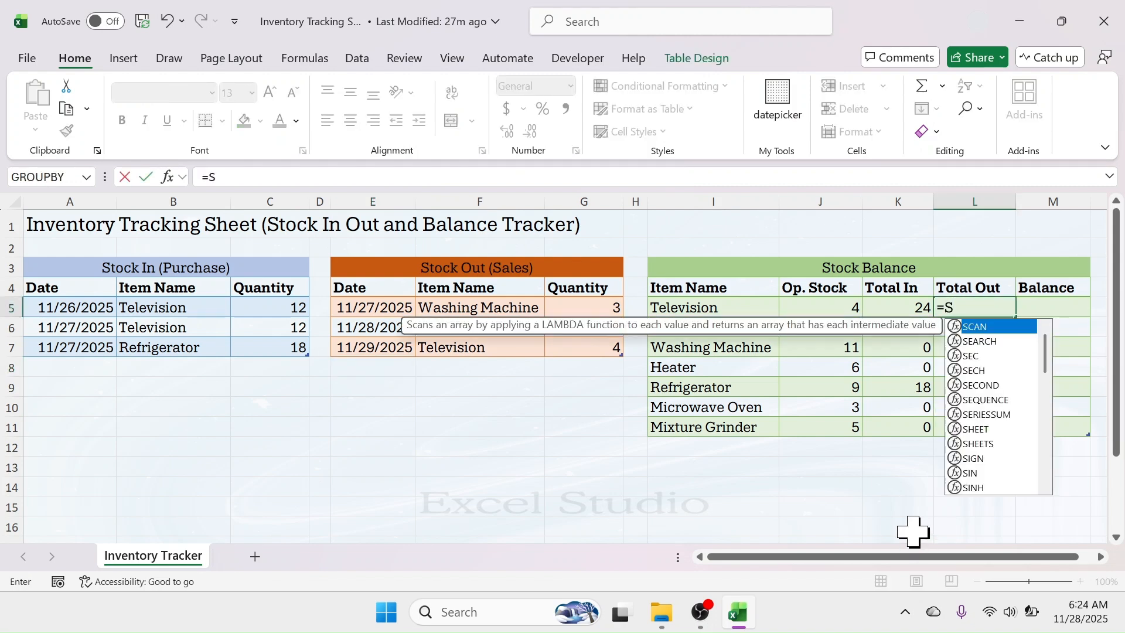
text(UMIF()
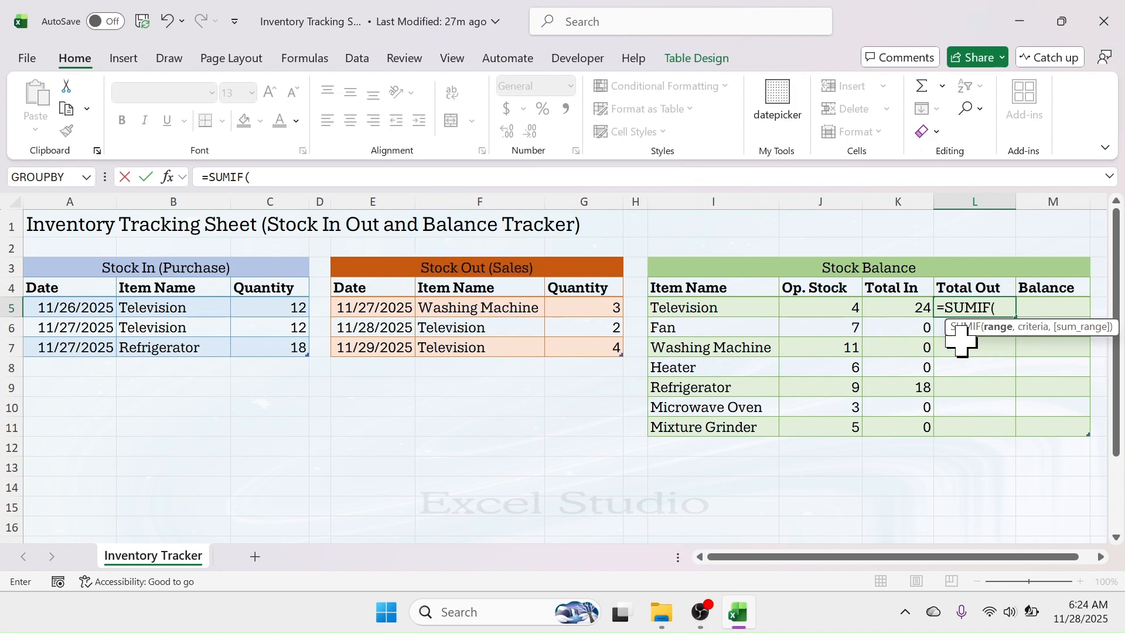
text(stock)
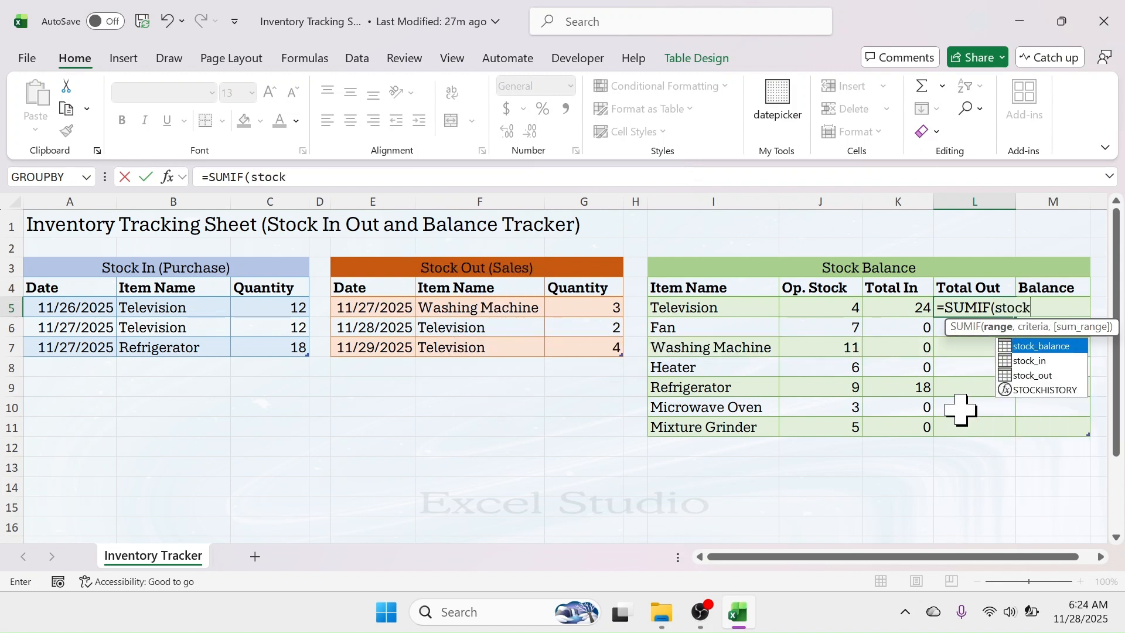
double_click(1031, 375)
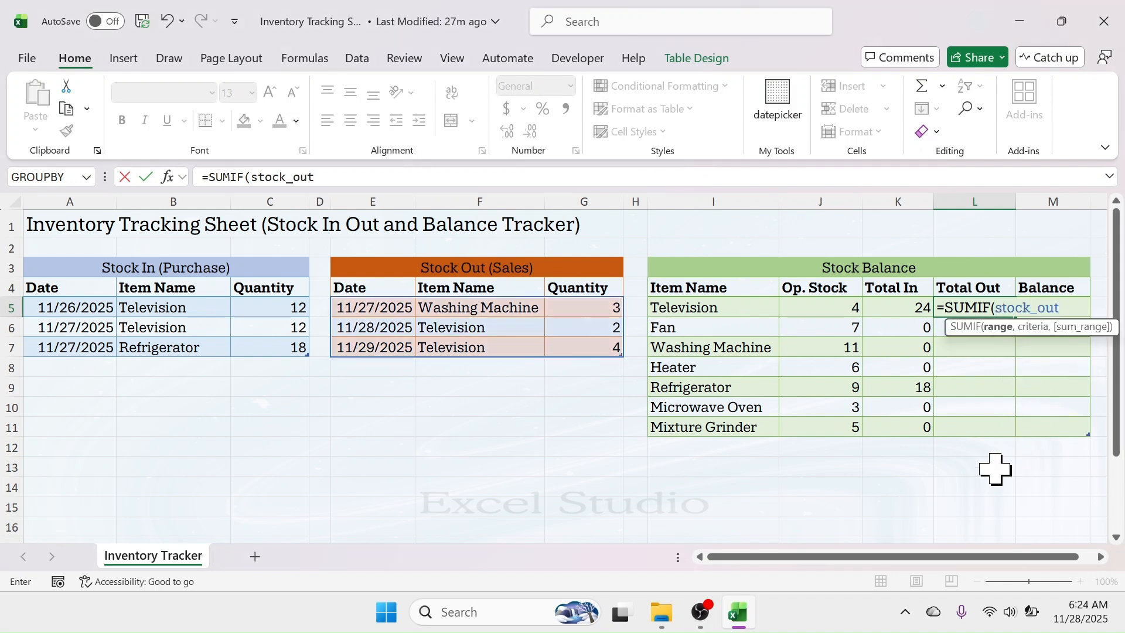
text([)
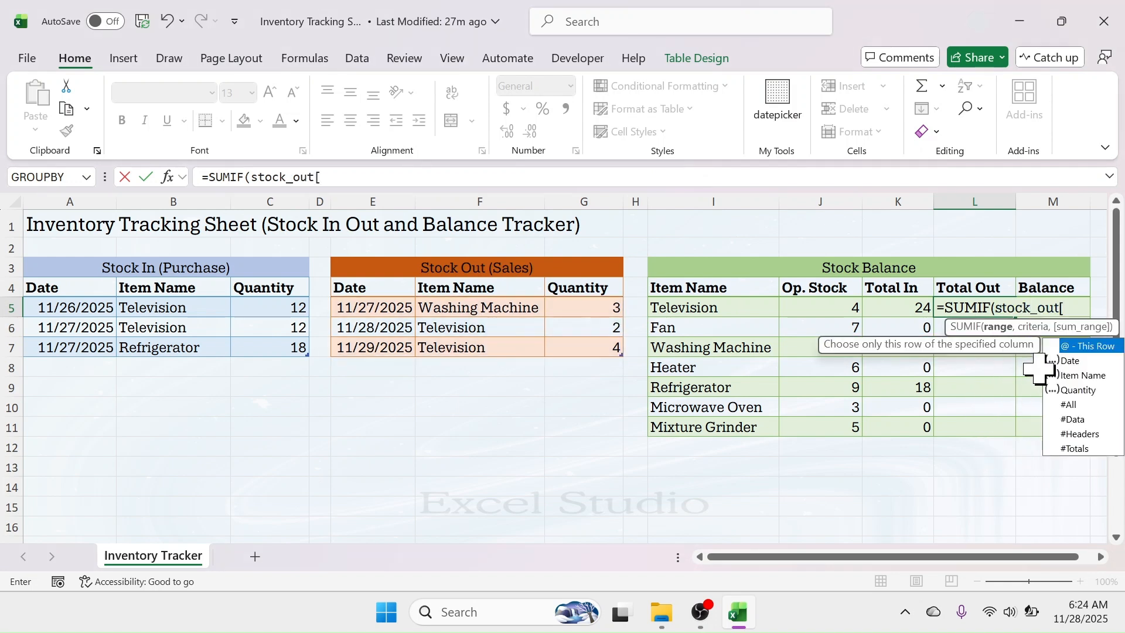
double_click(1083, 376)
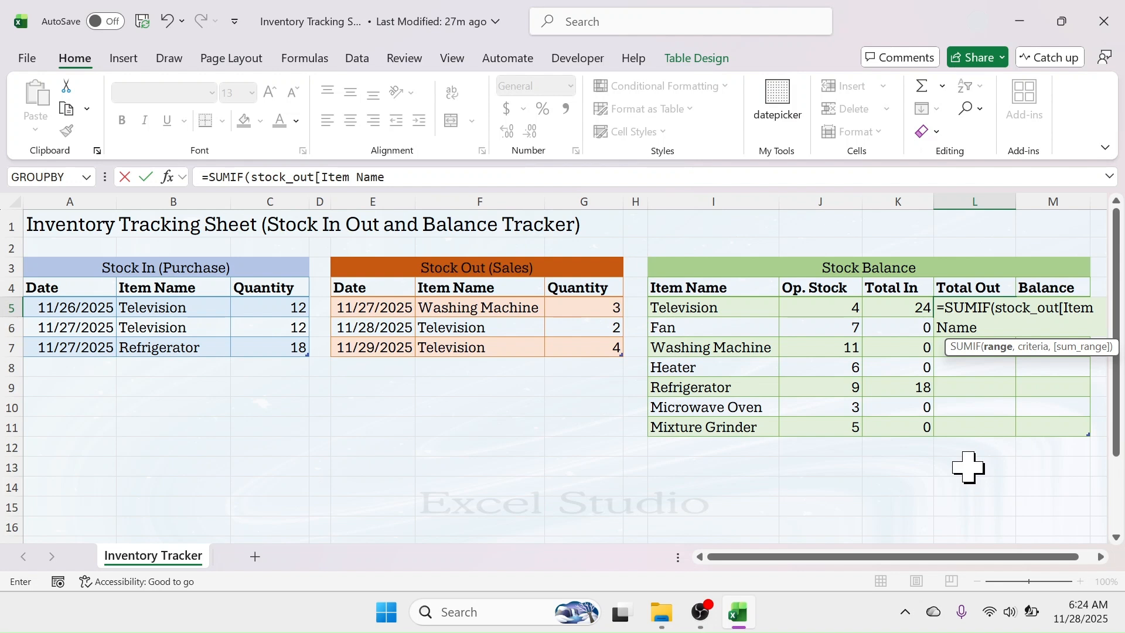
text(],)
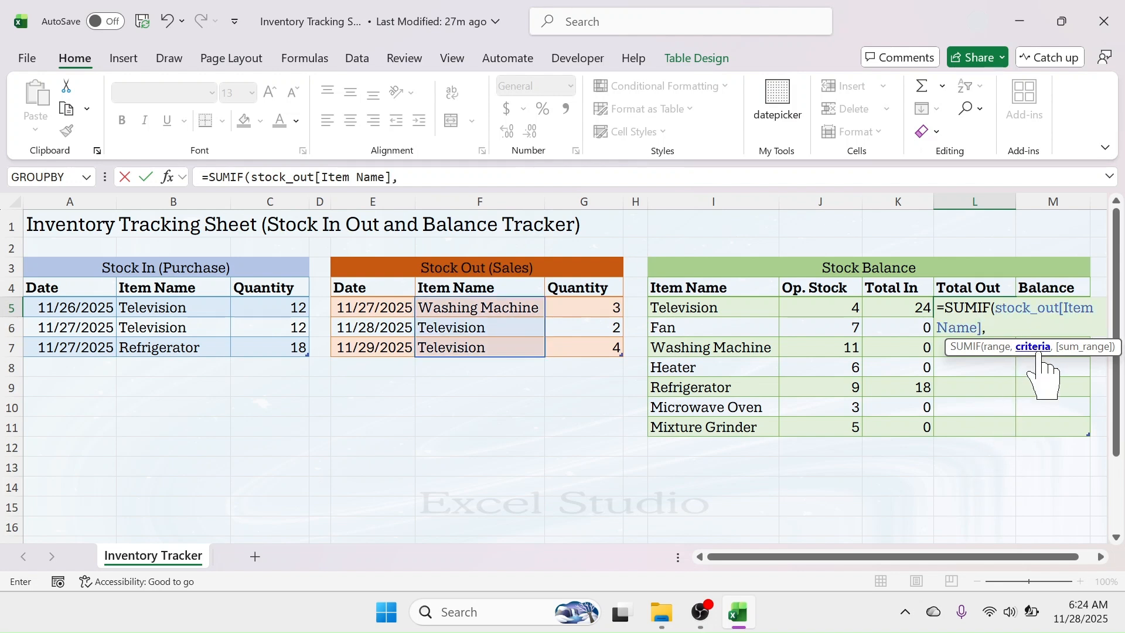
- Complete the Total Out formula with [@[Item Name]] as criteria and stock_out[Quantity] as the sum range, and enter it
click(691, 308)
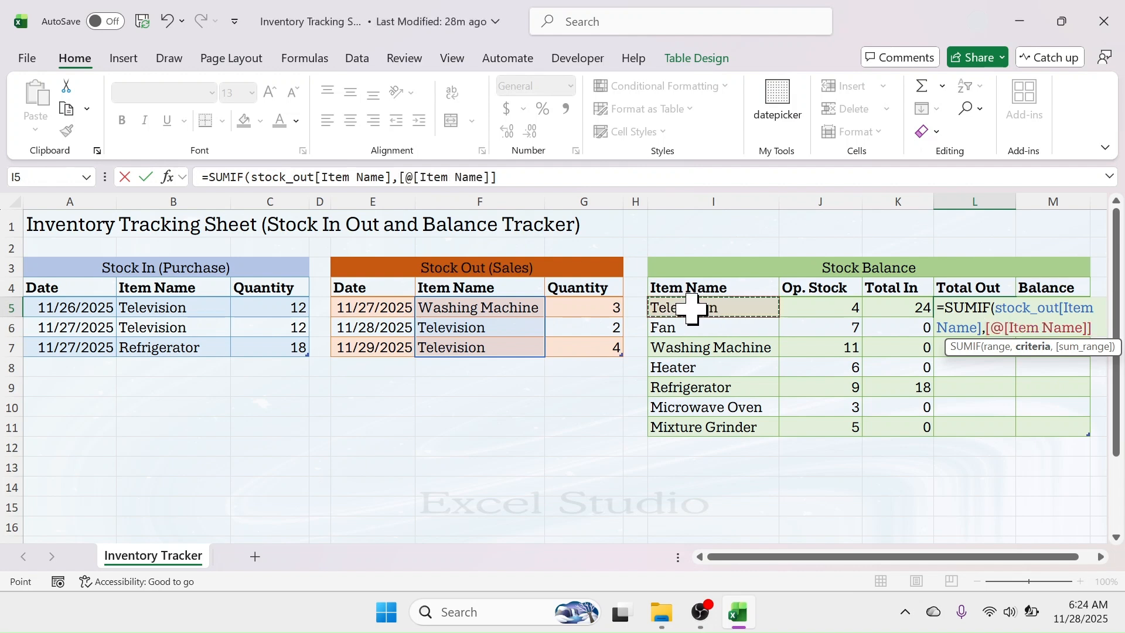
text(,)
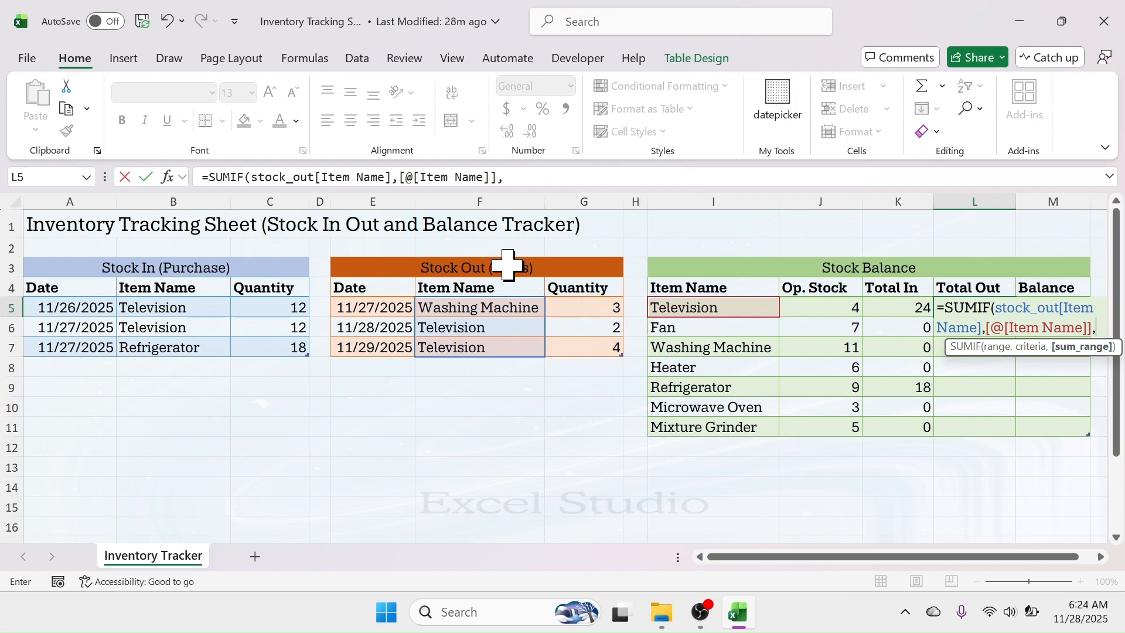
text(st)
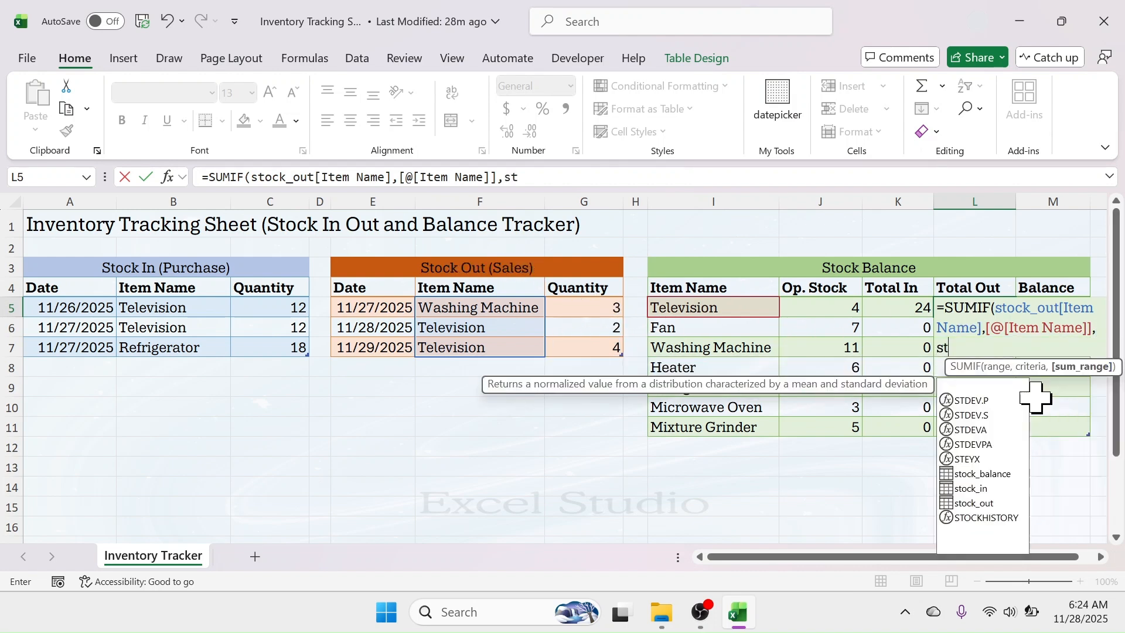
text(ock)
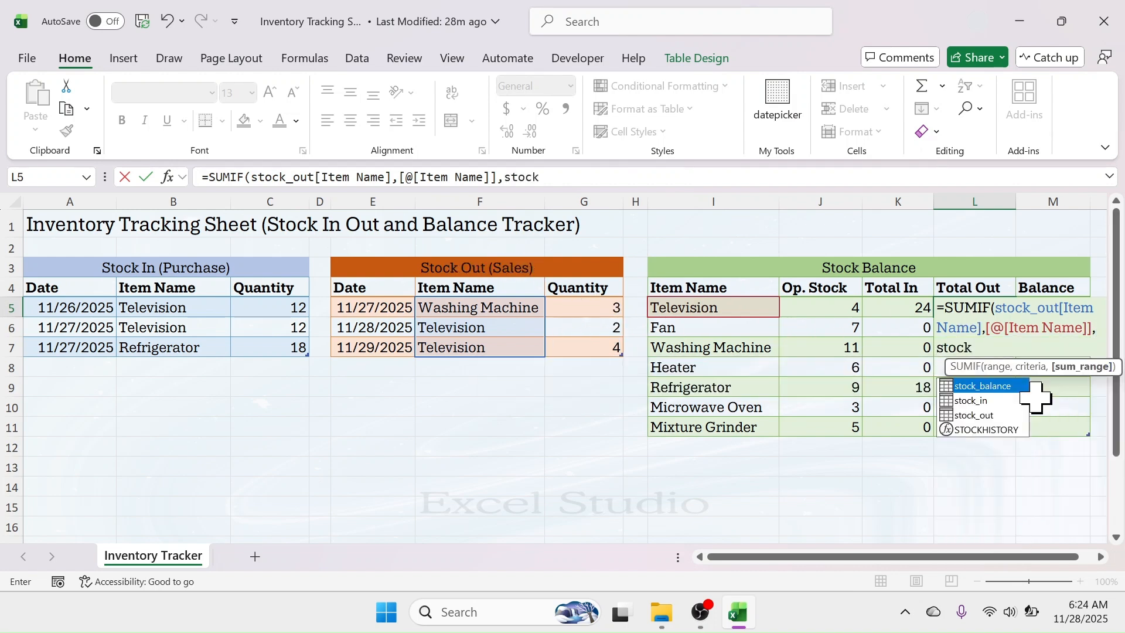
double_click(975, 415)
text([)
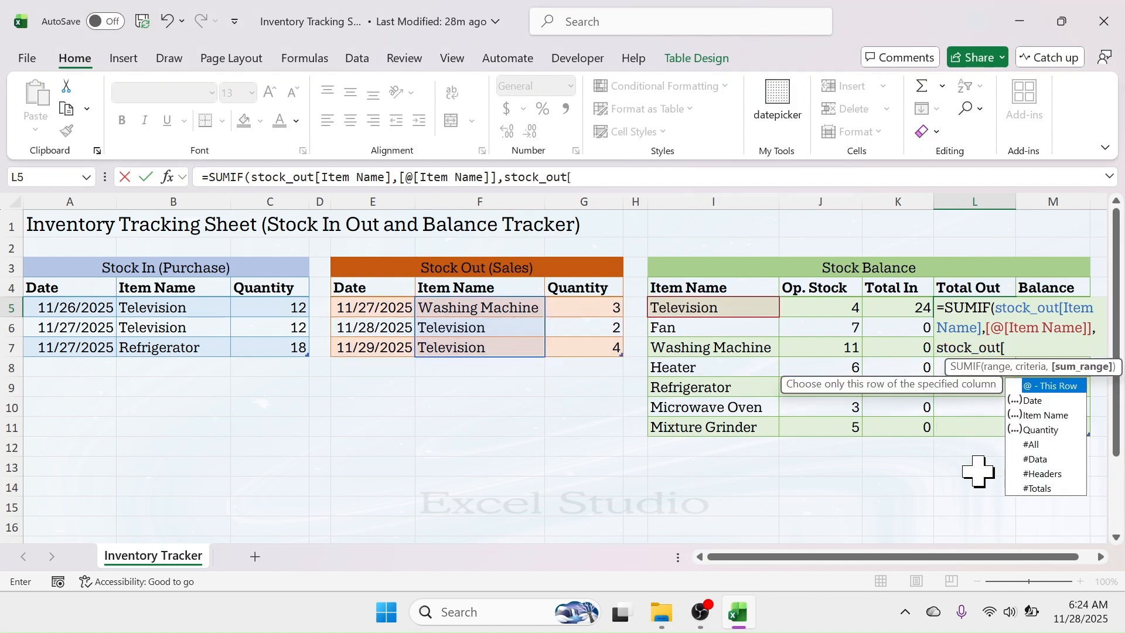
double_click(1042, 431)
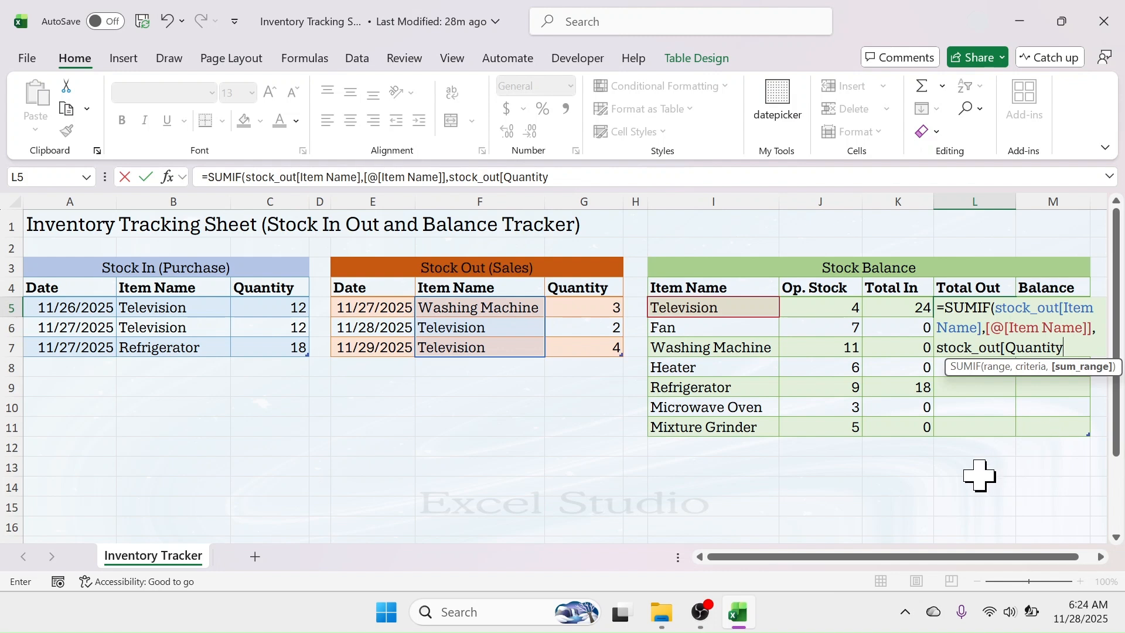
text(])
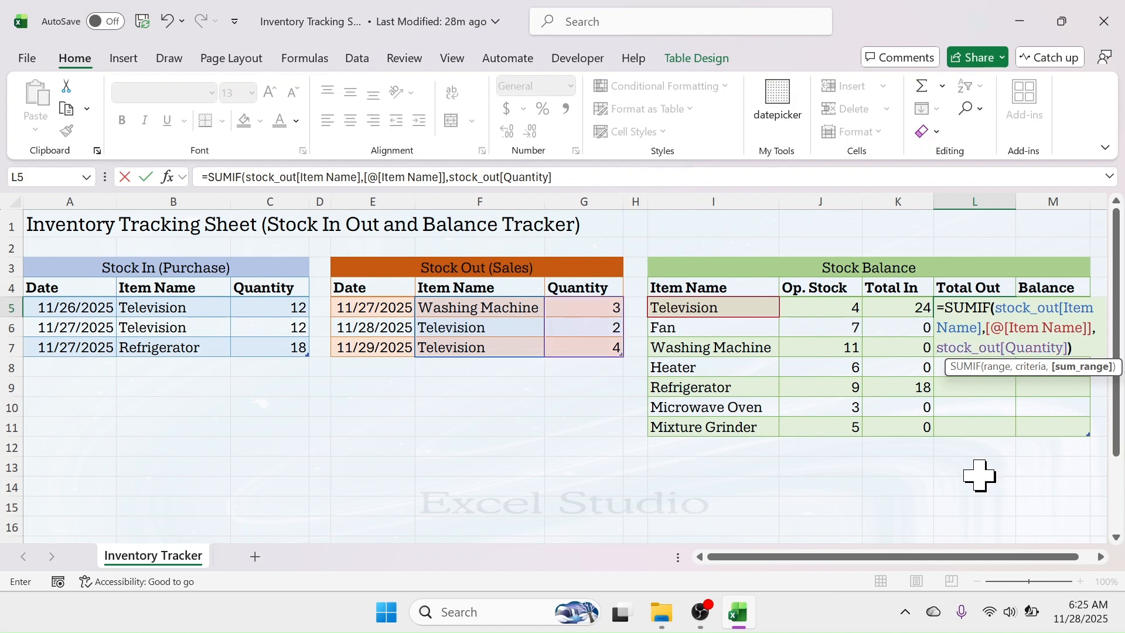
text())
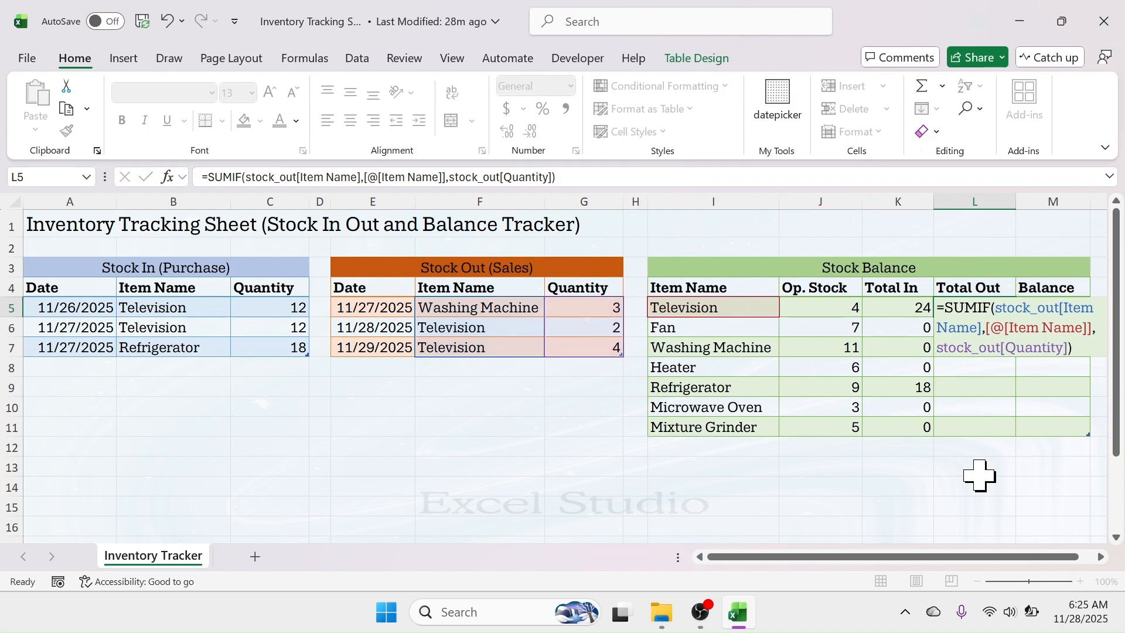
key(Return)
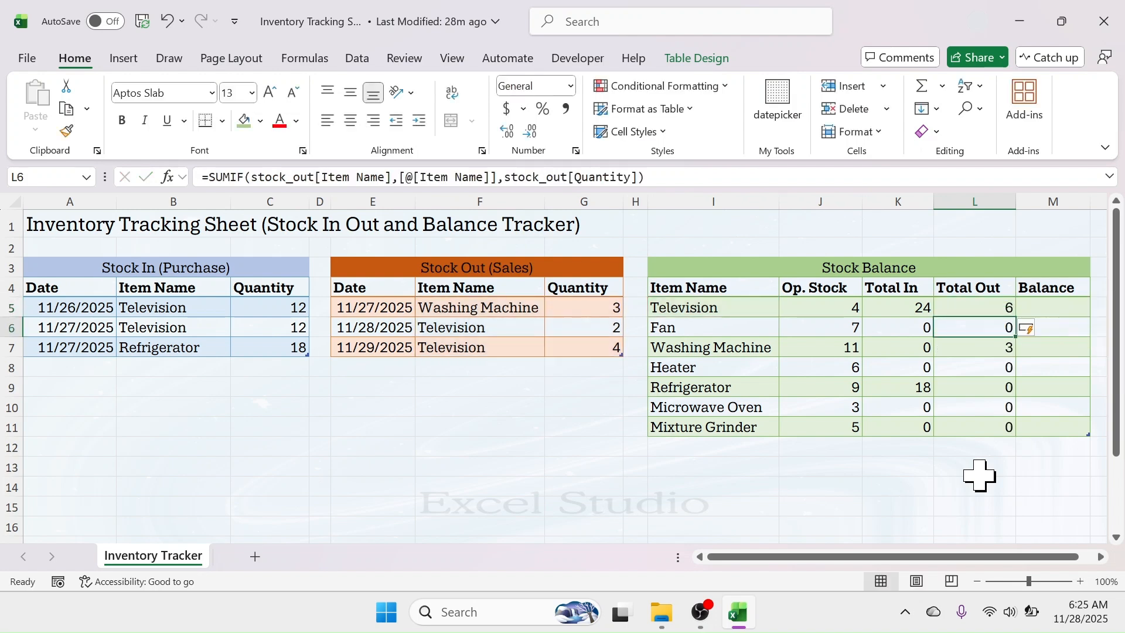
- Check Television's Total Out against its Stock Out quantities, and change the 11/28/2025 Television quantity to 5
click(992, 308)
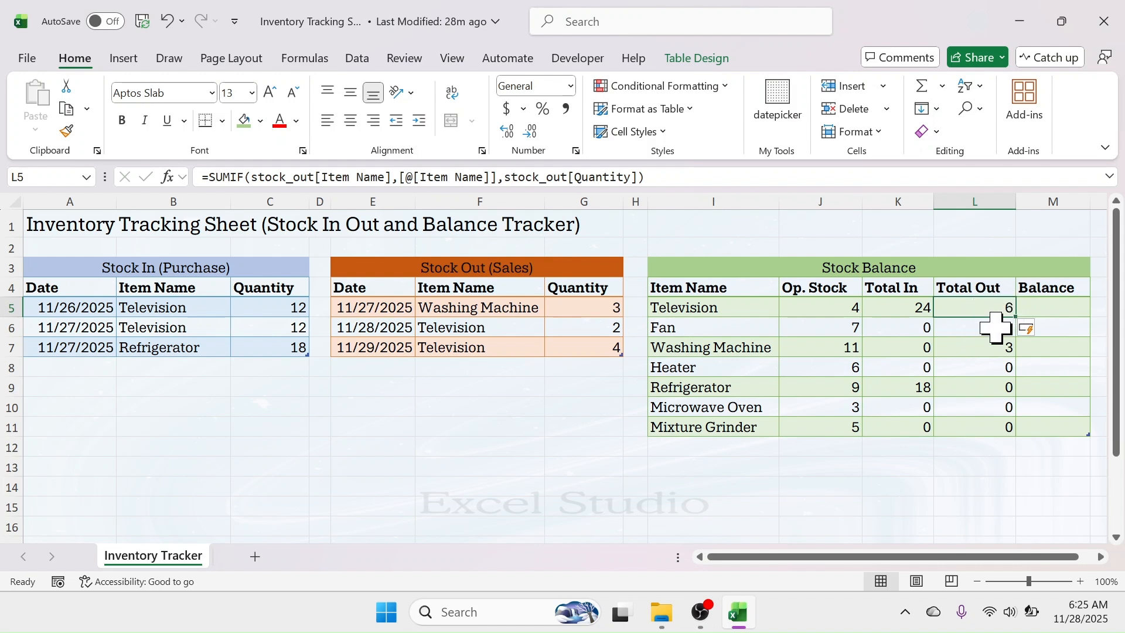
drag(602, 326, 592, 345)
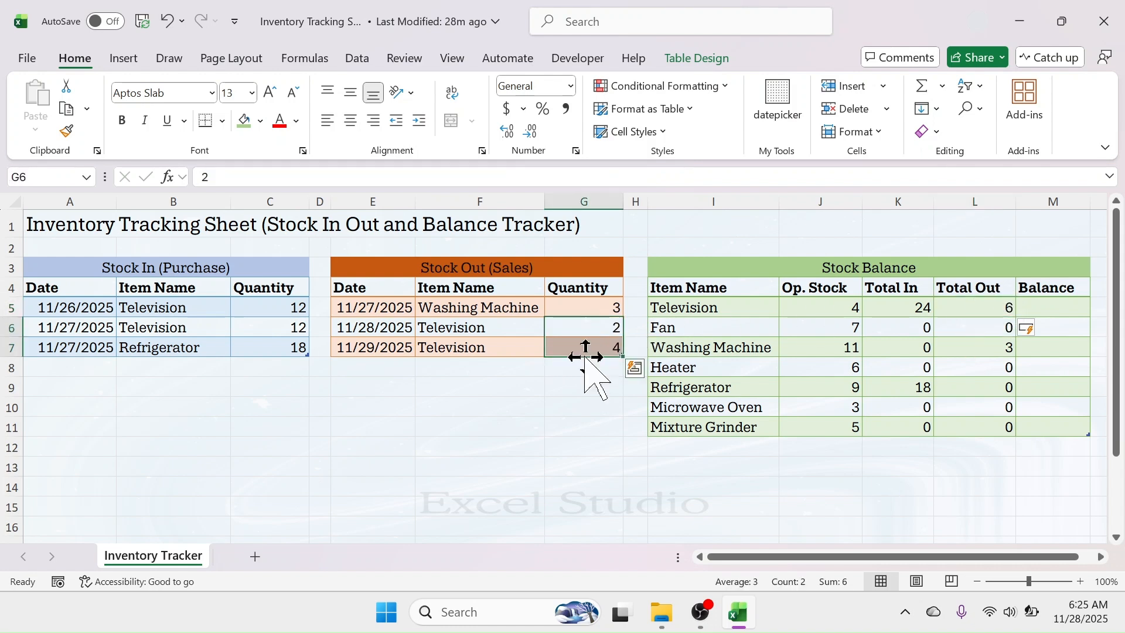
double_click(600, 326)
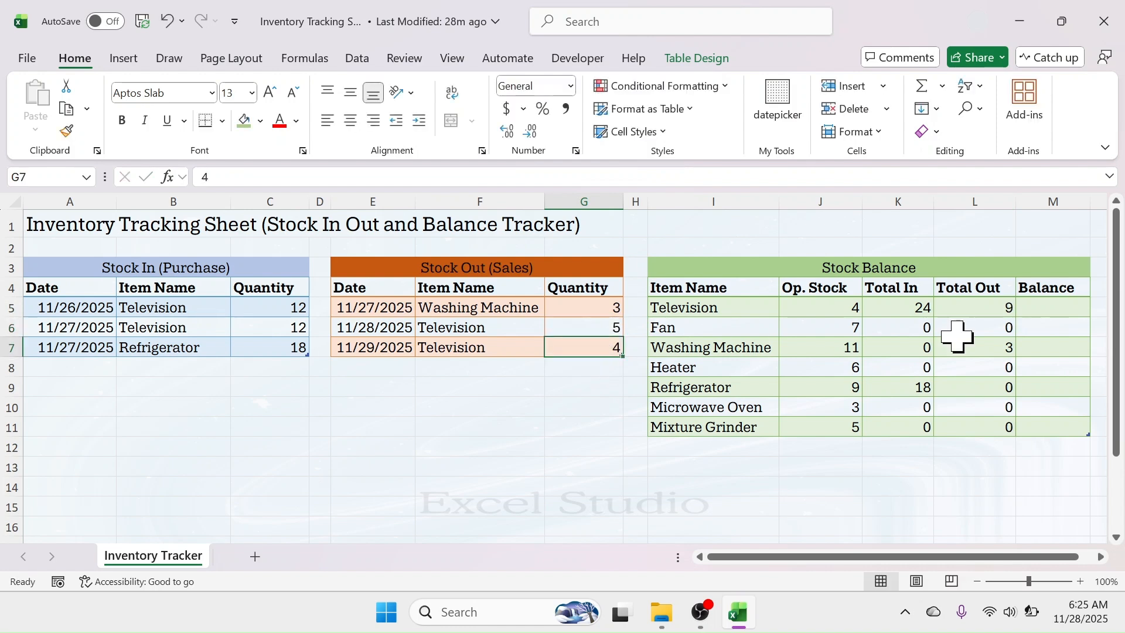
click(990, 311)
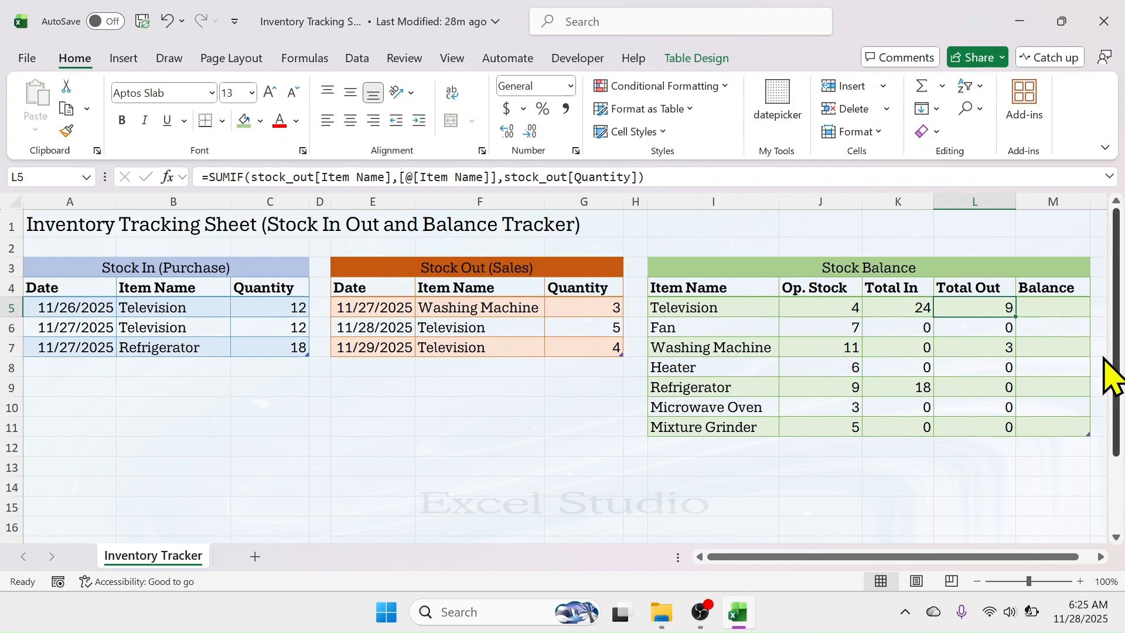
- Fill the Balance column with the formula =[@[Op. Stock]]+[@[Total In]]-[@[Total Out]], and select the Stock Balance table including its column headers
click(1049, 316)
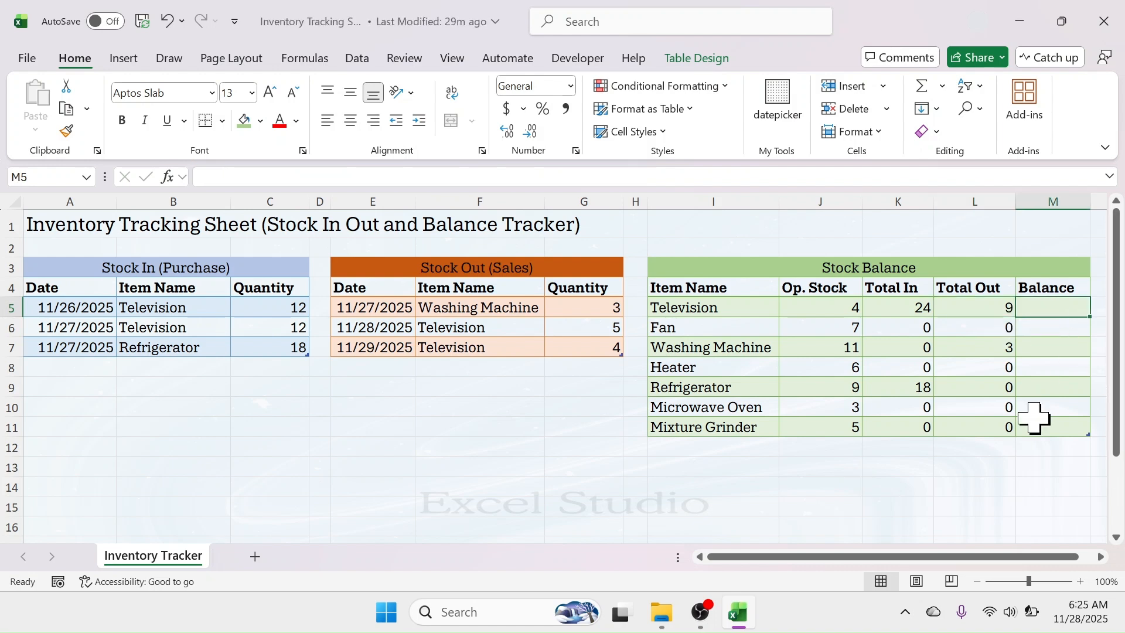
text(=)
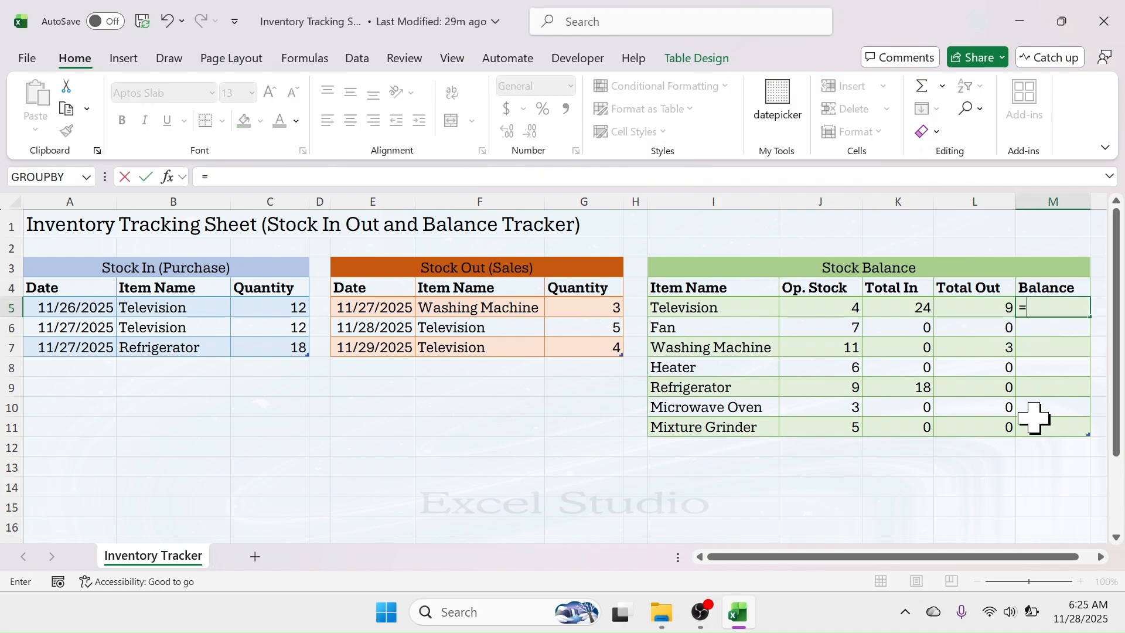
click(819, 310)
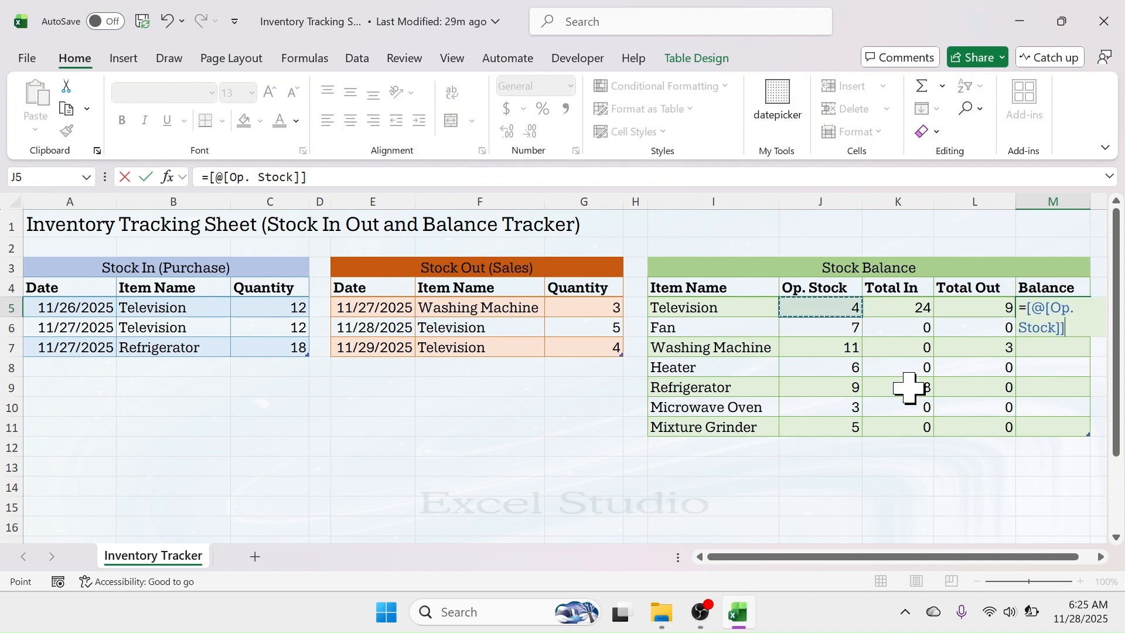
text(+)
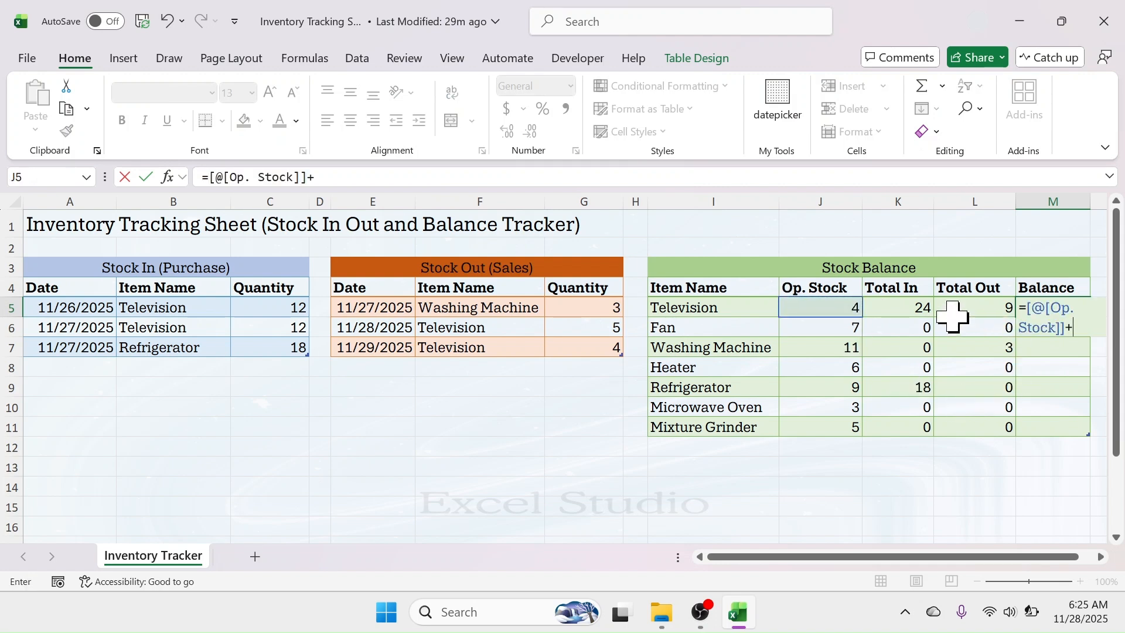
click(904, 307)
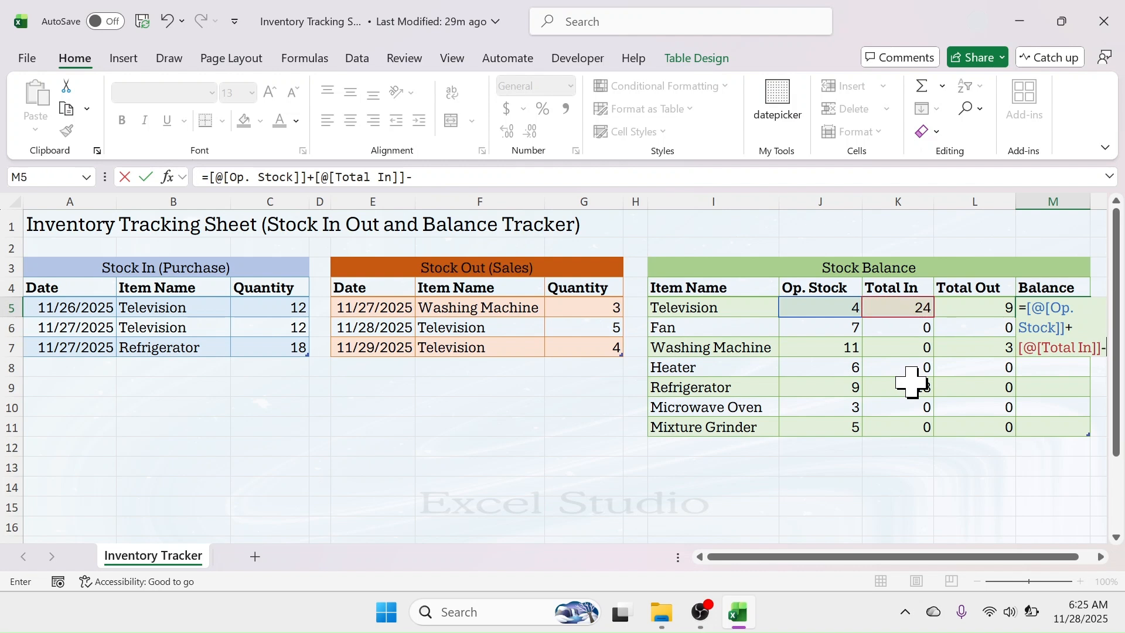
click(982, 308)
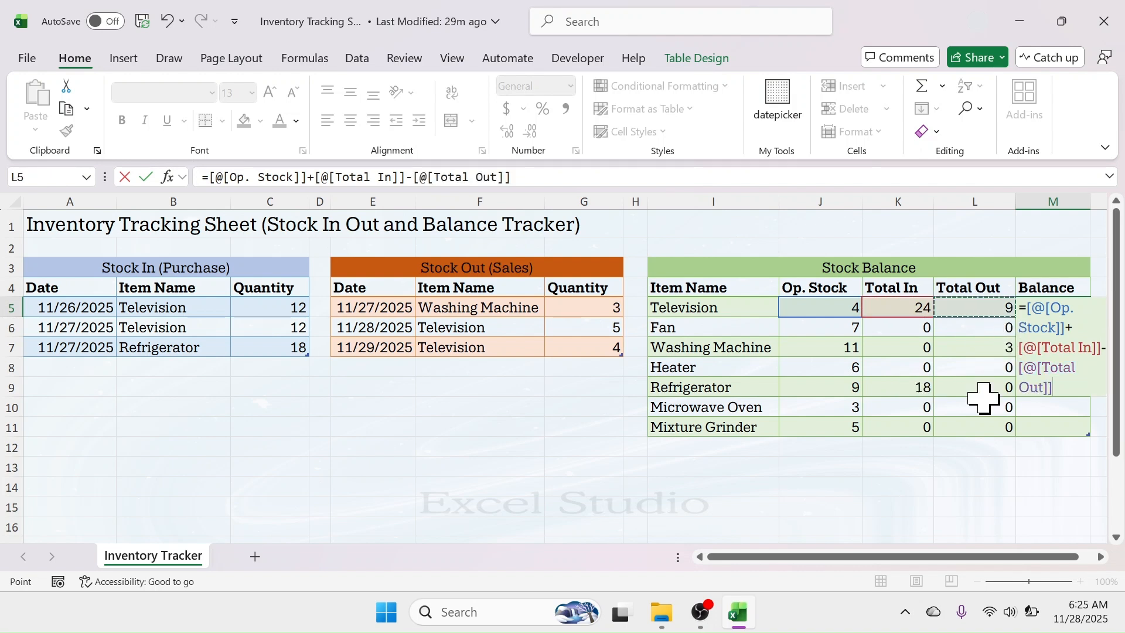
key(Return)
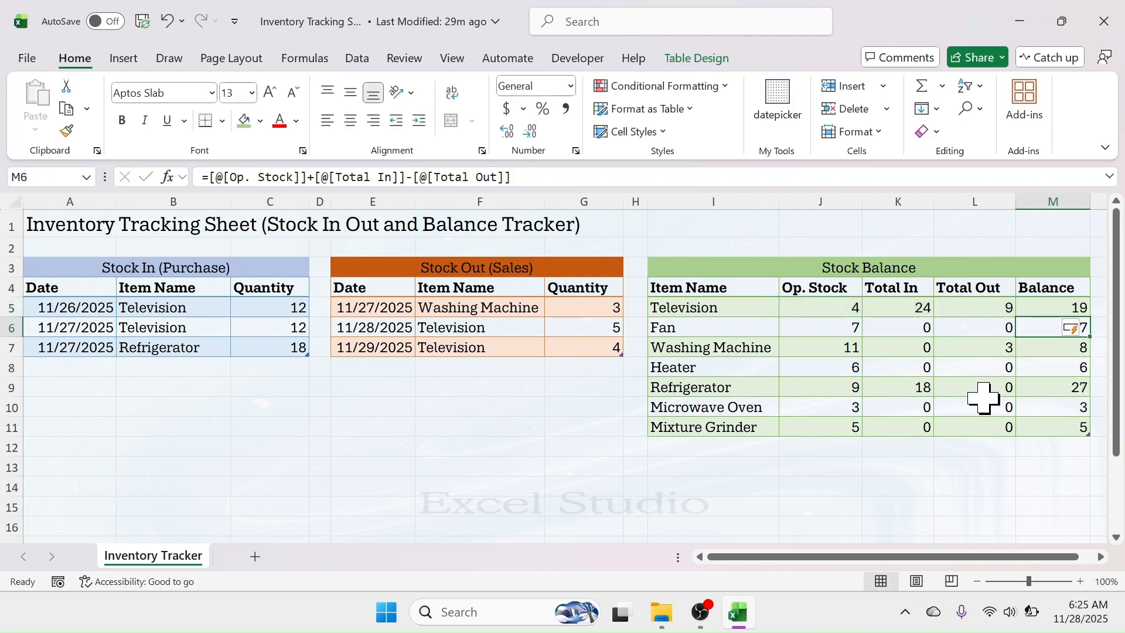
click(1053, 308)
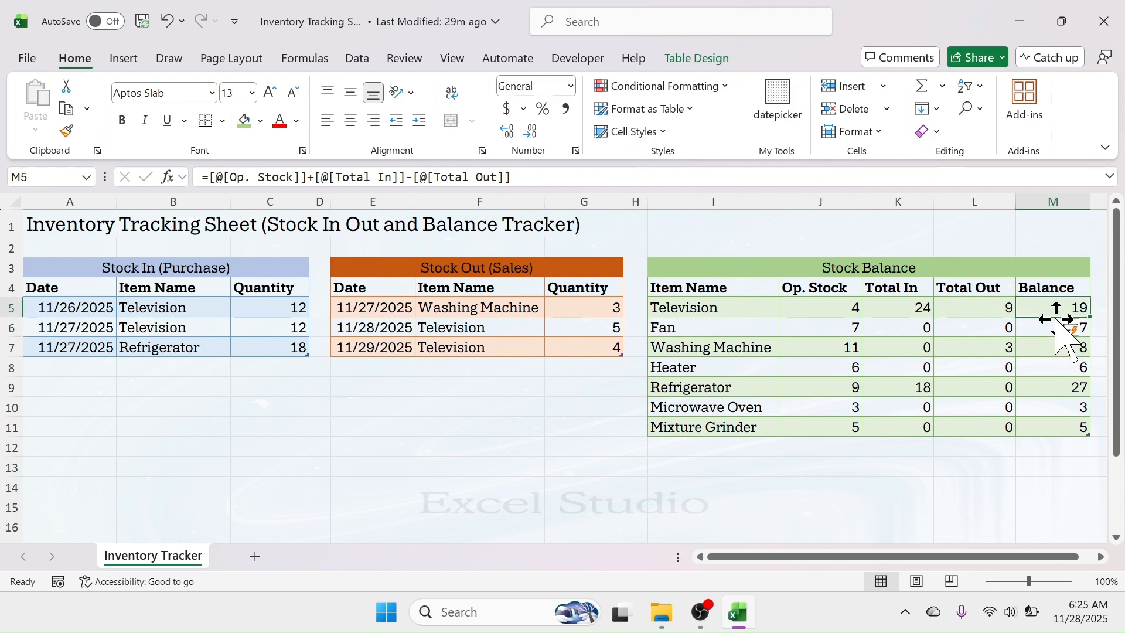
drag(674, 288, 1056, 432)
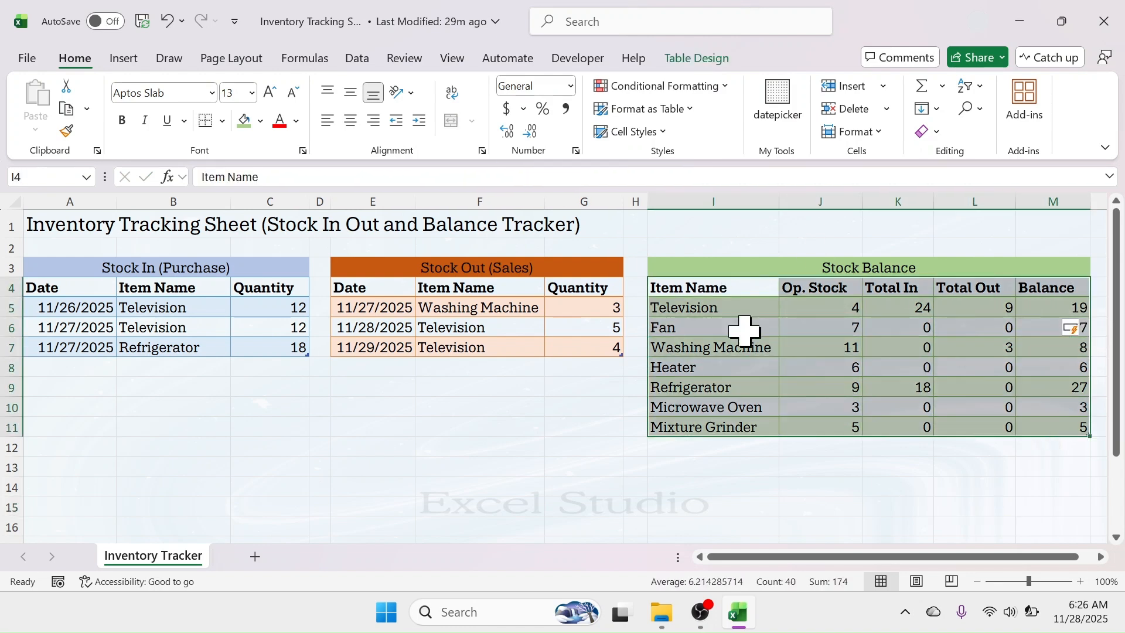
- Center the contents of the Stock Balance, Stock Out and Stock In tables horizontally, including their column headers
click(351, 122)
drag(351, 288, 567, 344)
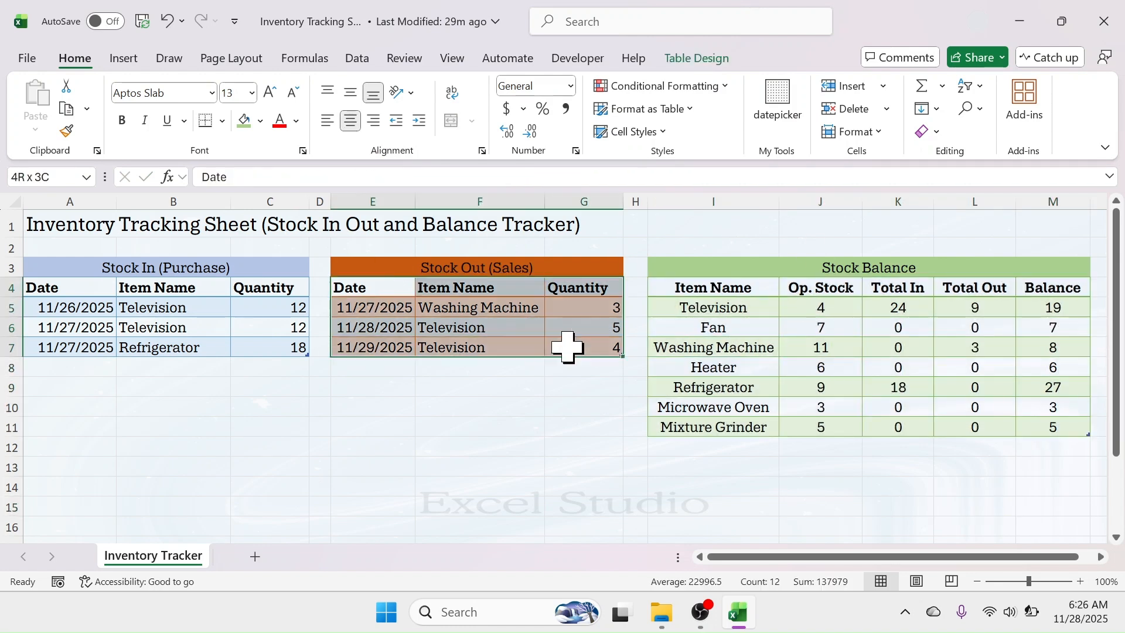
click(349, 121)
drag(148, 273, 281, 349)
click(350, 120)
- Merge and center the sheet title across A1:M1 and give it a light gray fill
drag(82, 221, 1037, 227)
click(451, 120)
click(260, 121)
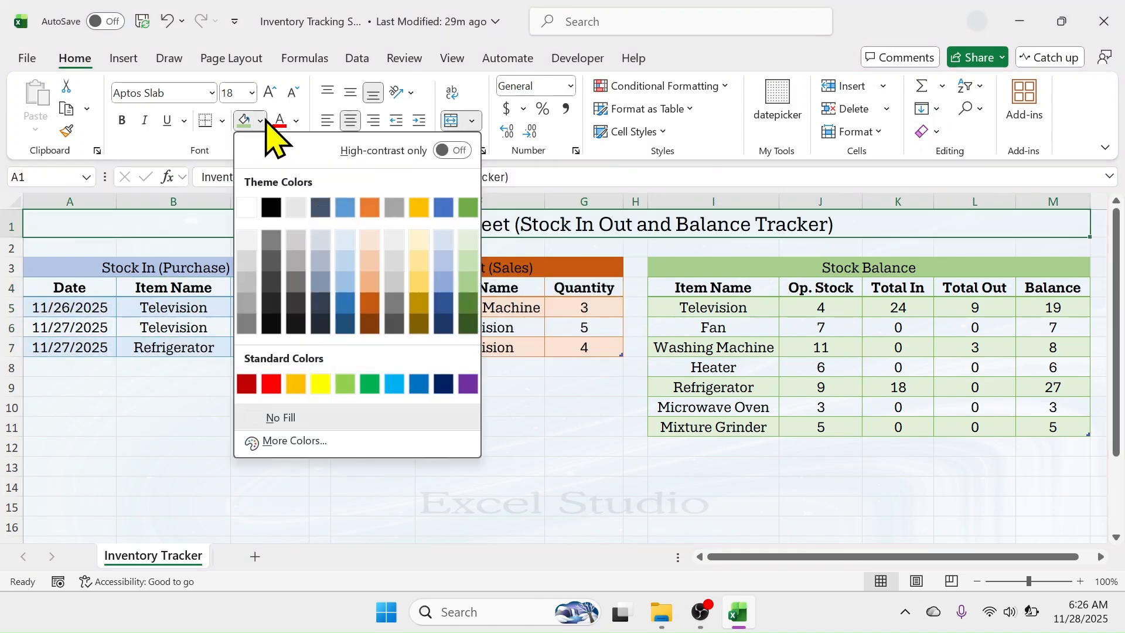
click(247, 262)
click(471, 414)
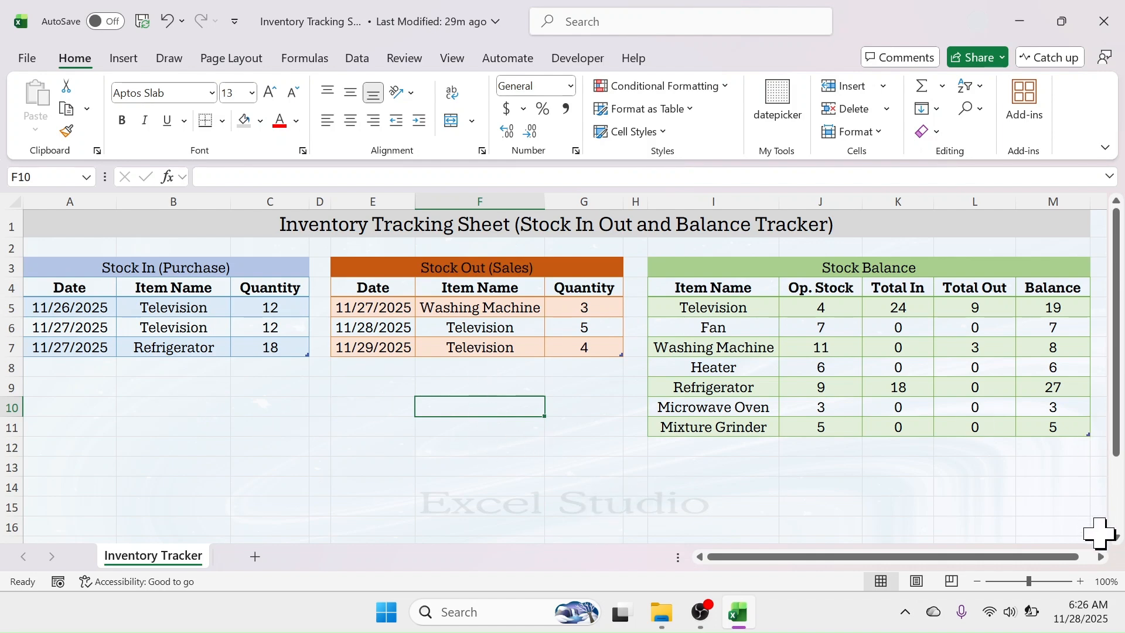
- Freeze the panes at cell A5 so rows 1 to 4 stay in view, and check the frozen headers down the sheet
scroll(1119, 545, down, 3)
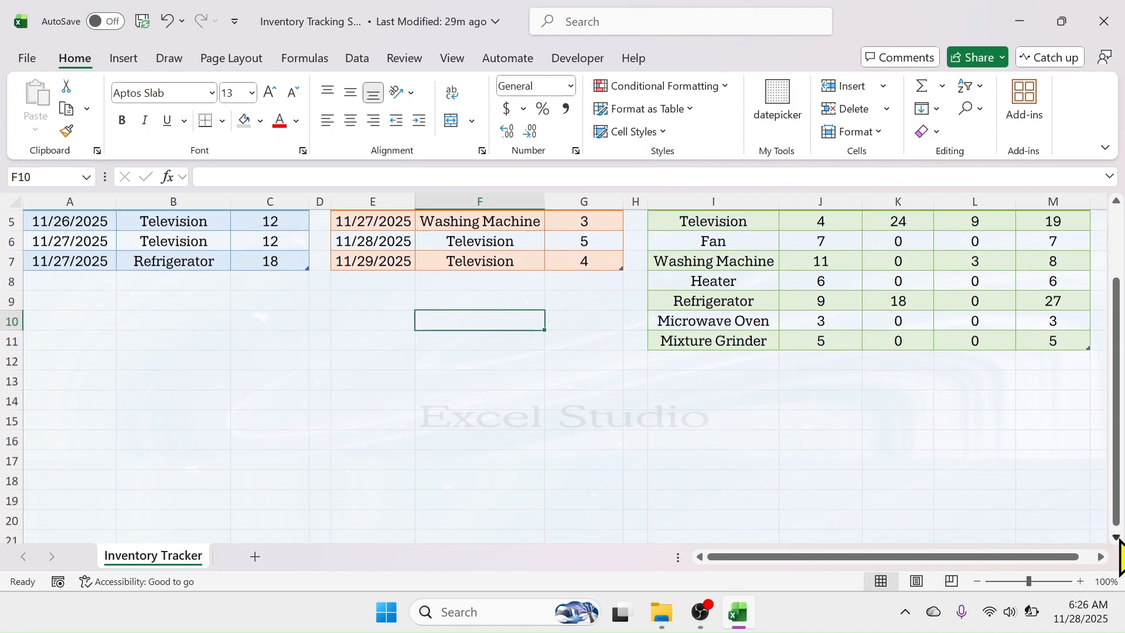
drag(1119, 460, 1118, 263)
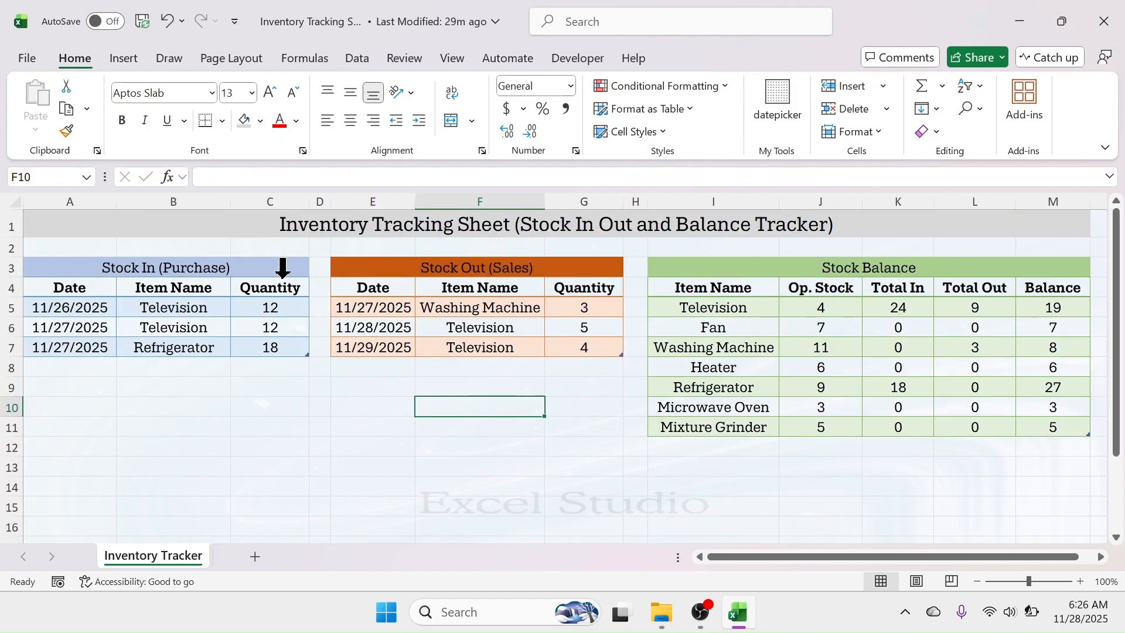
drag(7, 229, 5, 291)
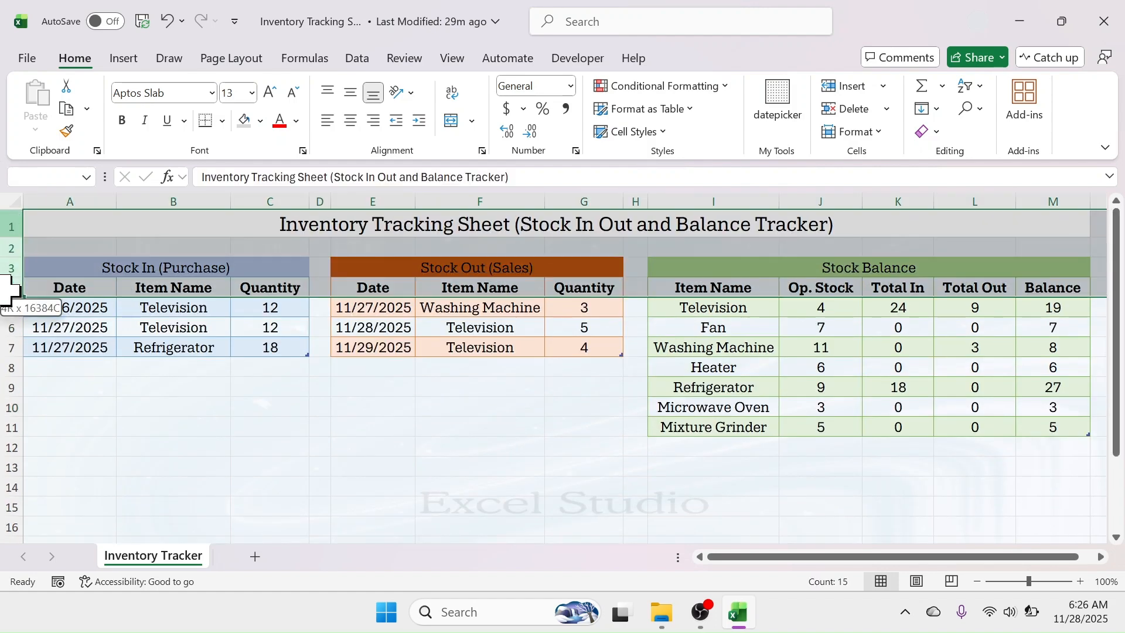
click(196, 427)
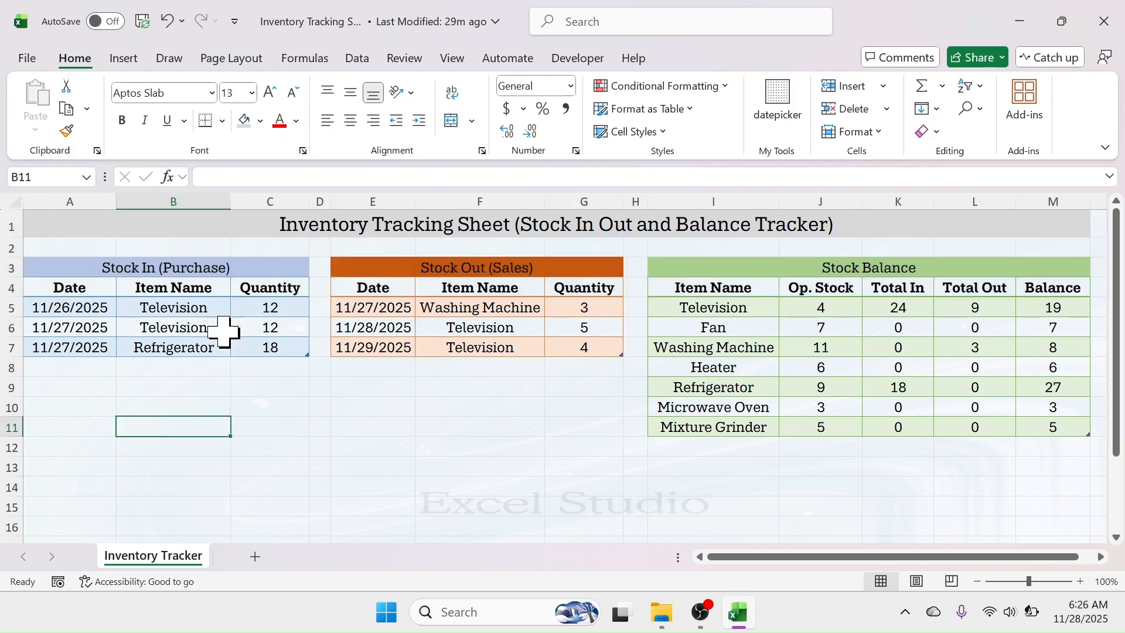
click(59, 310)
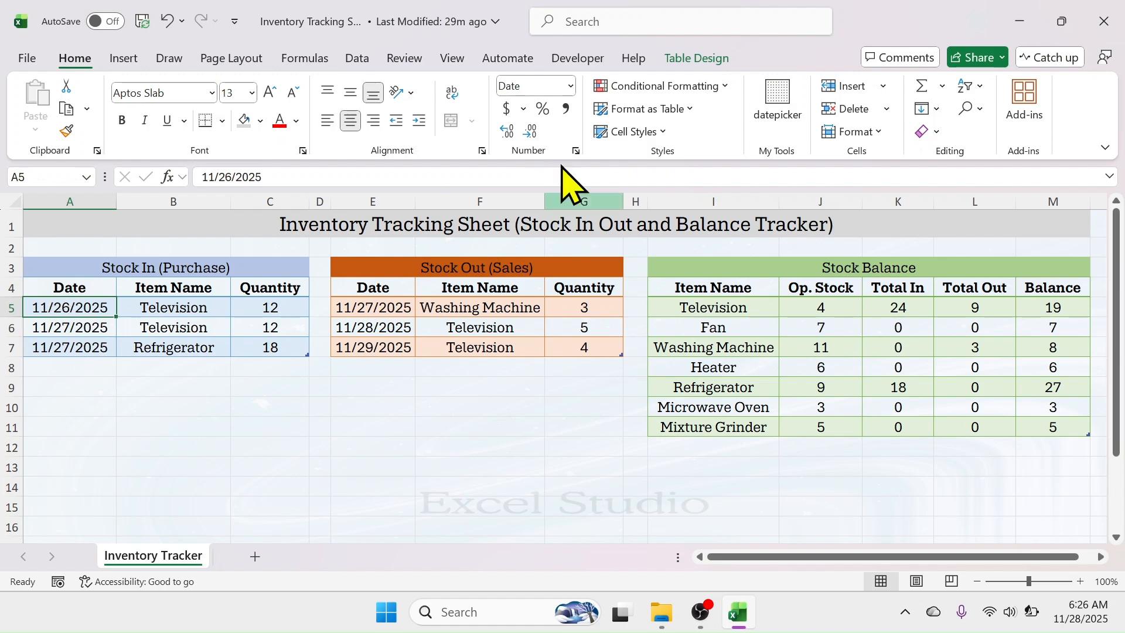
click(452, 57)
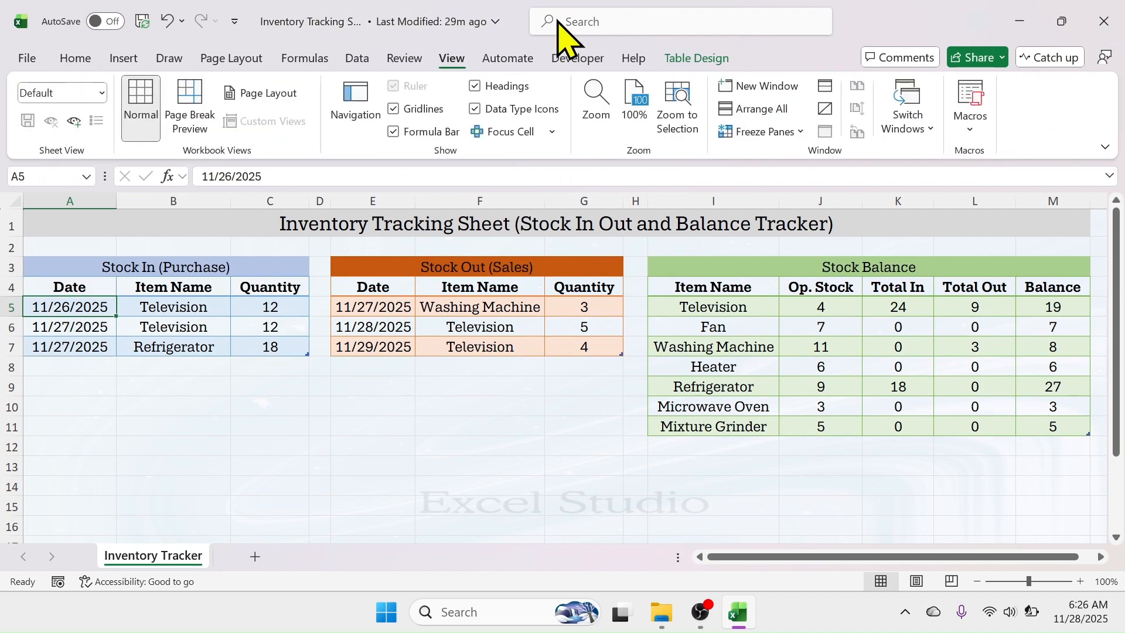
click(799, 134)
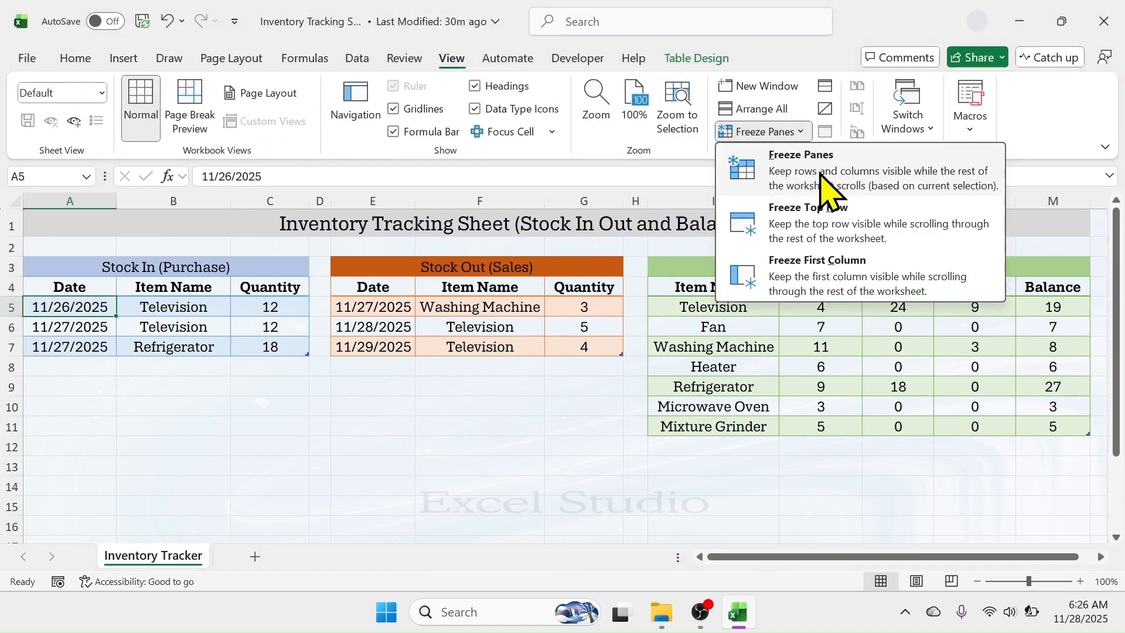
click(826, 186)
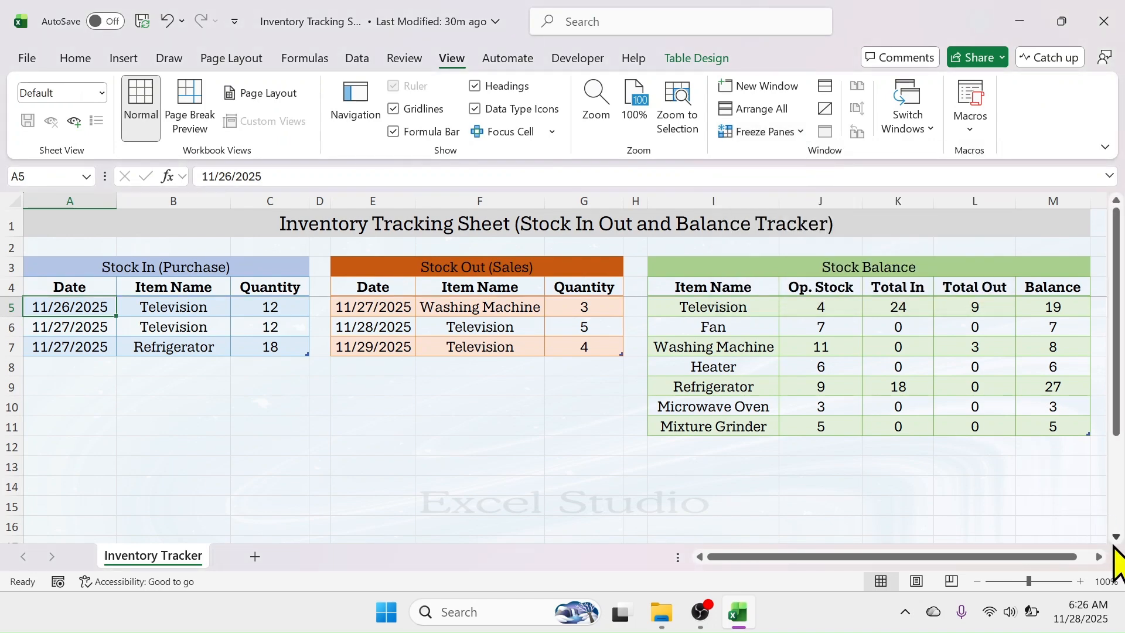
scroll(1113, 546, down, 3)
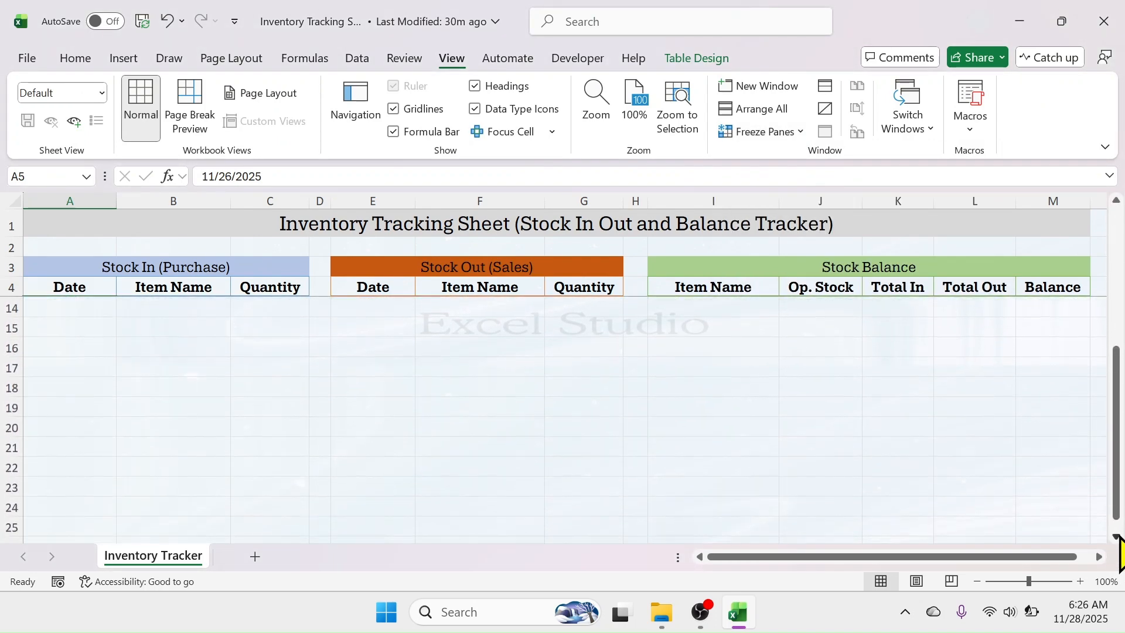
scroll(1118, 539, down, 2)
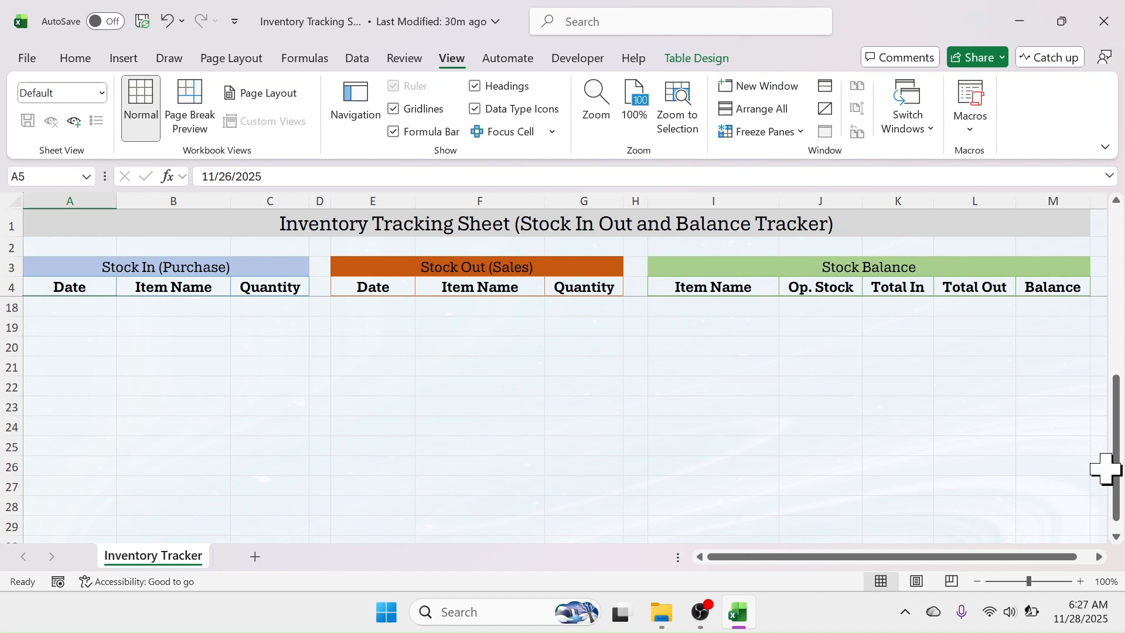
drag(1117, 476, 1117, 299)
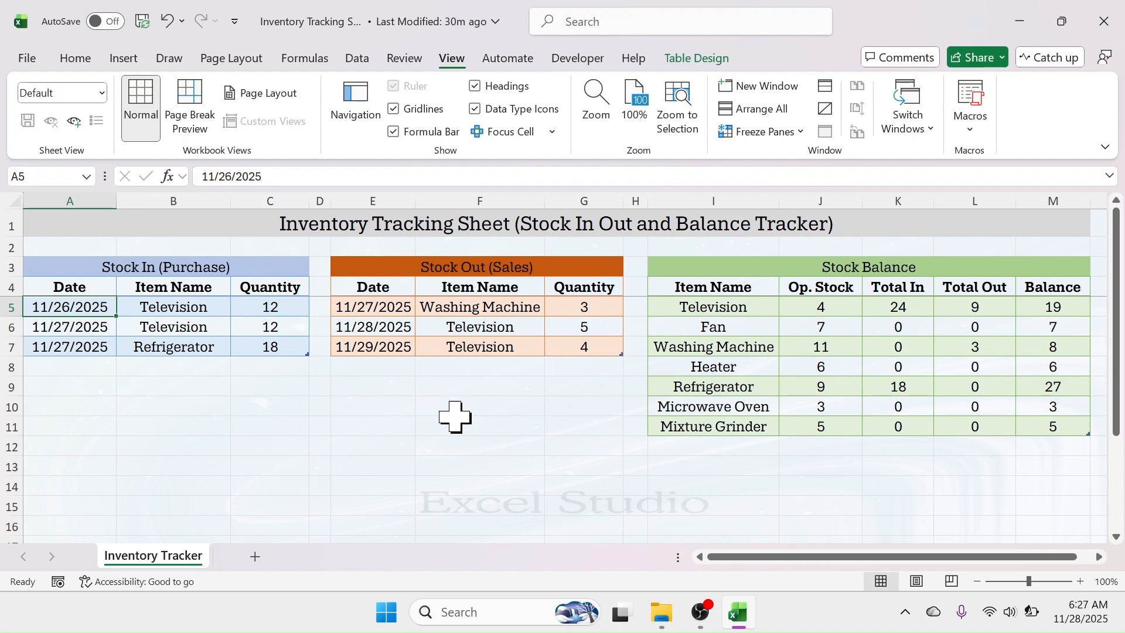
drag(160, 265, 157, 378)
drag(444, 264, 442, 407)
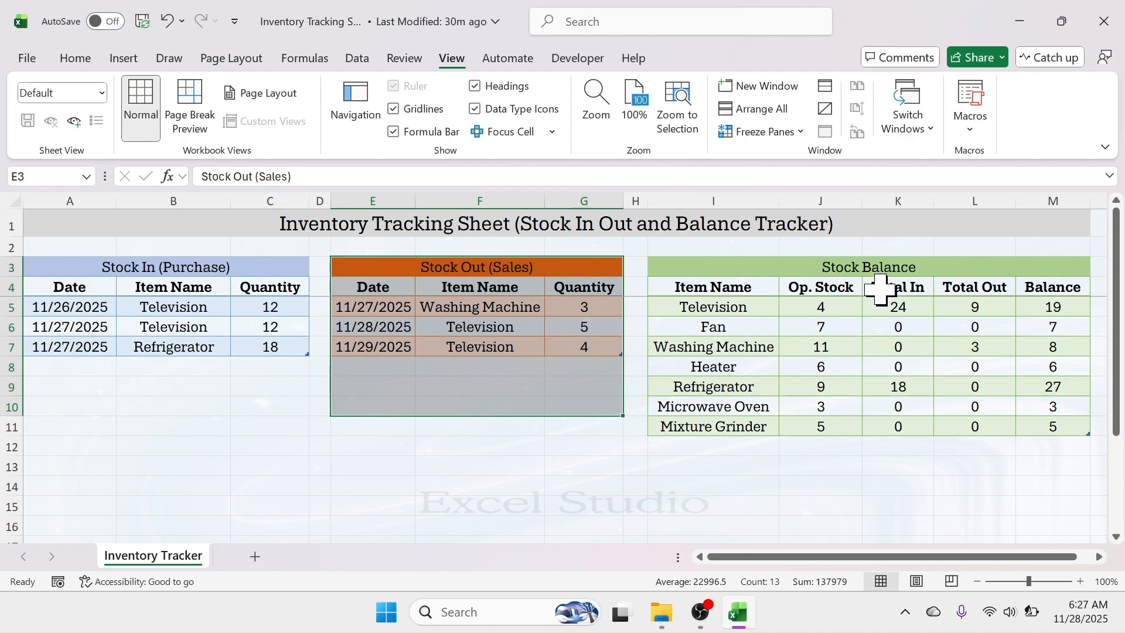
drag(913, 267, 918, 476)
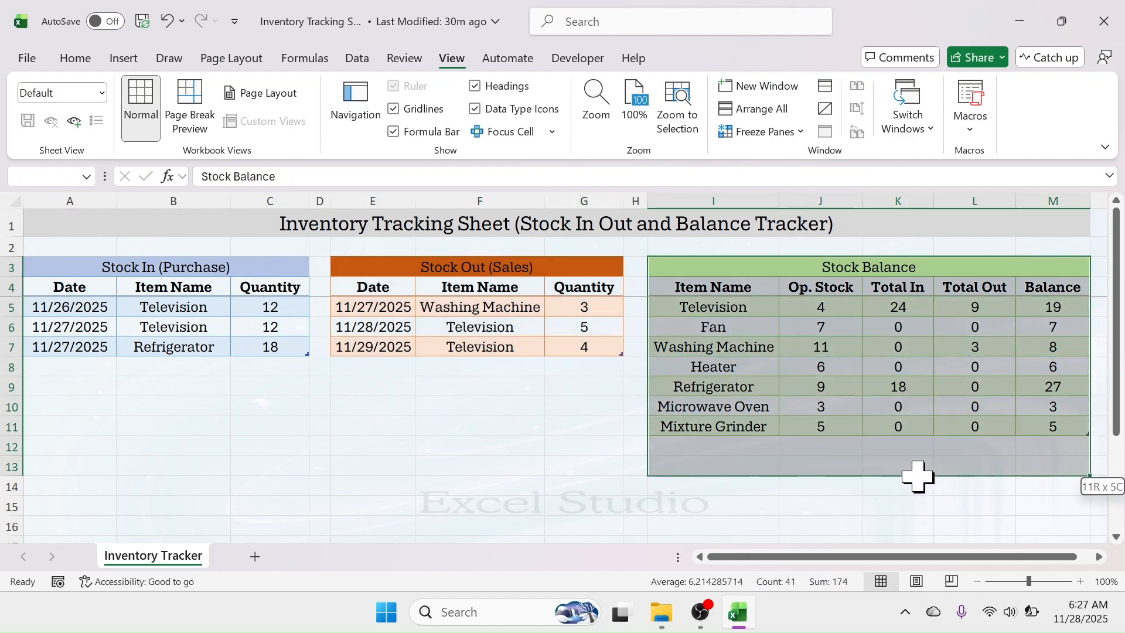
click(575, 447)
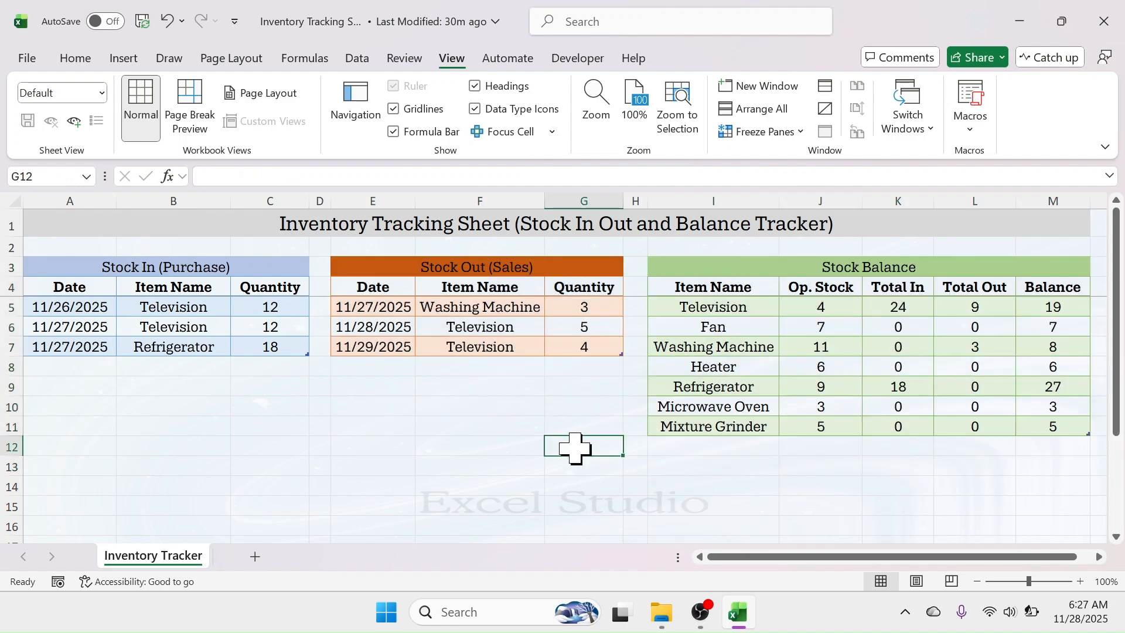